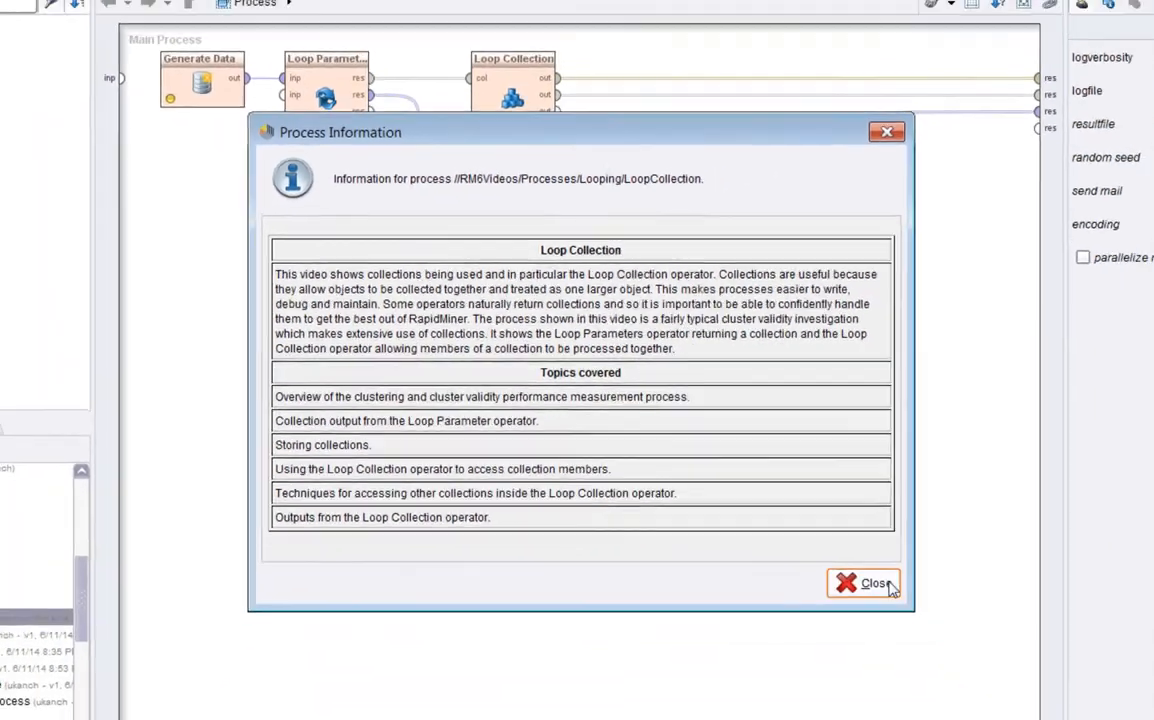
Close the process information and examine the main process operators, including the subprocess inside Loop Parameters.
left_click(980, 671)
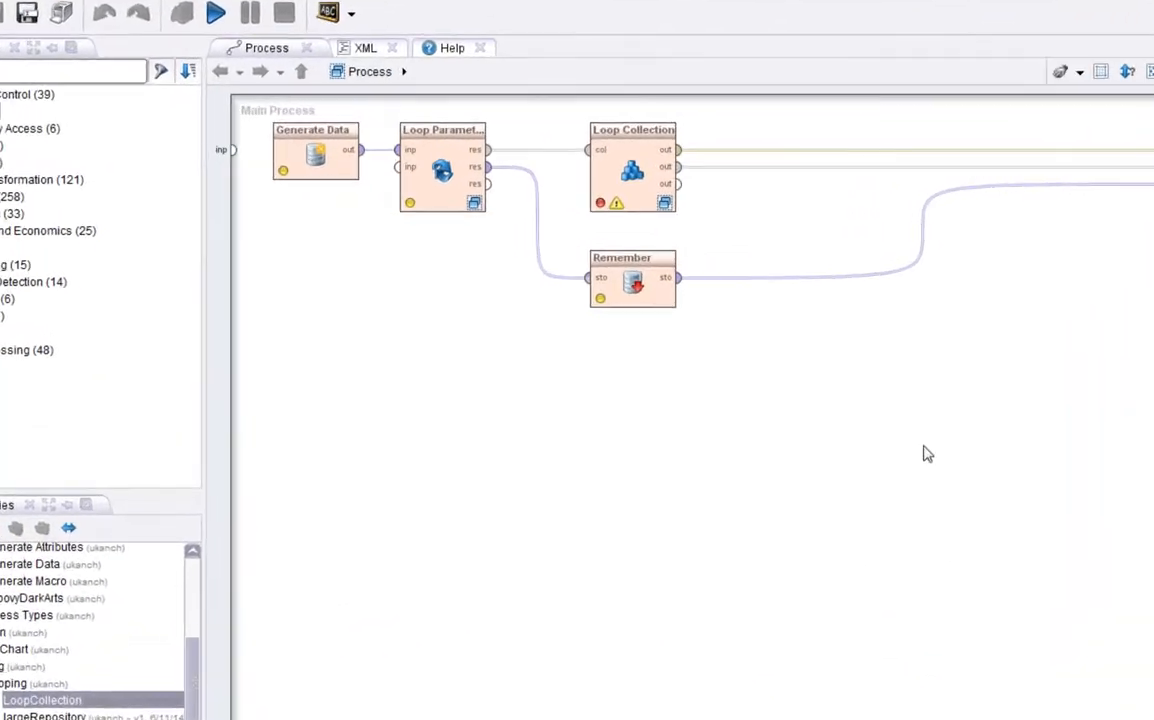
left_click(296, 153)
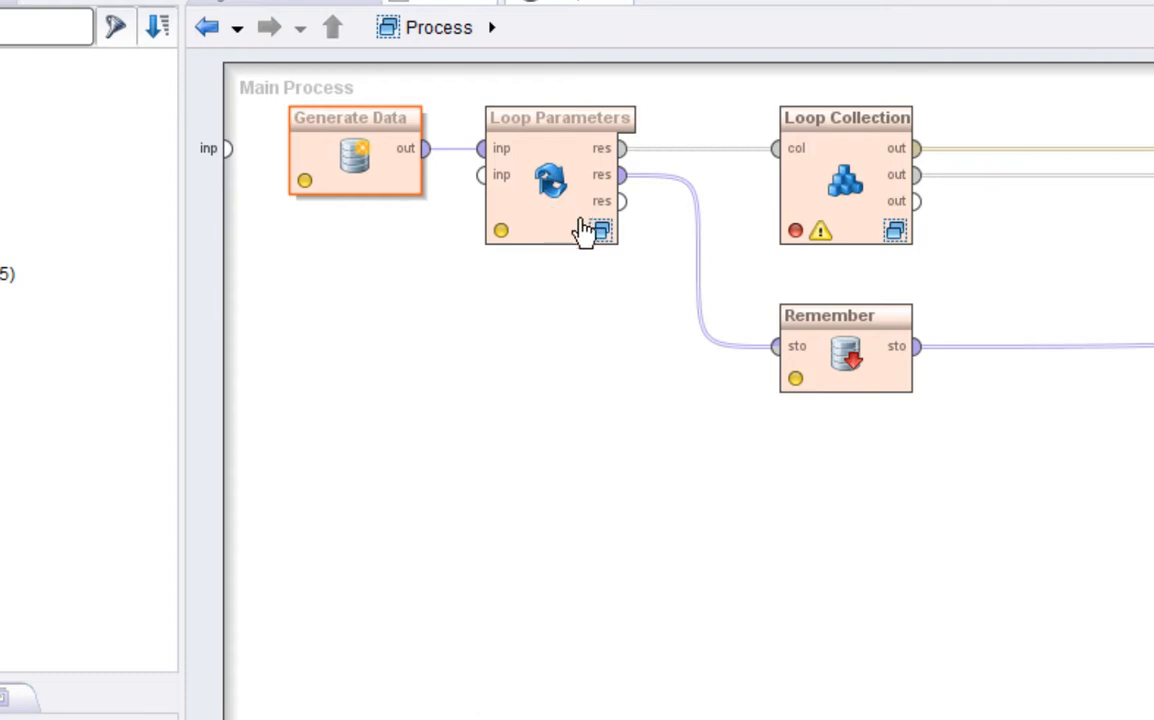
double_click(584, 230)
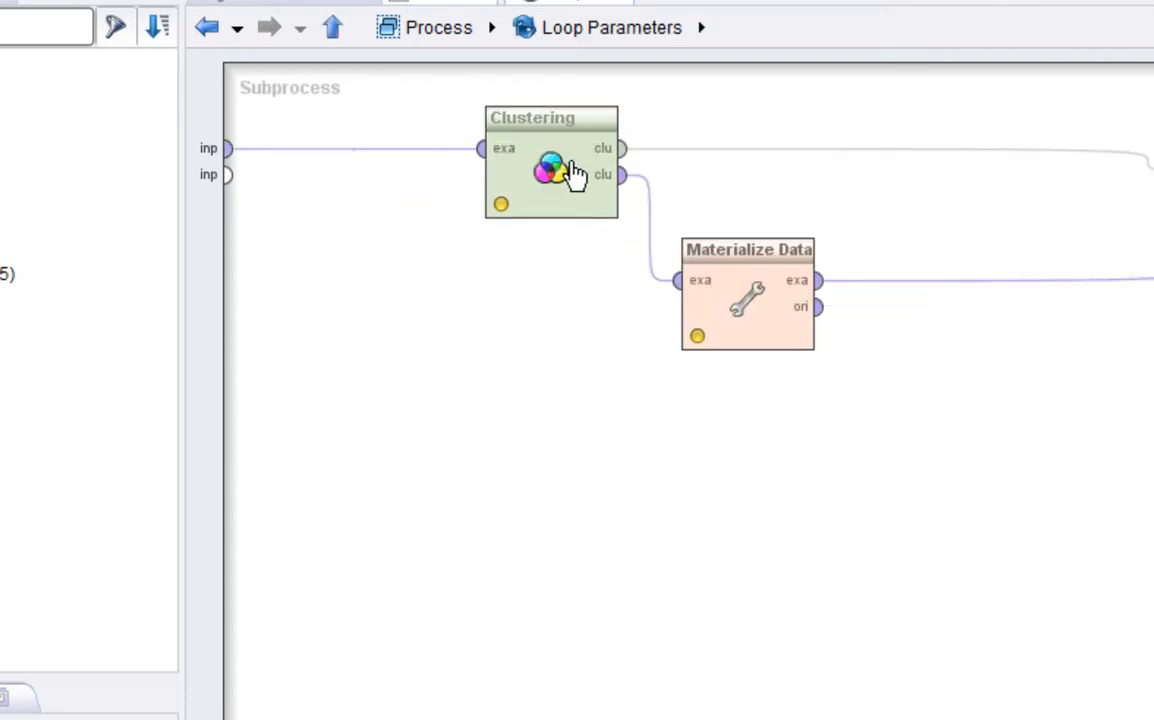
left_click(575, 175)
left_click(332, 28)
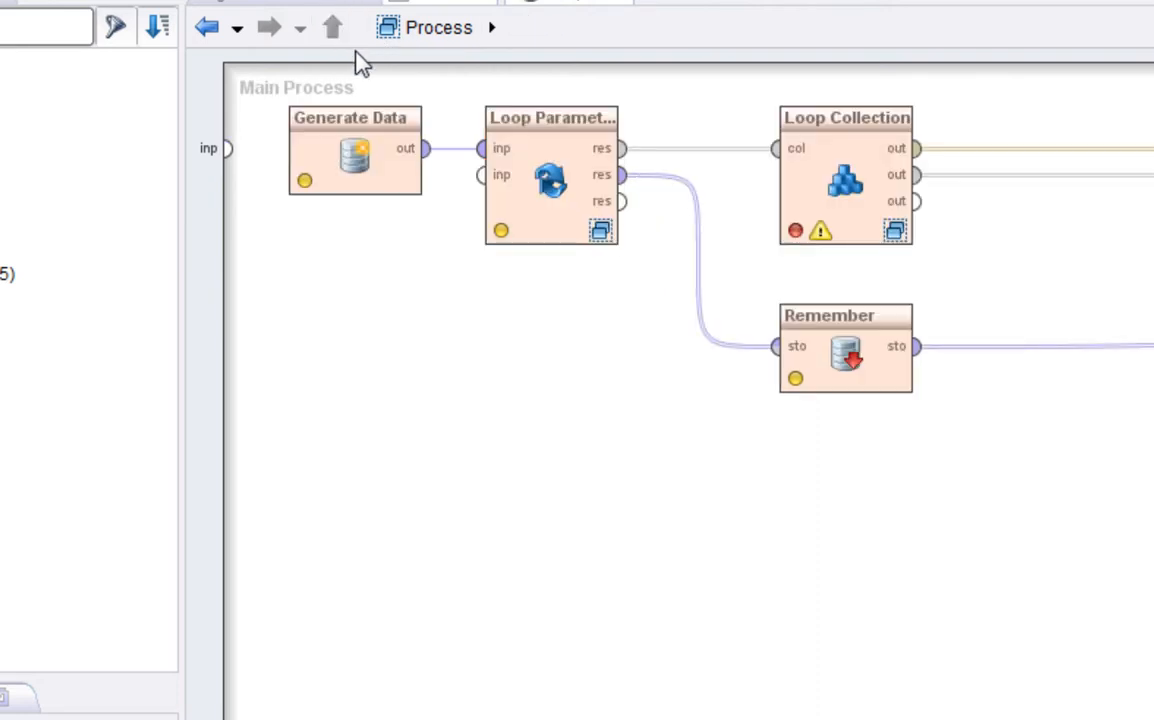
left_click(551, 183)
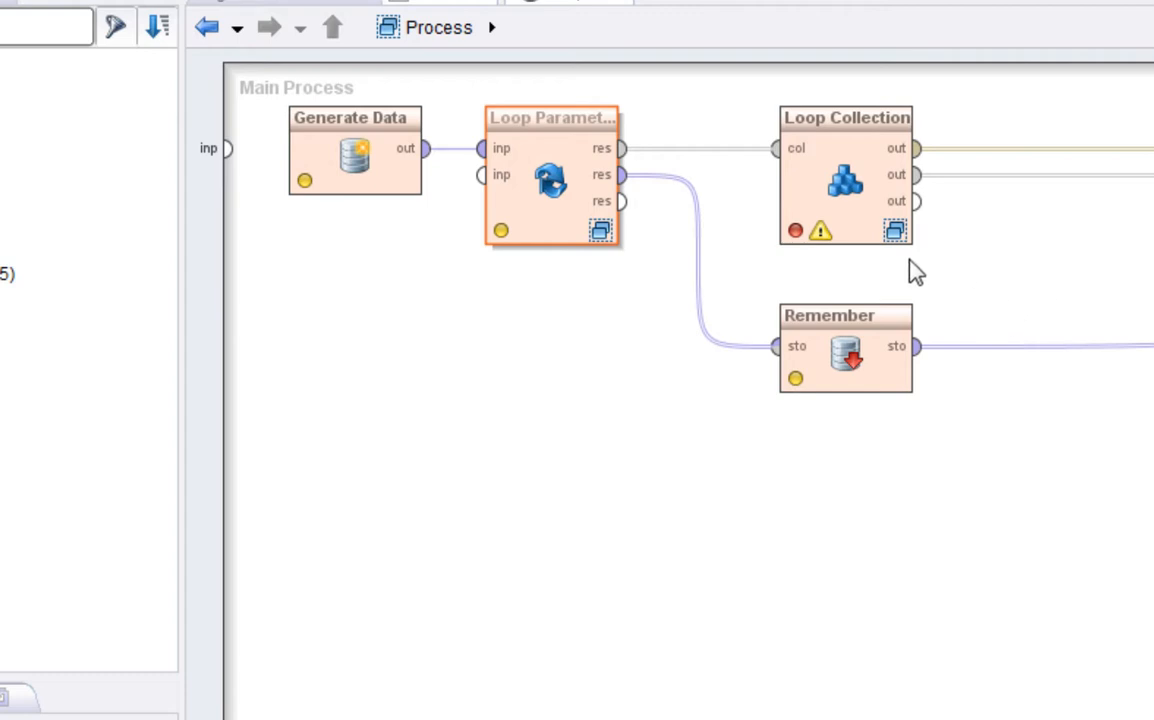
left_click(862, 355)
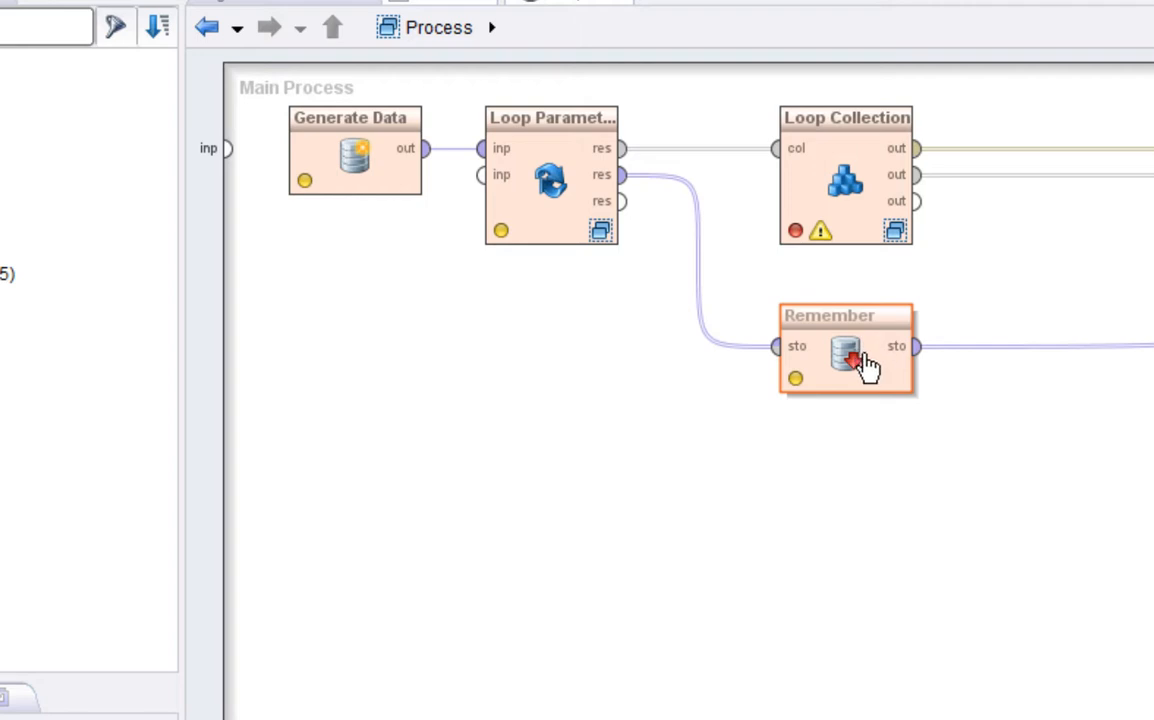
left_click(812, 182)
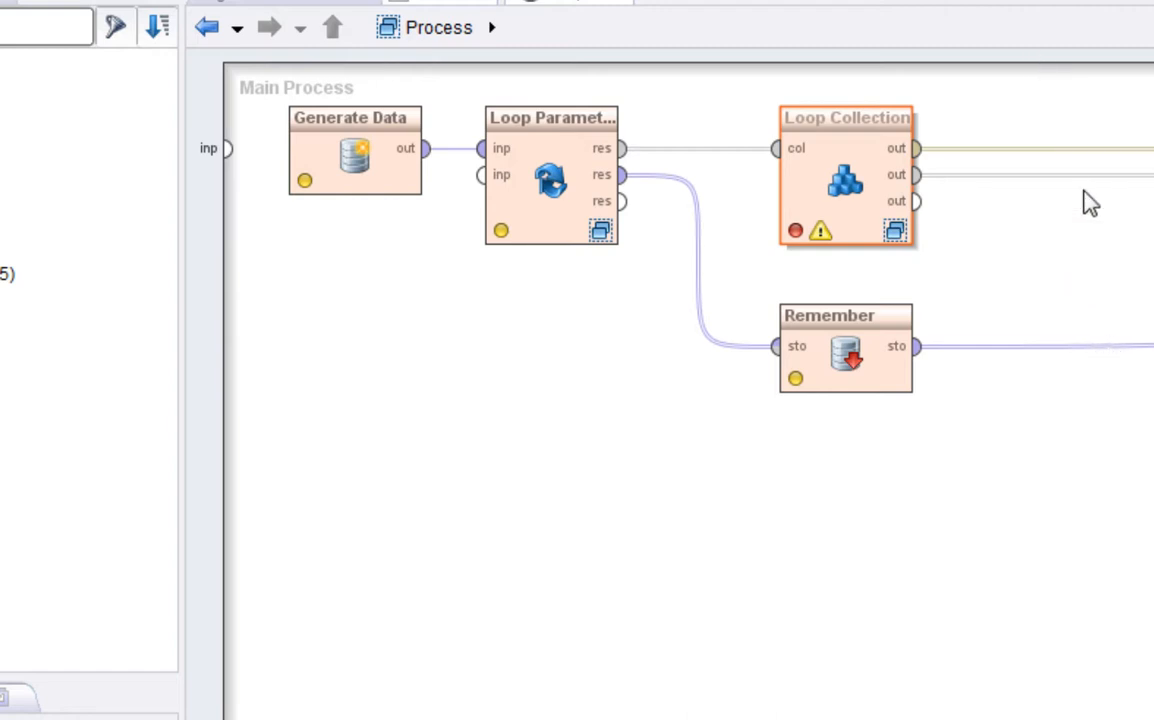
Set a breakpoint after the Generate Data operator and run the process up to it.
left_click(302, 152)
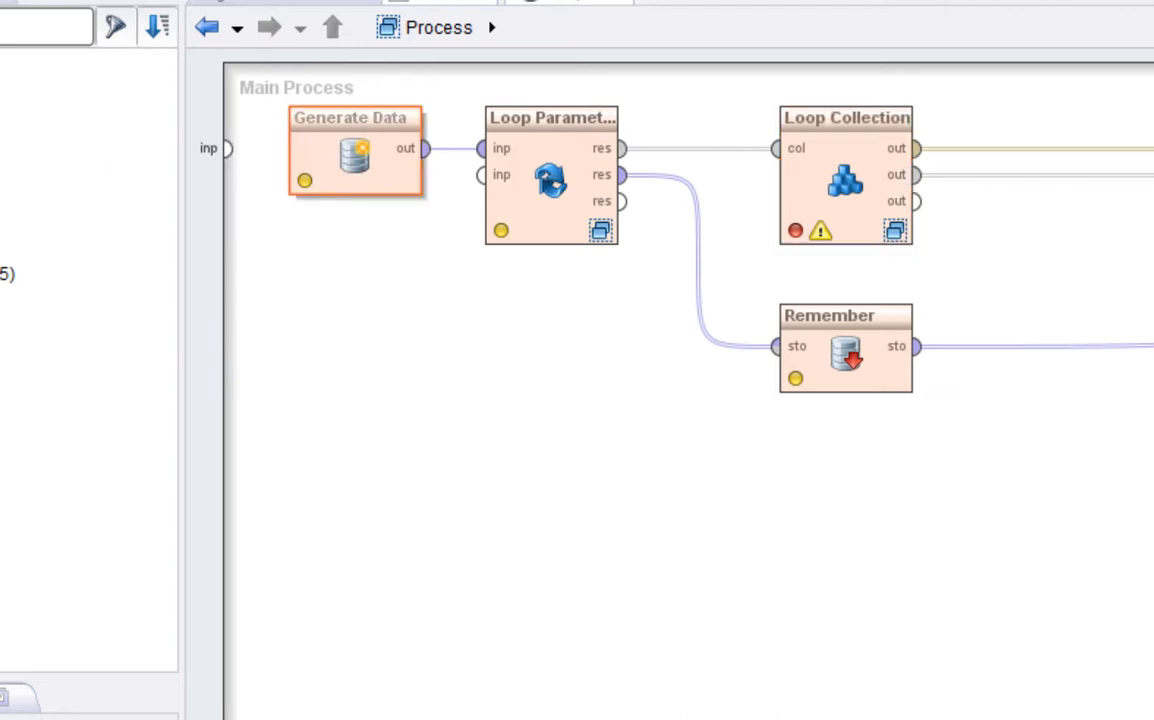
key("F7")
key("F11")
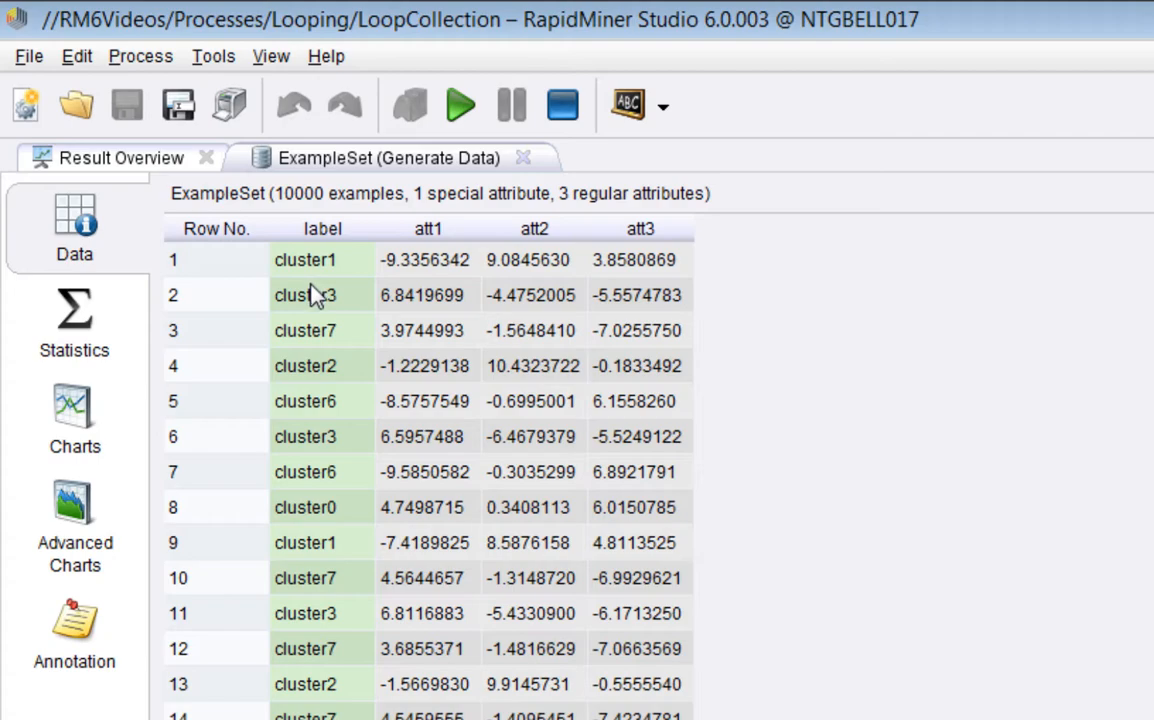
View the generated data as a rotated Scatter 3D Color chart, and stop the run to return to the process design.
left_click(105, 410)
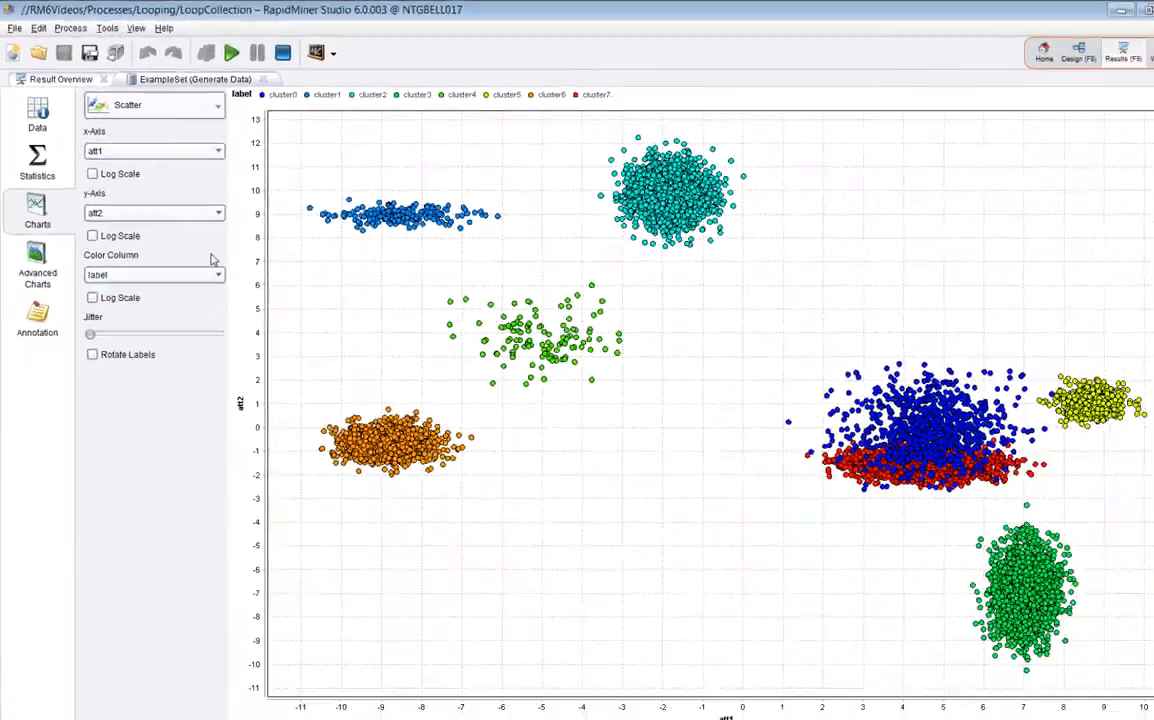
left_click(127, 106)
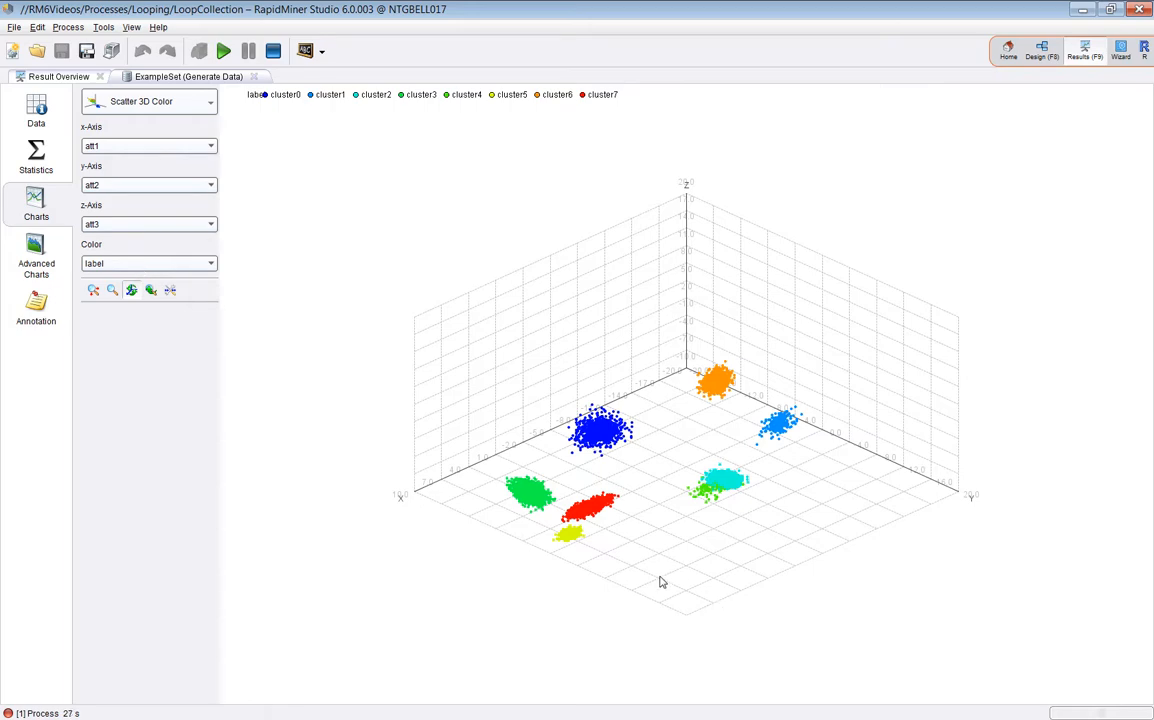
left_click_drag(660, 582, 682, 563)
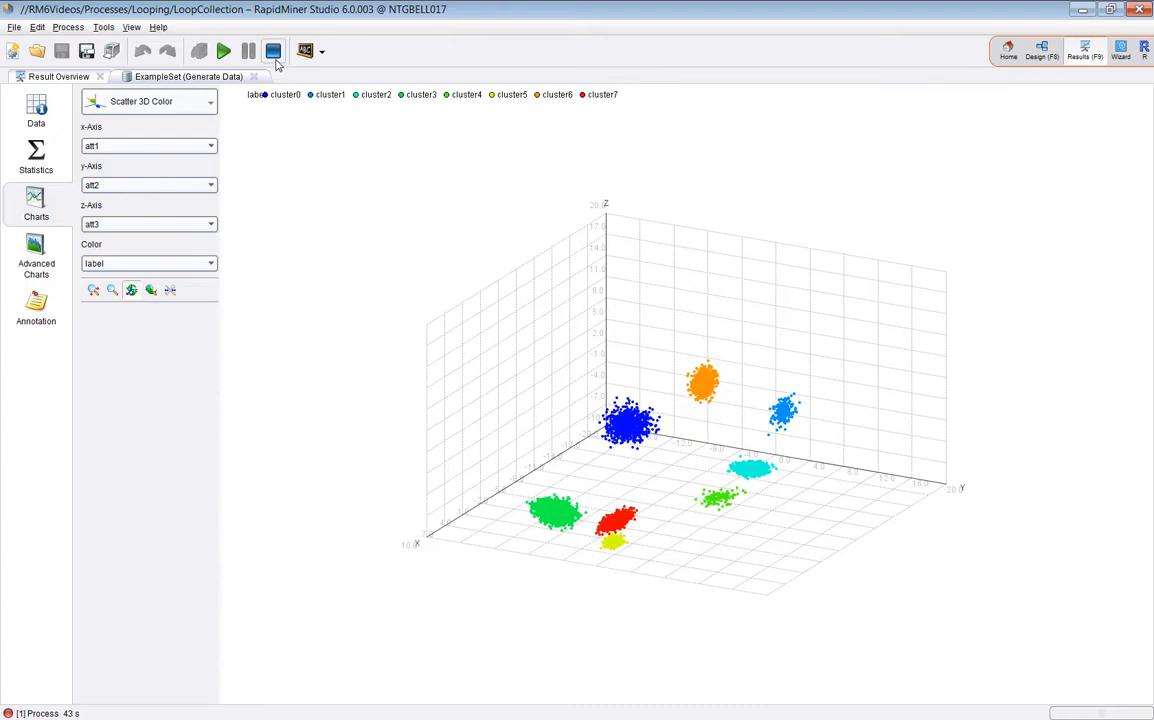
left_click(273, 51)
left_click(1041, 50)
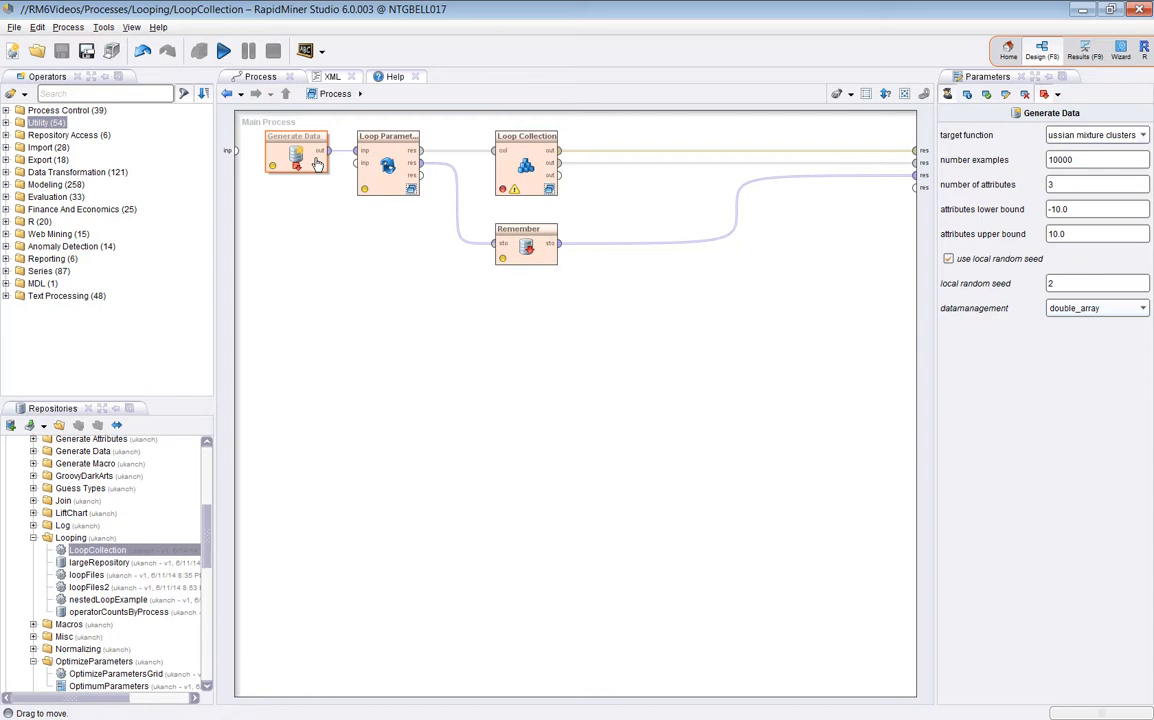
Examine the grid range defined for Clustering.k in the Loop Parameters settings and close them without changes.
left_click(392, 169)
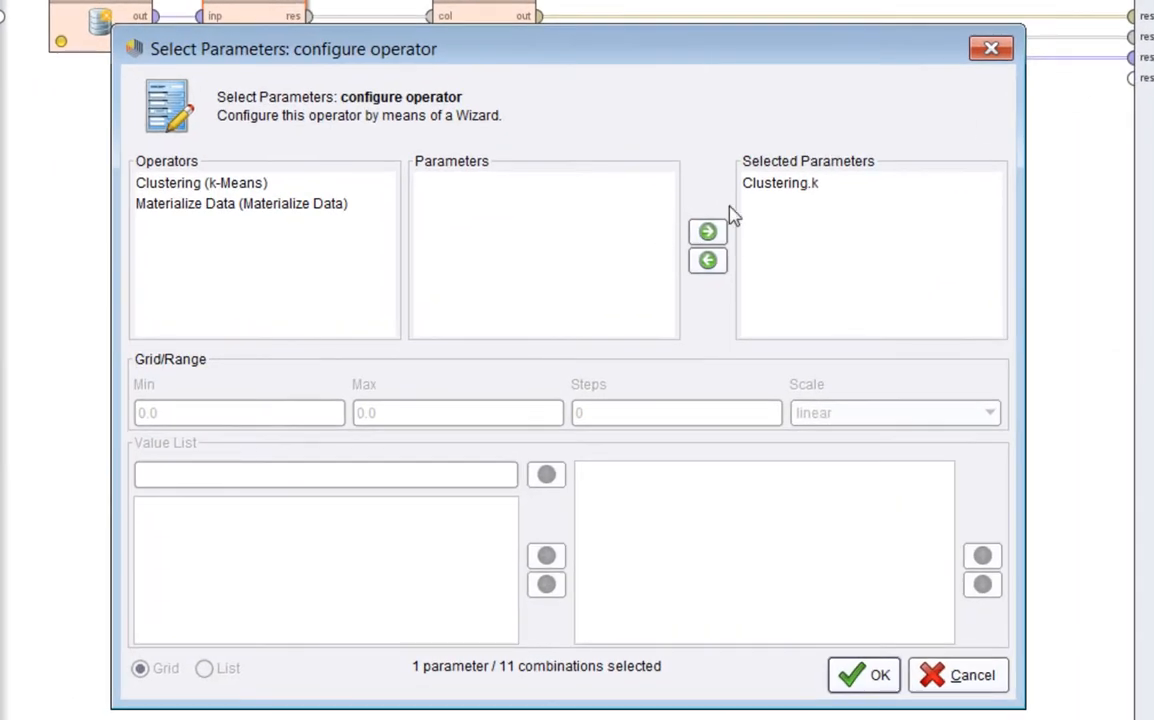
left_click(771, 193)
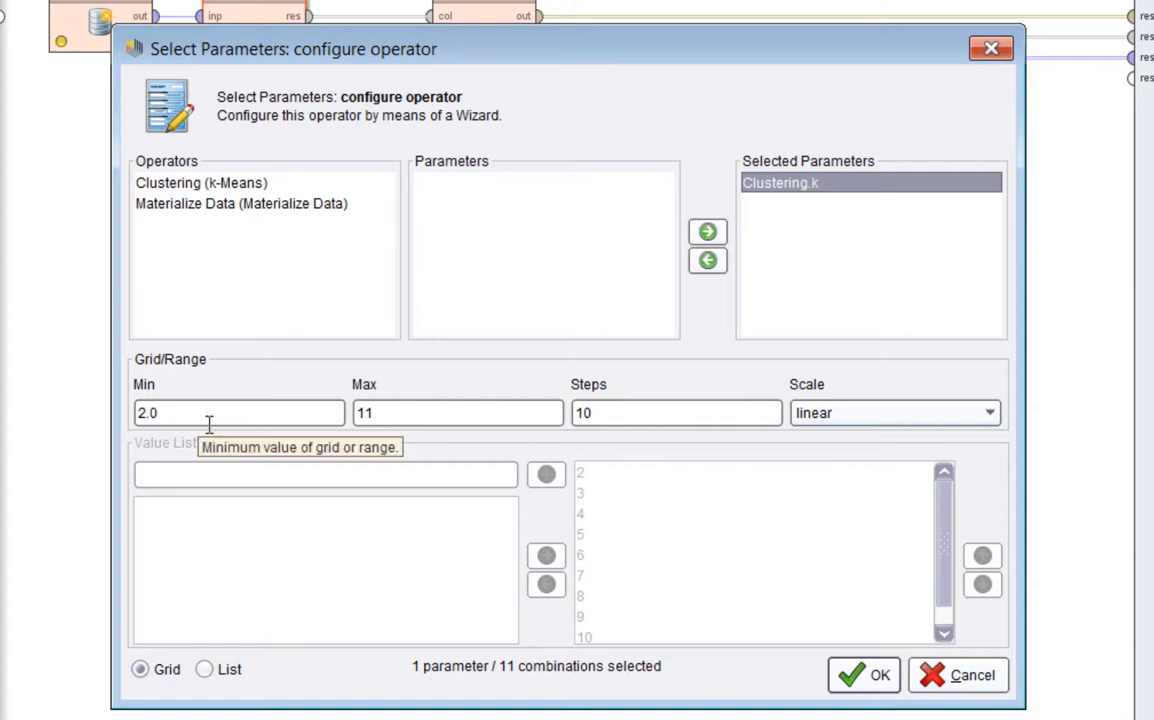
left_click(518, 416)
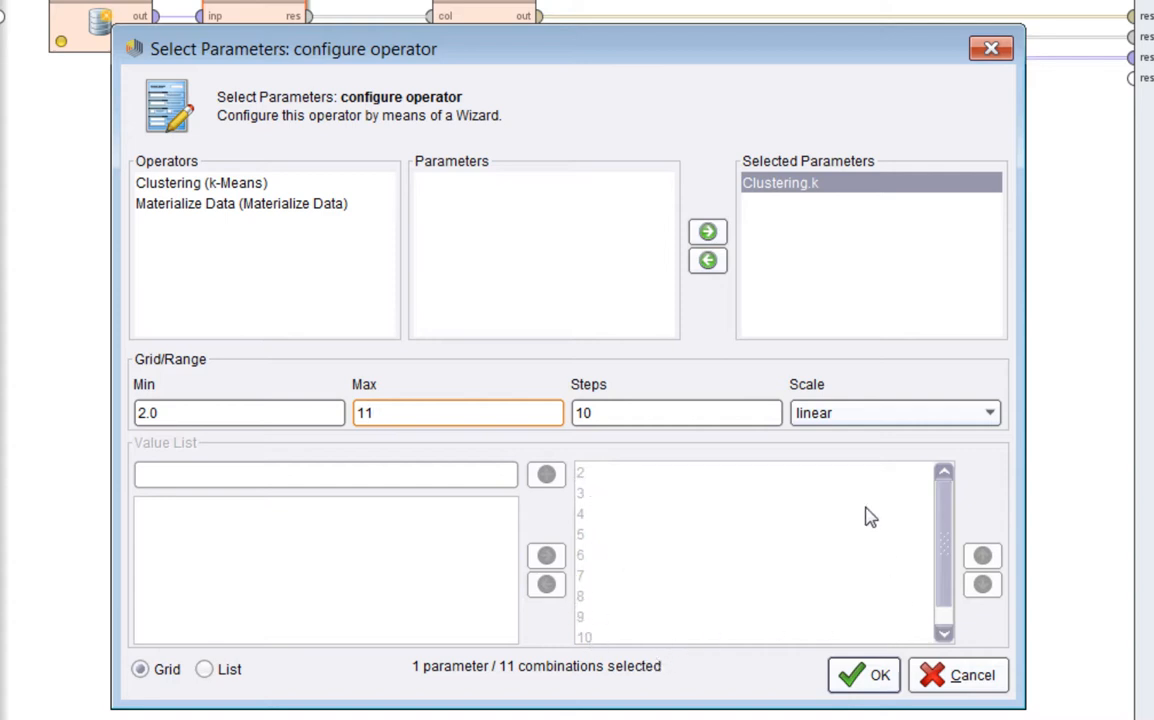
left_click(952, 682)
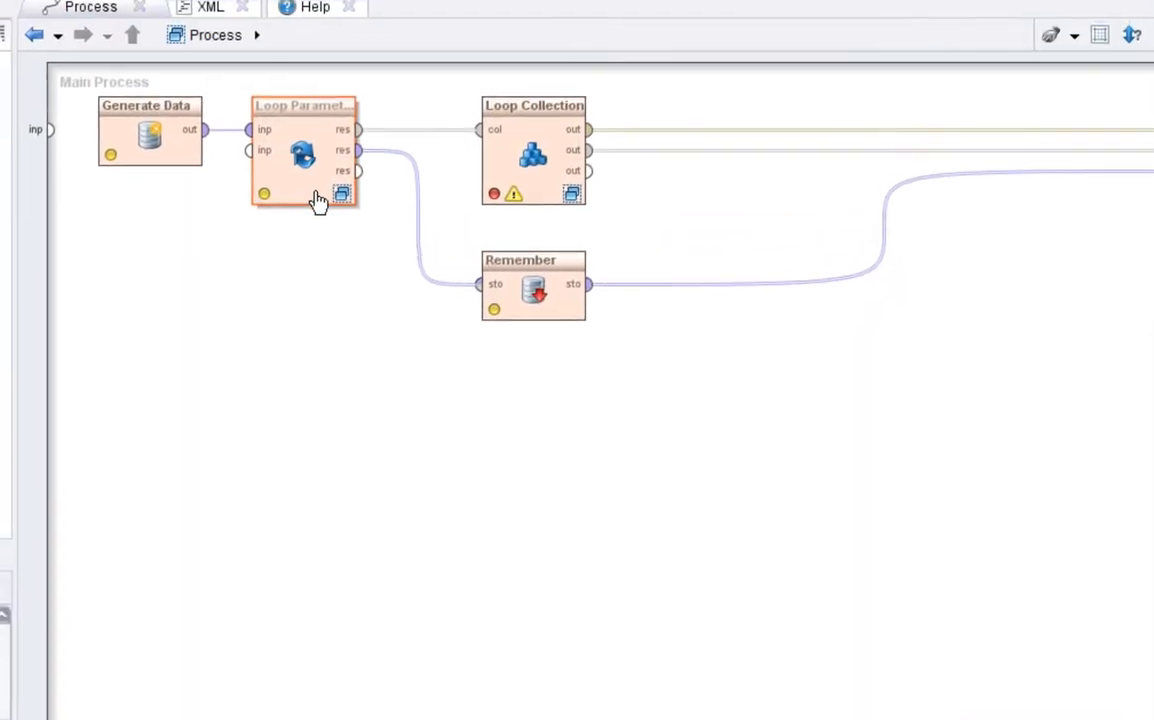
Examine the k-Means Clustering operator's parameters and output connections inside the Loop Parameters subprocess.
left_click(349, 216)
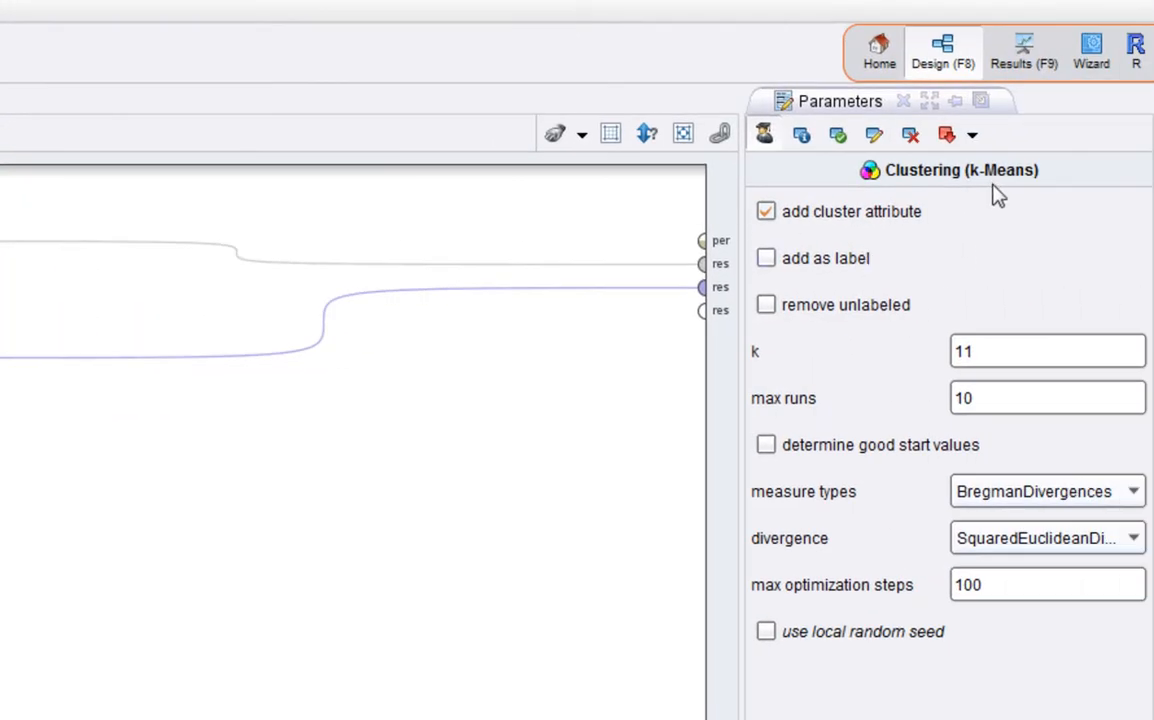
double_click(995, 352)
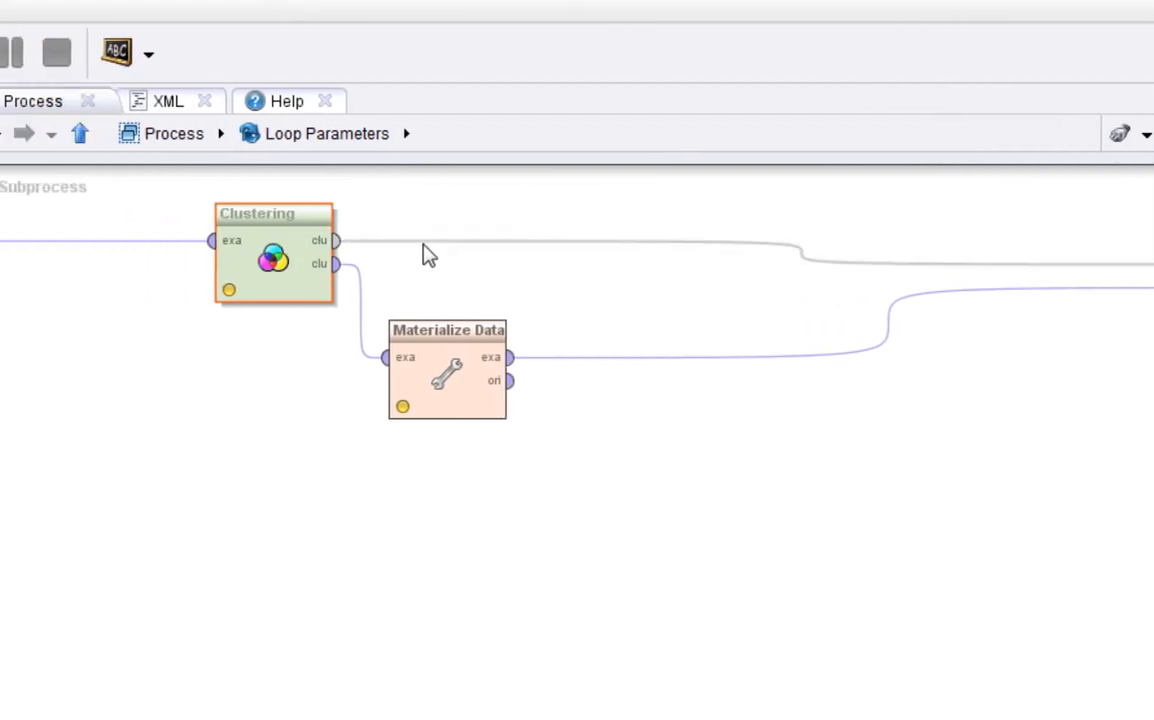
left_click(429, 253)
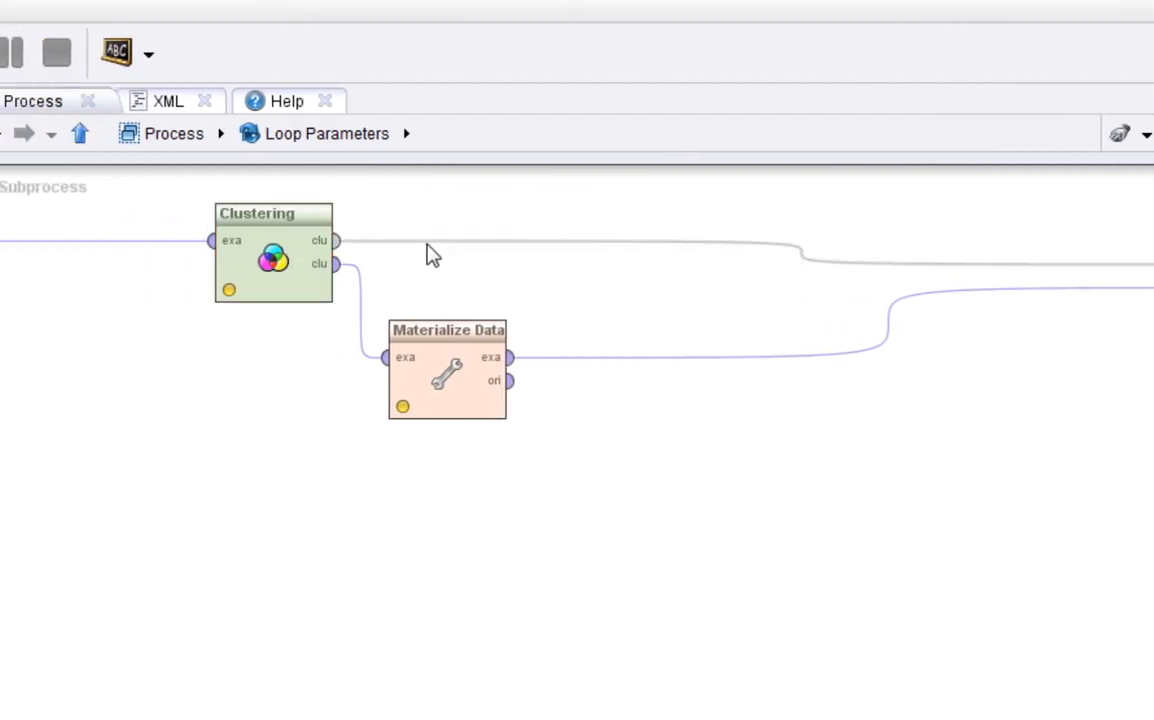
left_click(361, 284)
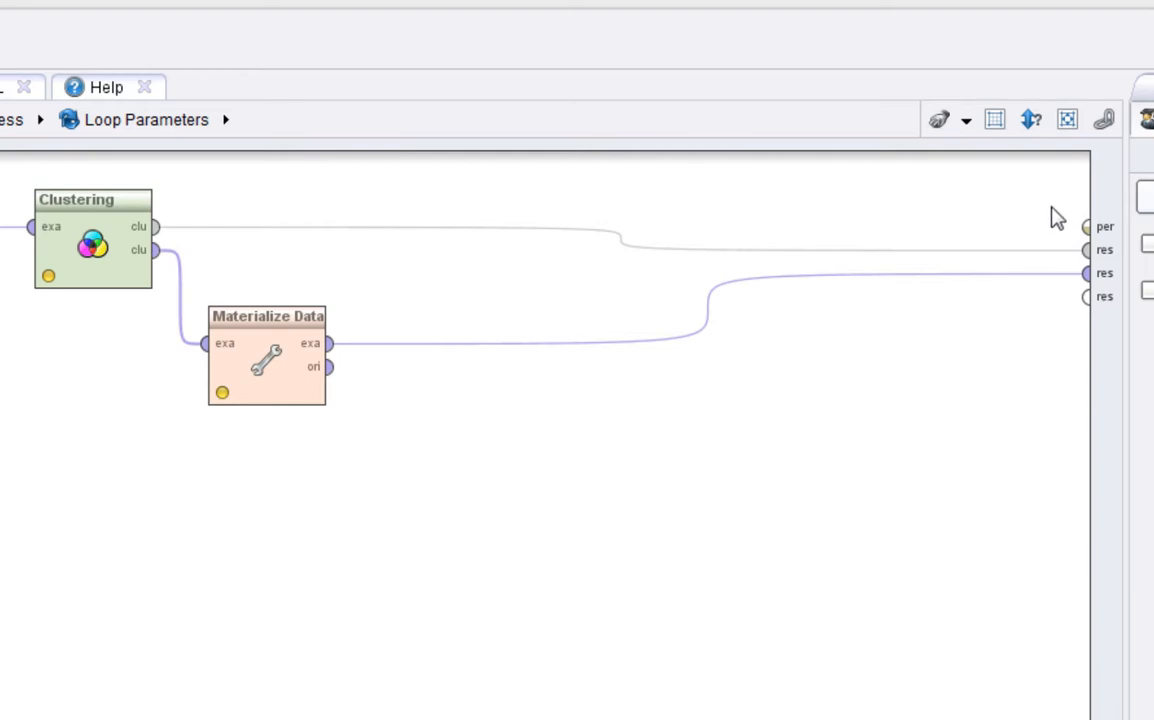
Read the help synopsis of the Materialize Data operator and return to the main process.
left_click(258, 383)
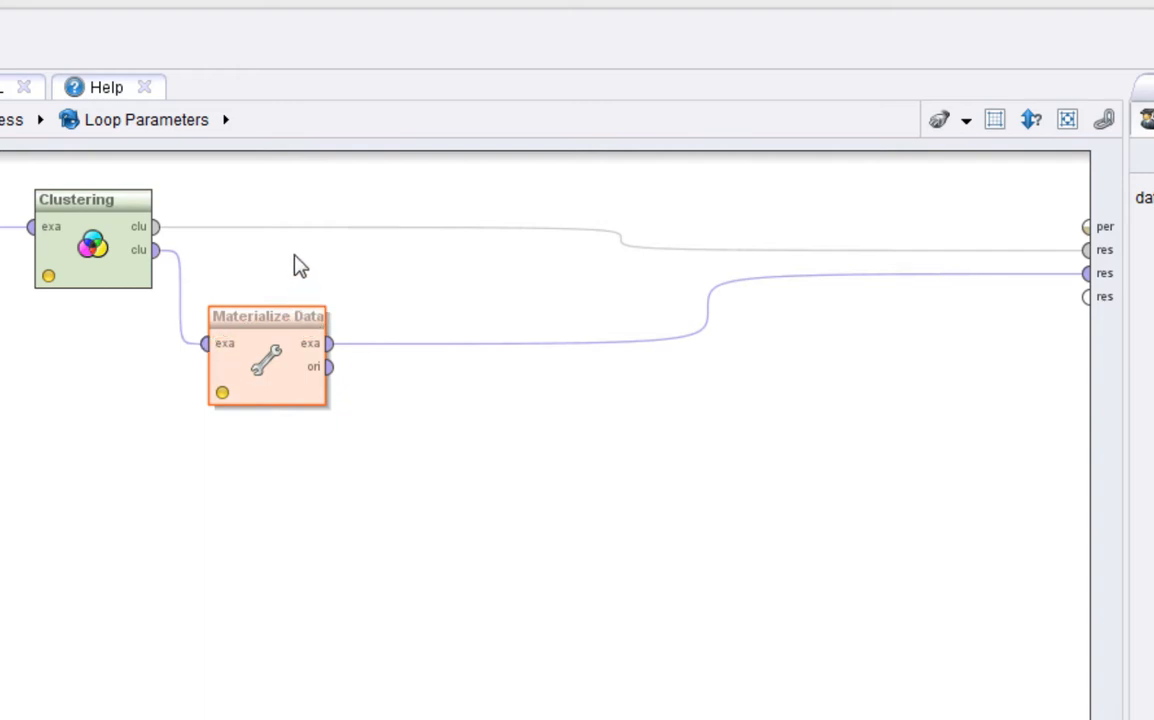
left_click(106, 90)
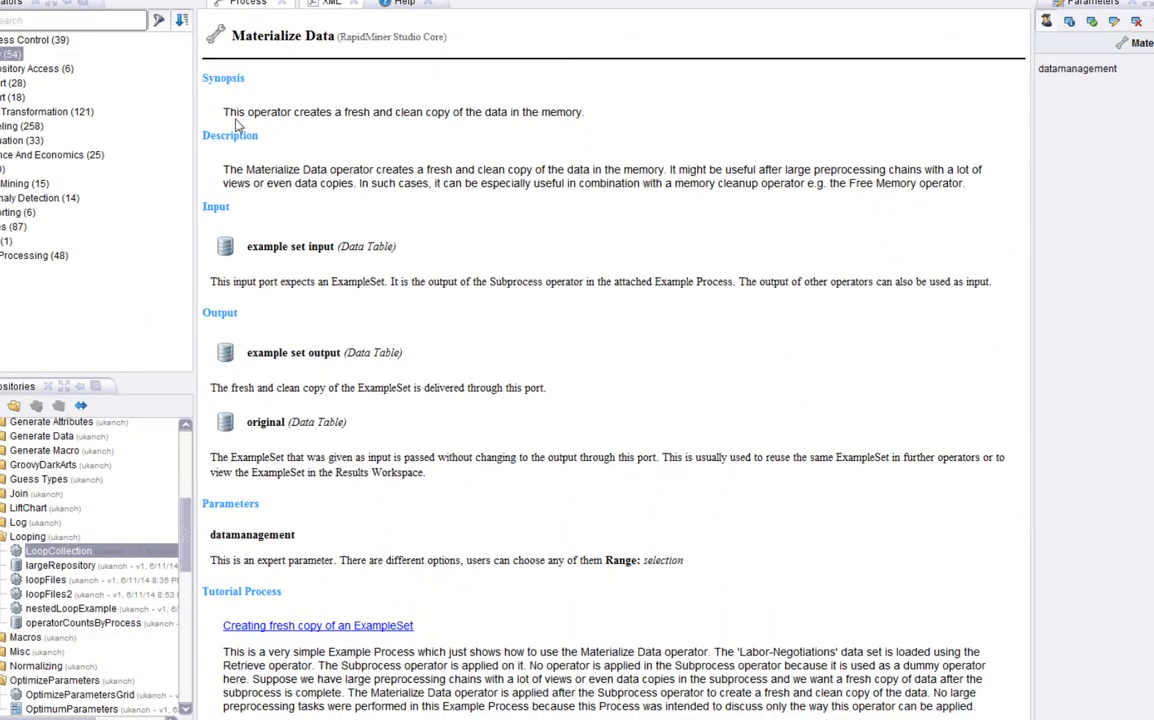
left_click_drag(224, 117, 590, 121)
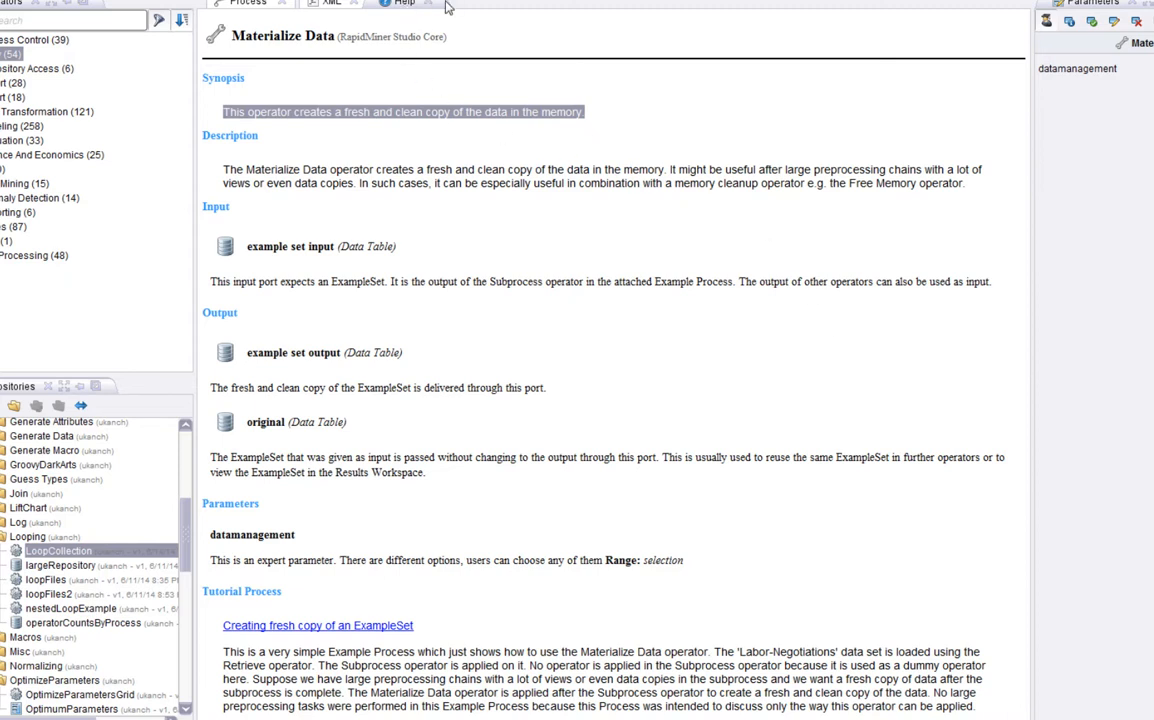
left_click(245, 4)
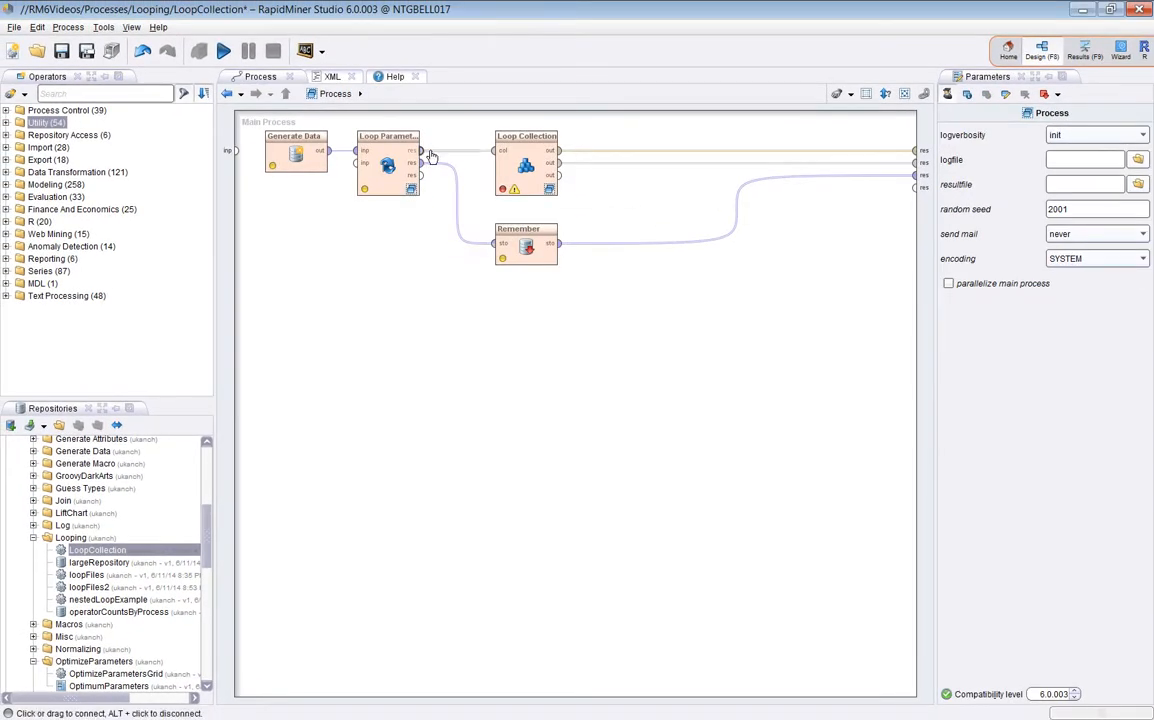
Set a breakpoint after the Loop Parameters operator and run the process up to it.
left_click(410, 159)
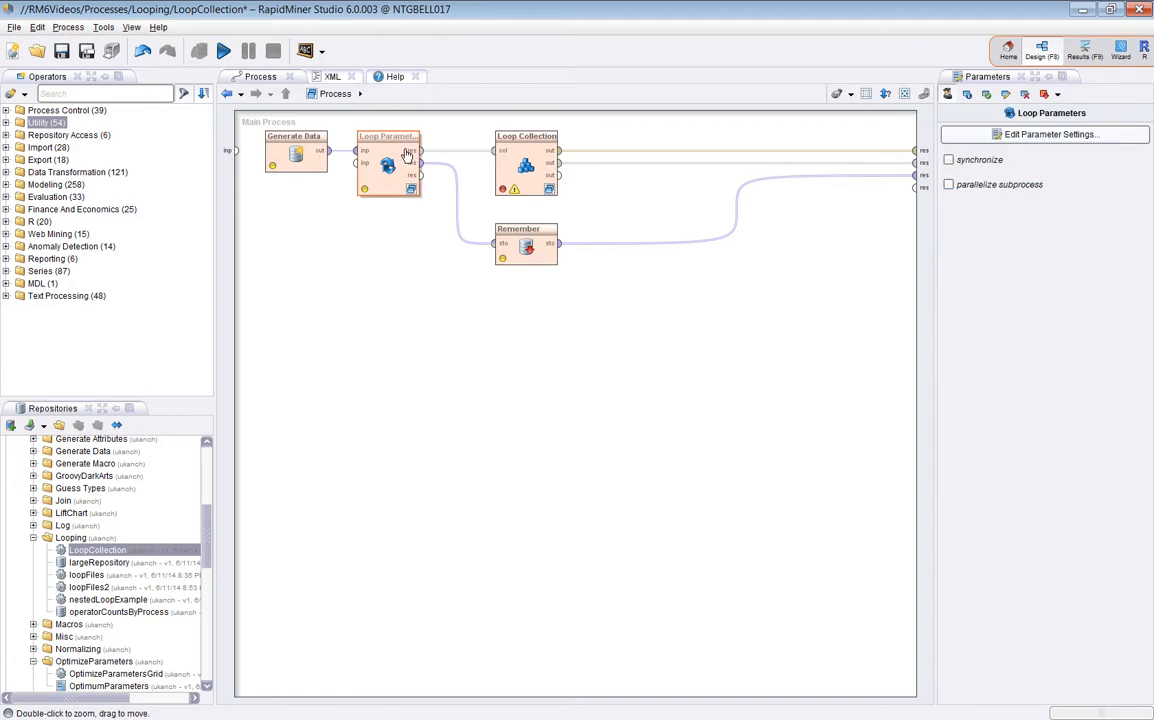
key("F7")
key("F11")
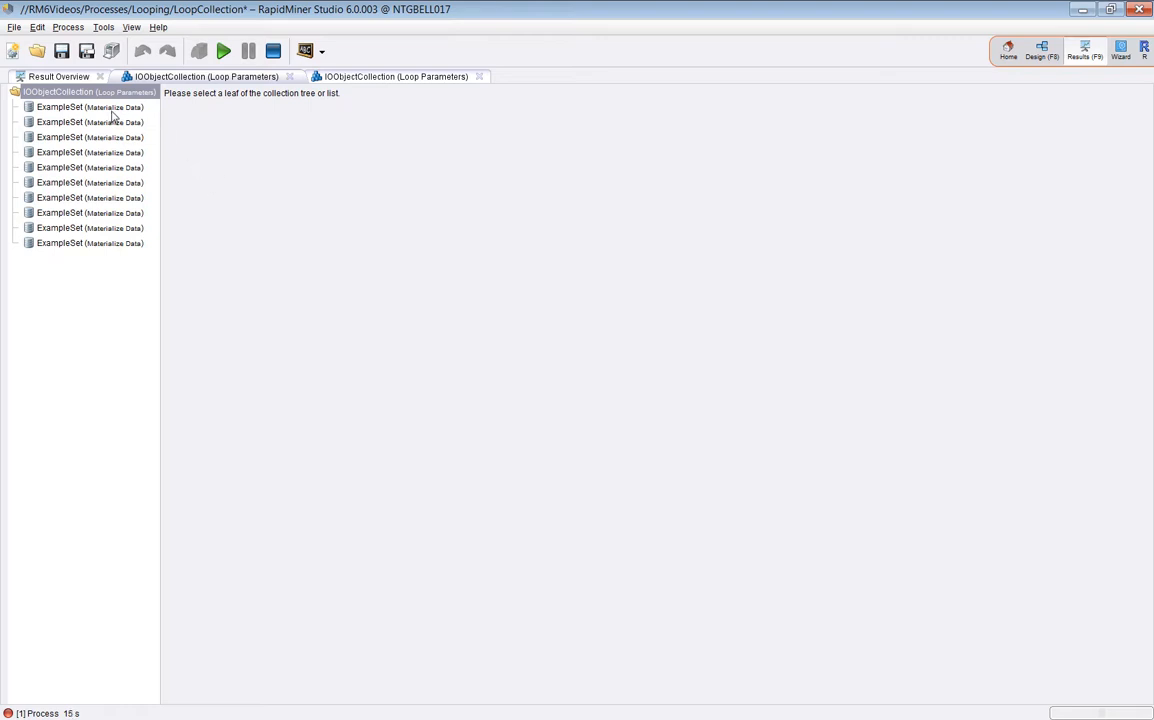
Inspect the first three cluster models and the first example set in the collections output by Loop Parameters.
left_click(366, 77)
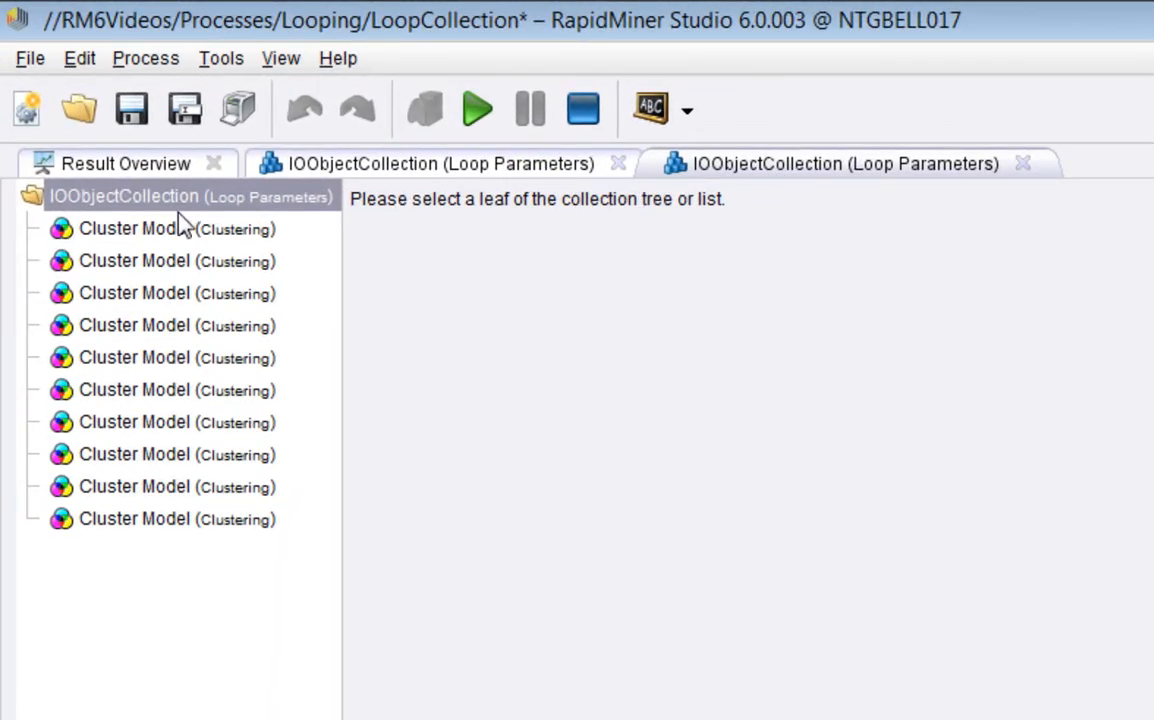
left_click(160, 238)
left_click(157, 262)
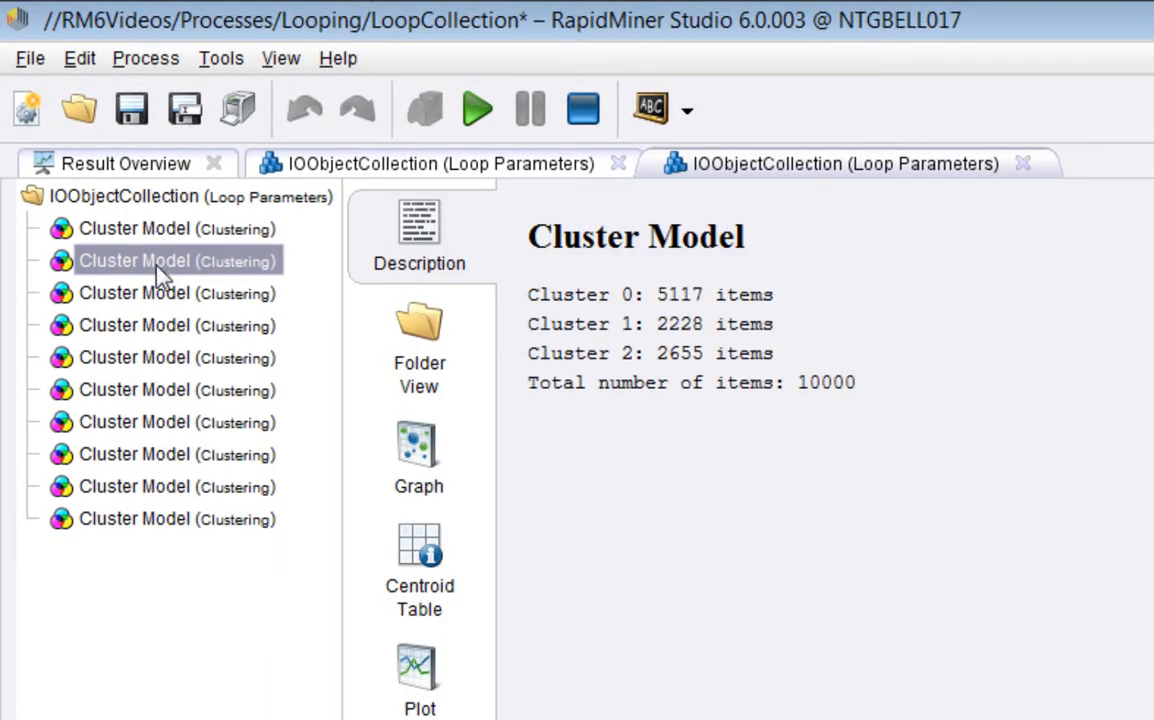
left_click(152, 292)
left_click(410, 172)
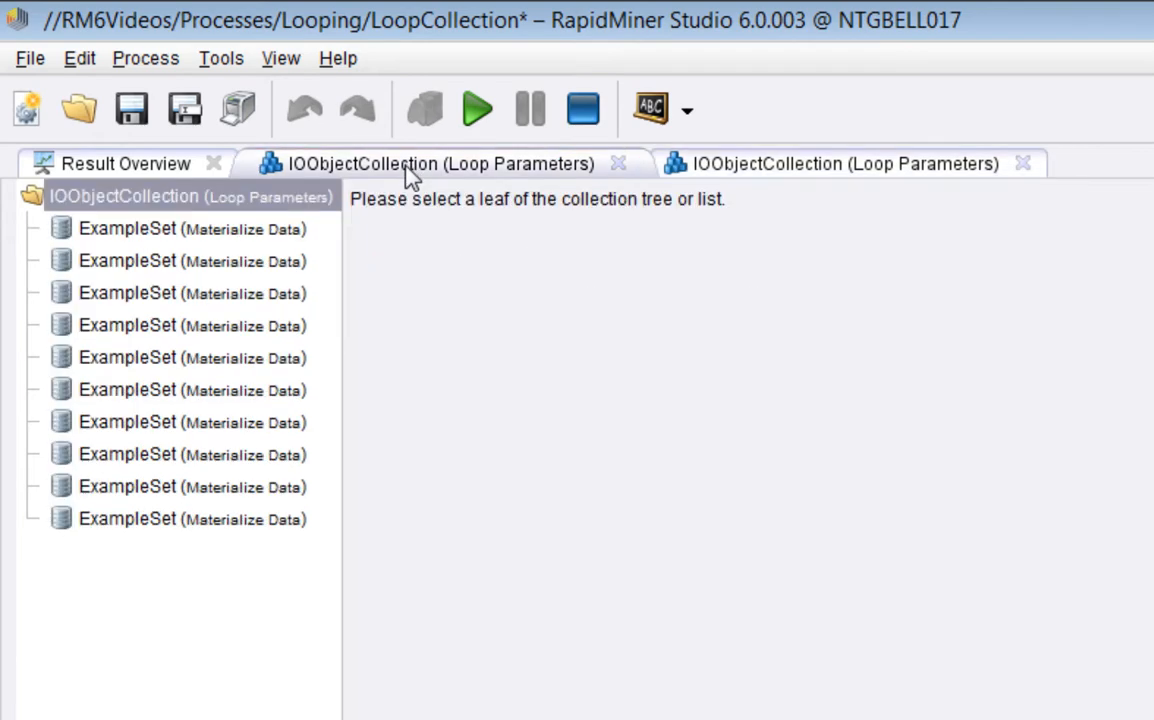
left_click(207, 229)
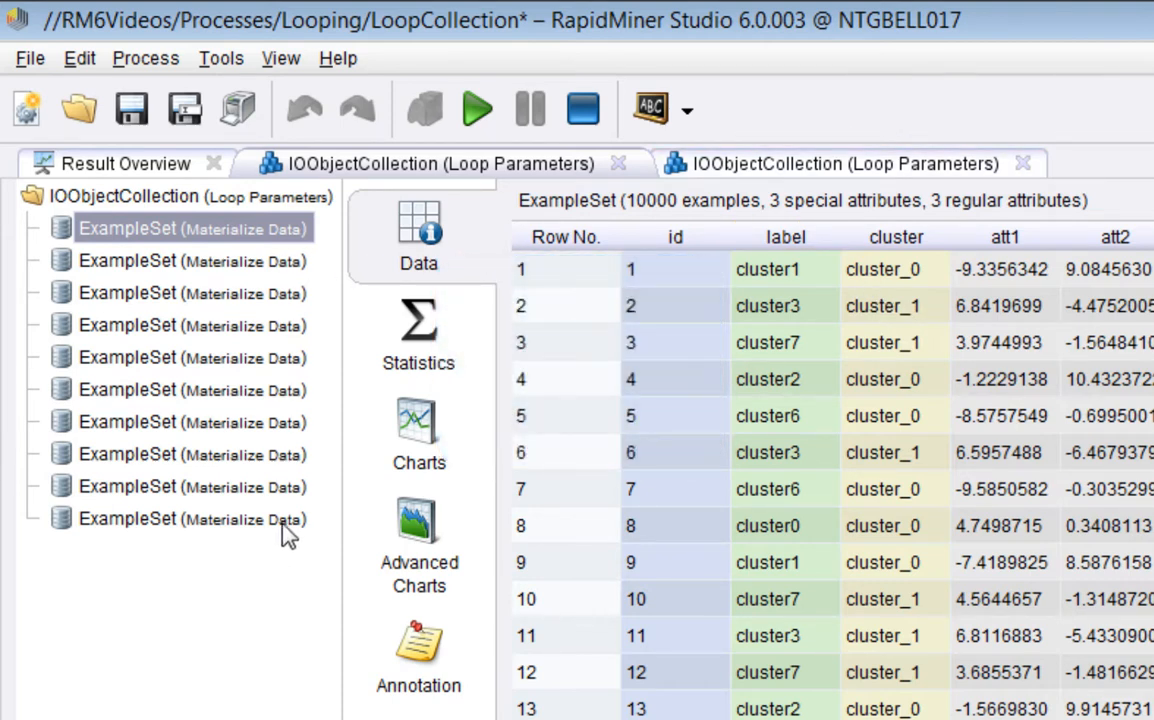
Compare the descriptions of the first, second, third and last cluster models in the cluster model collection.
left_click(747, 162)
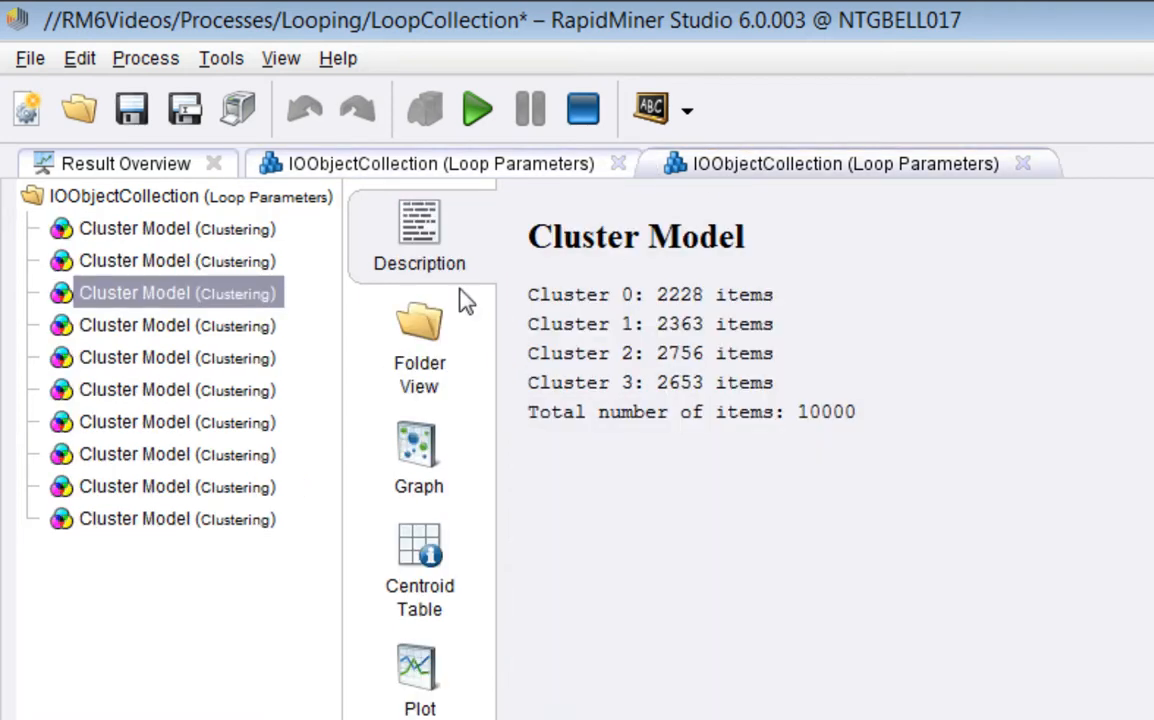
left_click(224, 234)
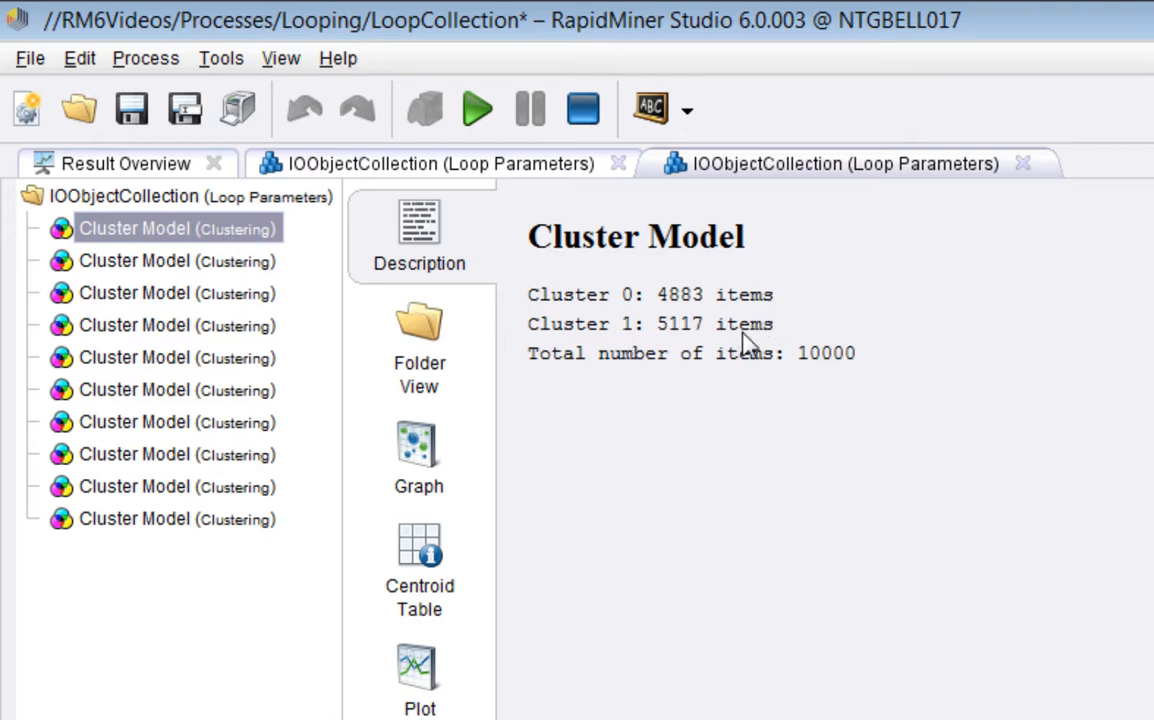
left_click(192, 264)
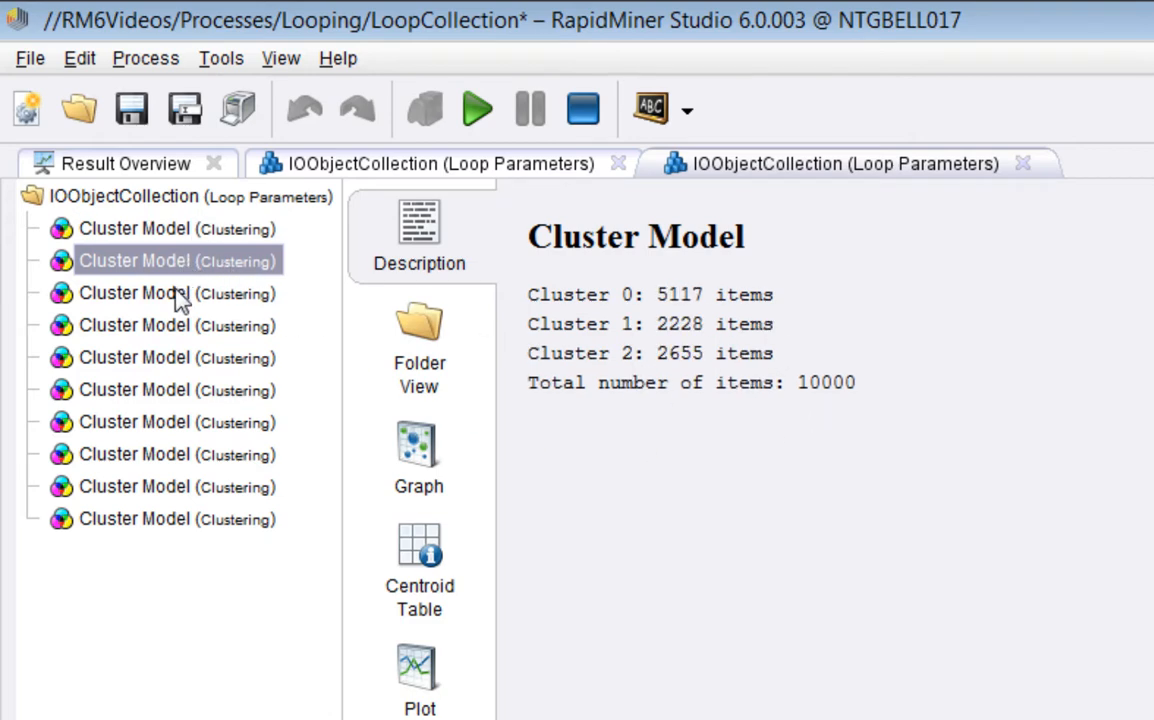
left_click(178, 296)
left_click(183, 528)
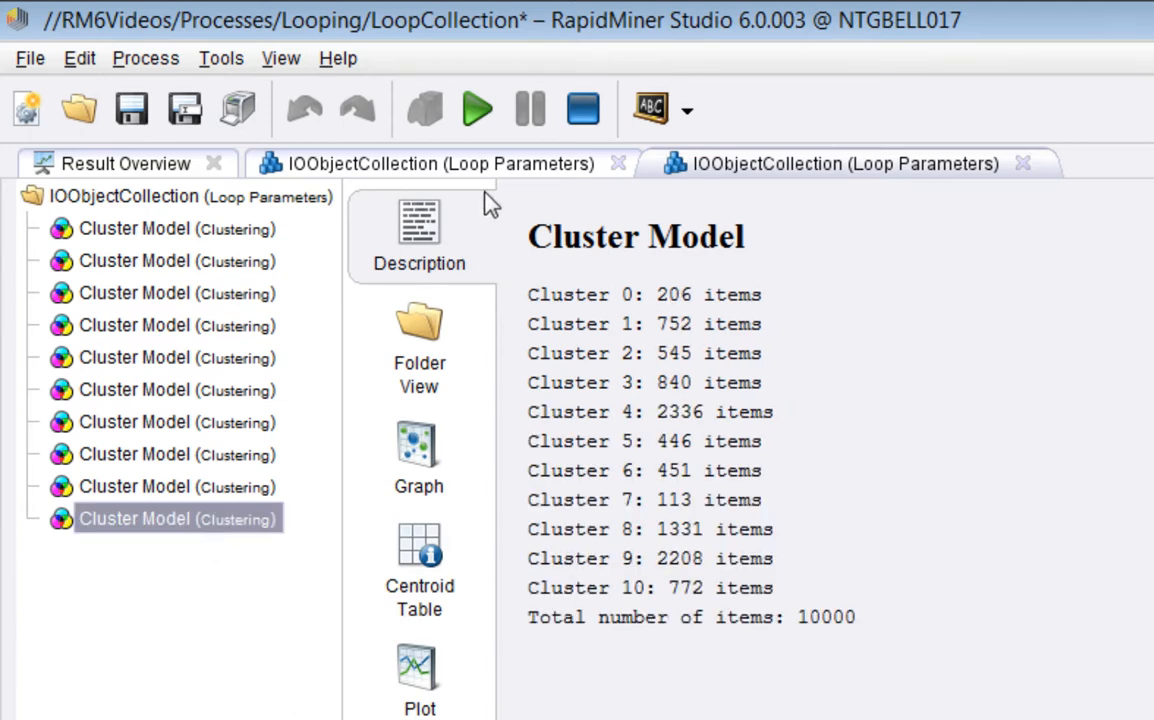
Compare the data of the first two example sets in the Loop Parameters collection and return to the process design.
left_click(428, 160)
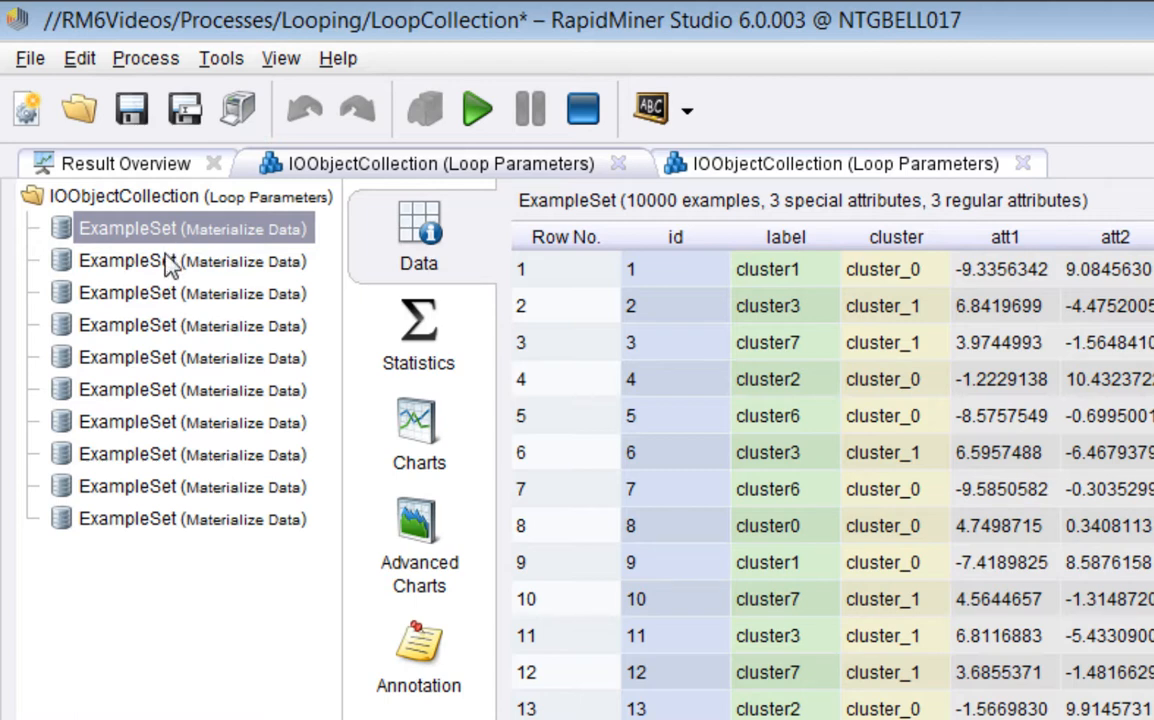
left_click(176, 265)
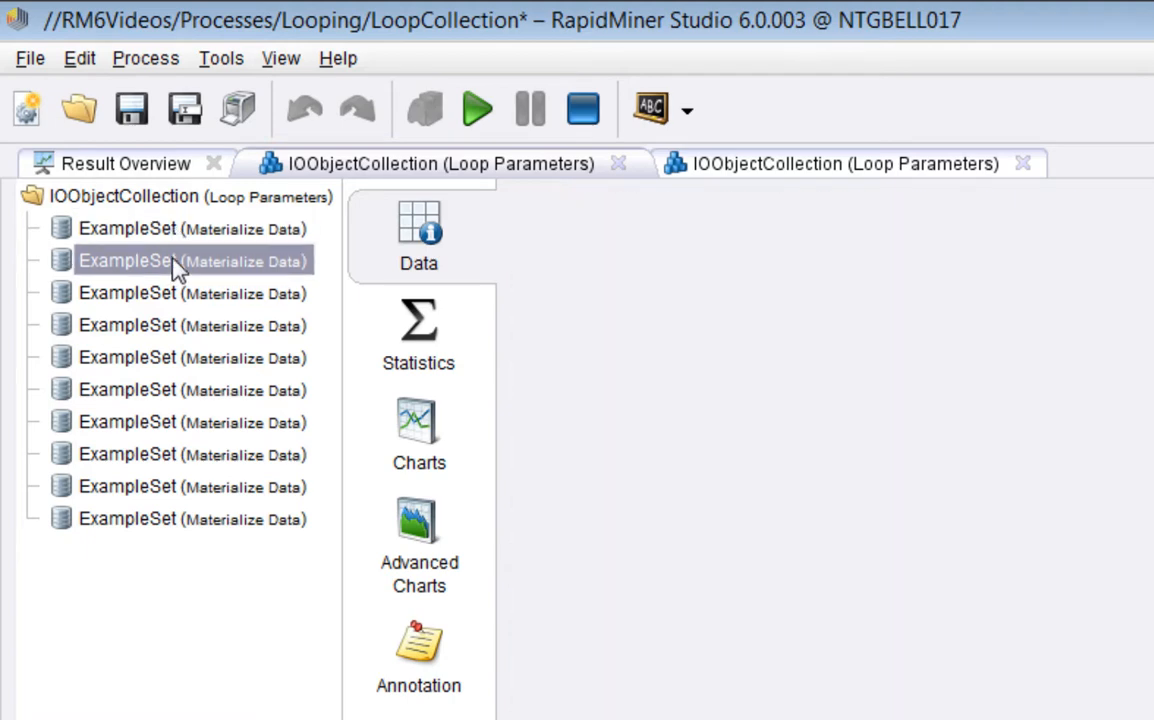
left_click(183, 233)
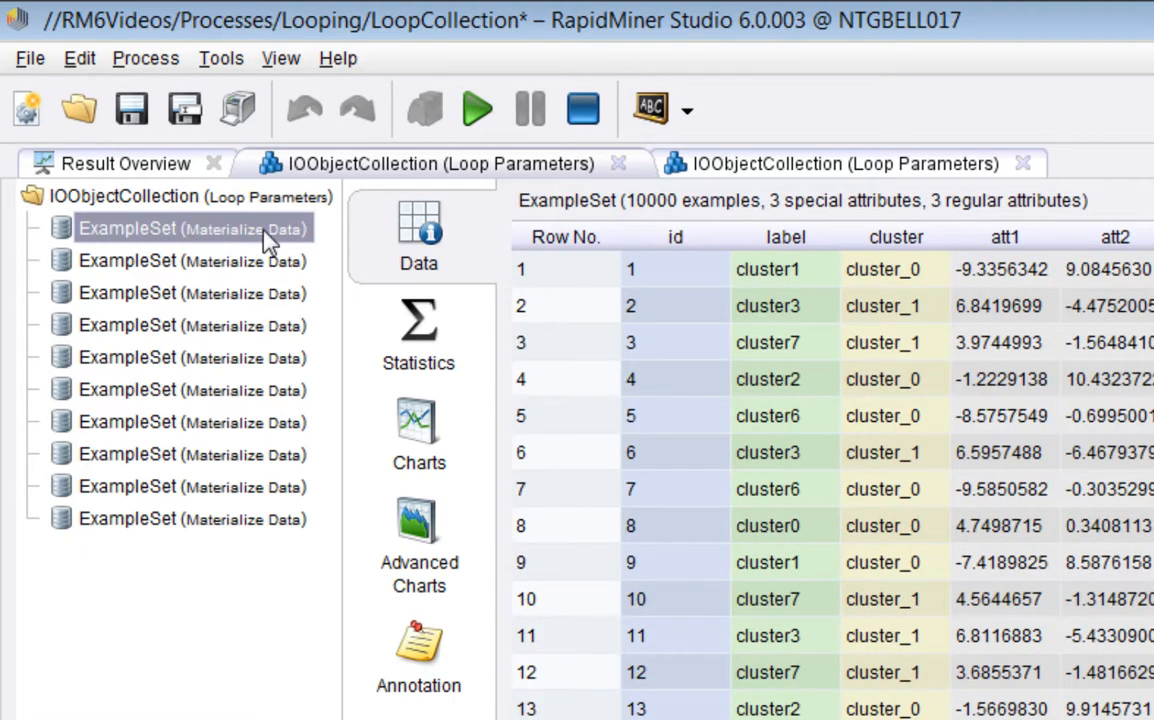
key("F8")
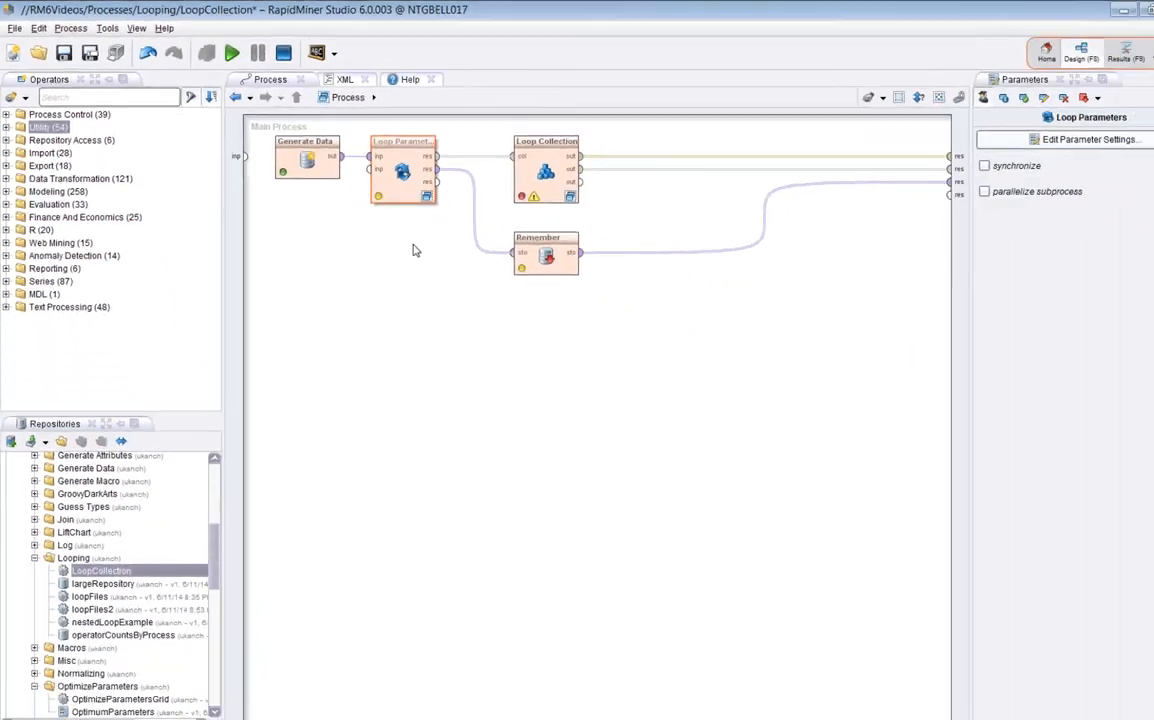
Review the Remember operator's name and the available io object types, keeping IOObjectCollection as the type.
left_click(529, 253)
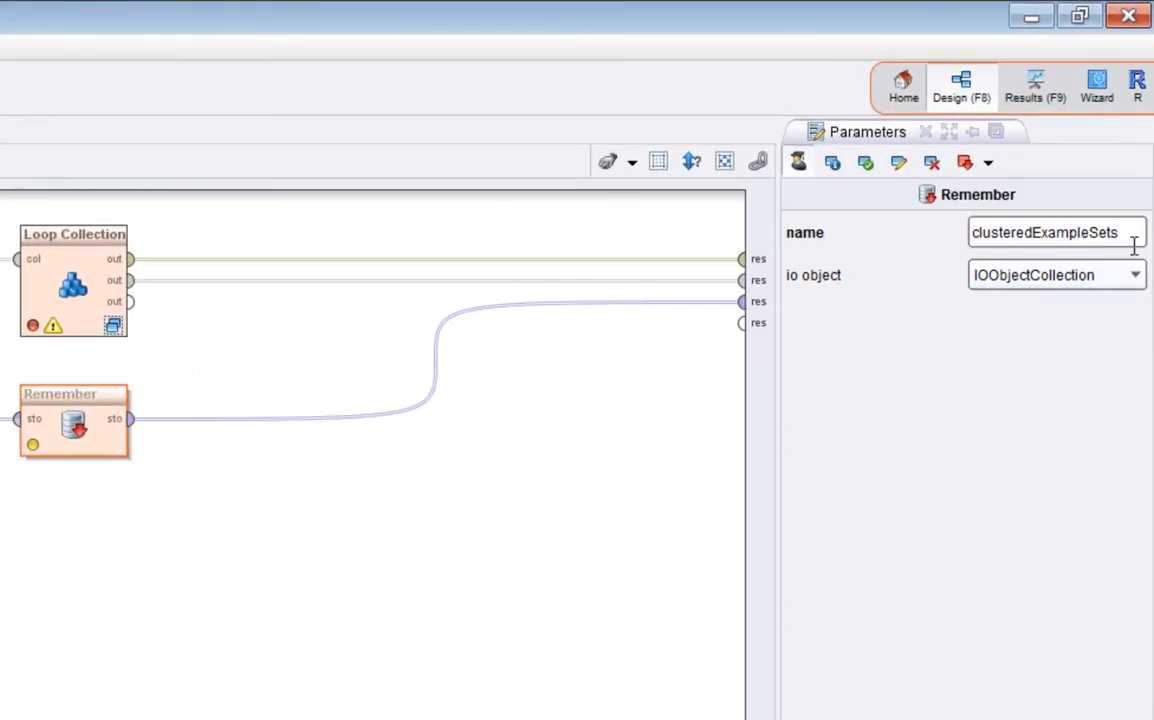
left_click_drag(1134, 246, 922, 247)
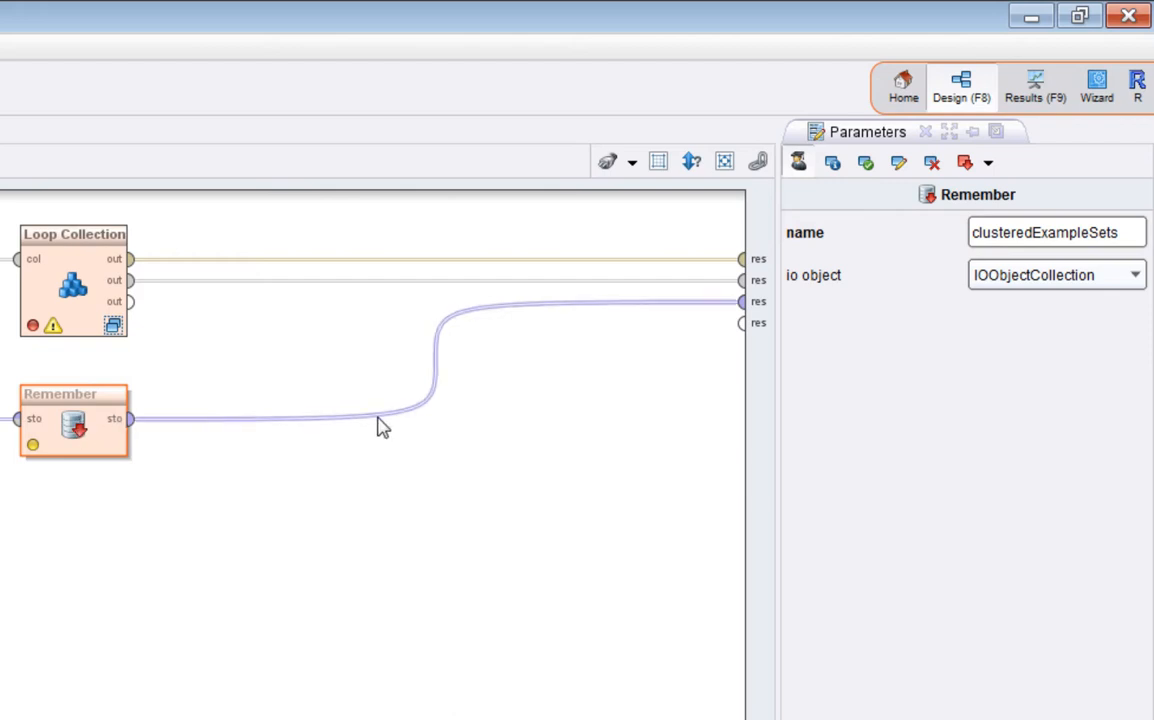
left_click(1138, 278)
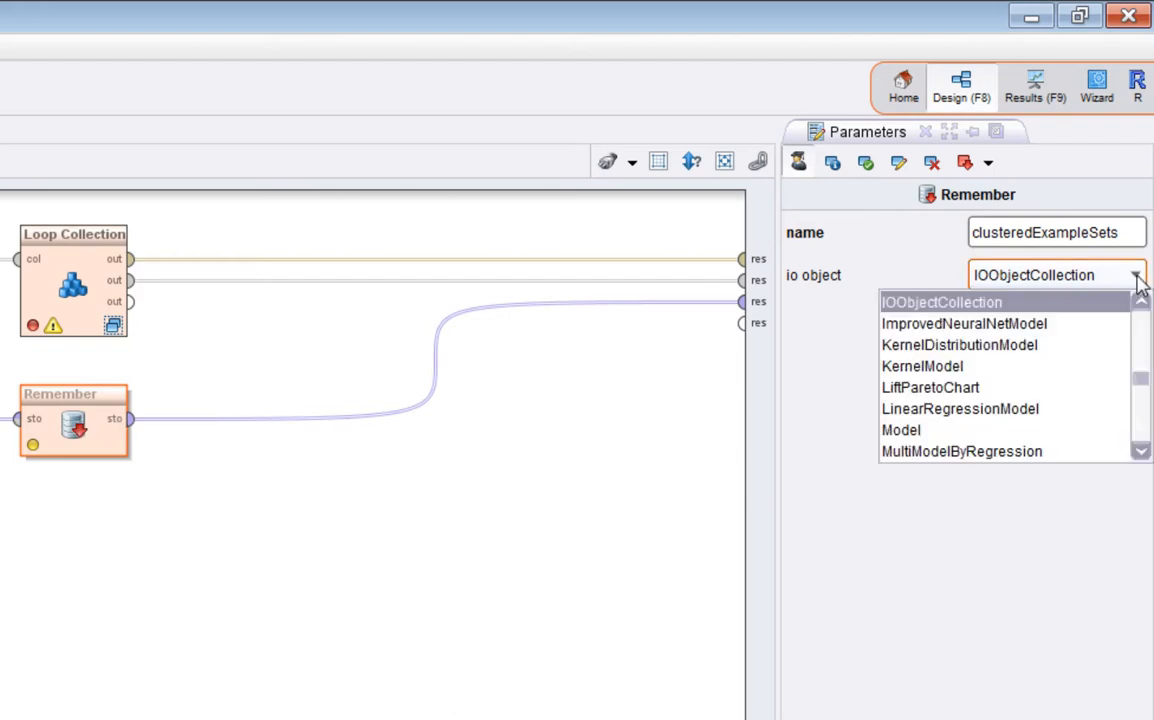
left_click(1140, 300)
left_click(1140, 300)
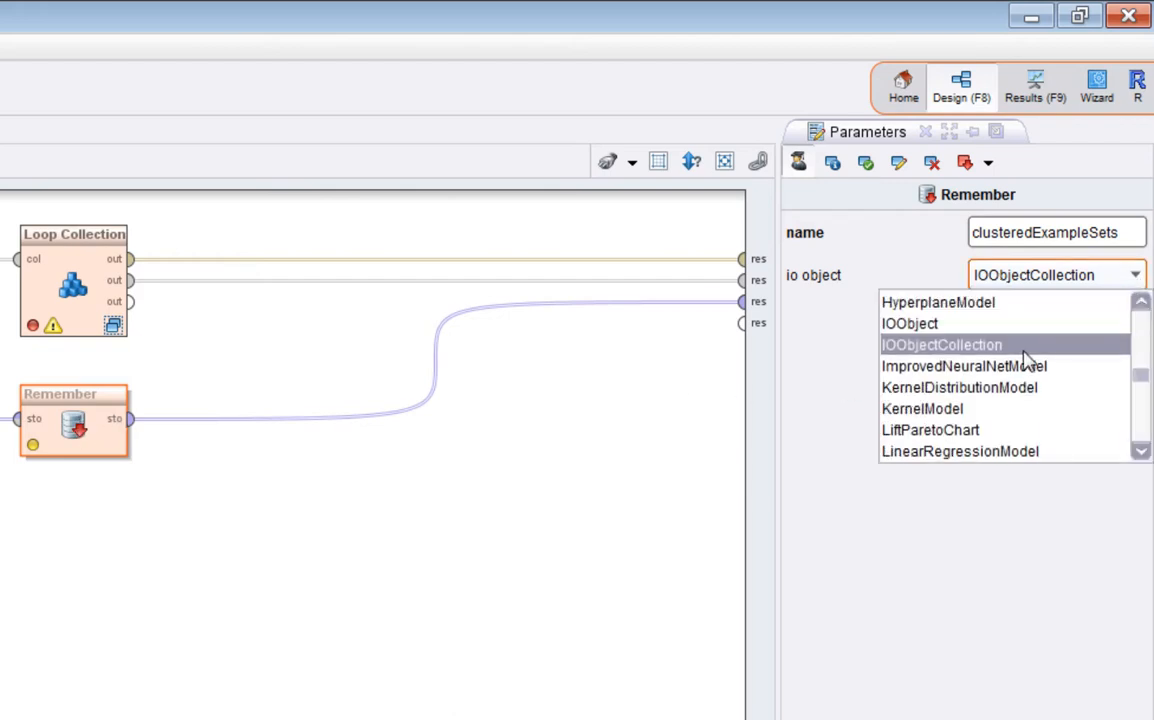
left_click(1025, 347)
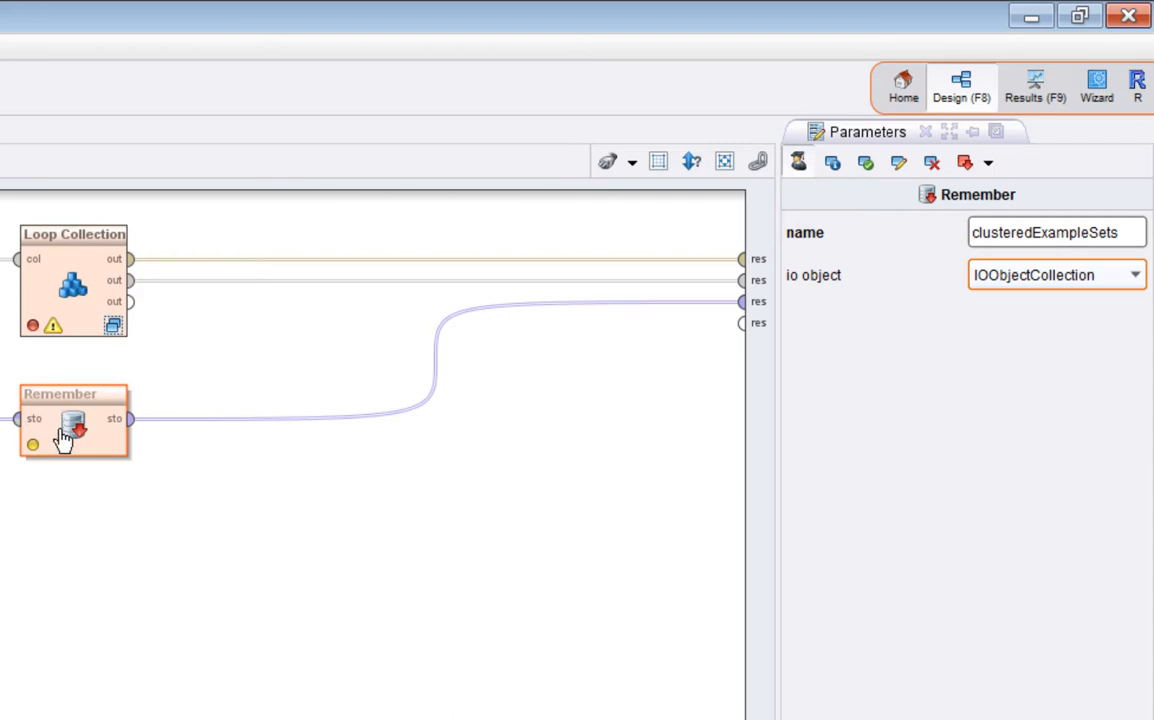
Compare the parameters of Loop Collection and Remember, and open the inner process of Loop Collection.
left_click(88, 297)
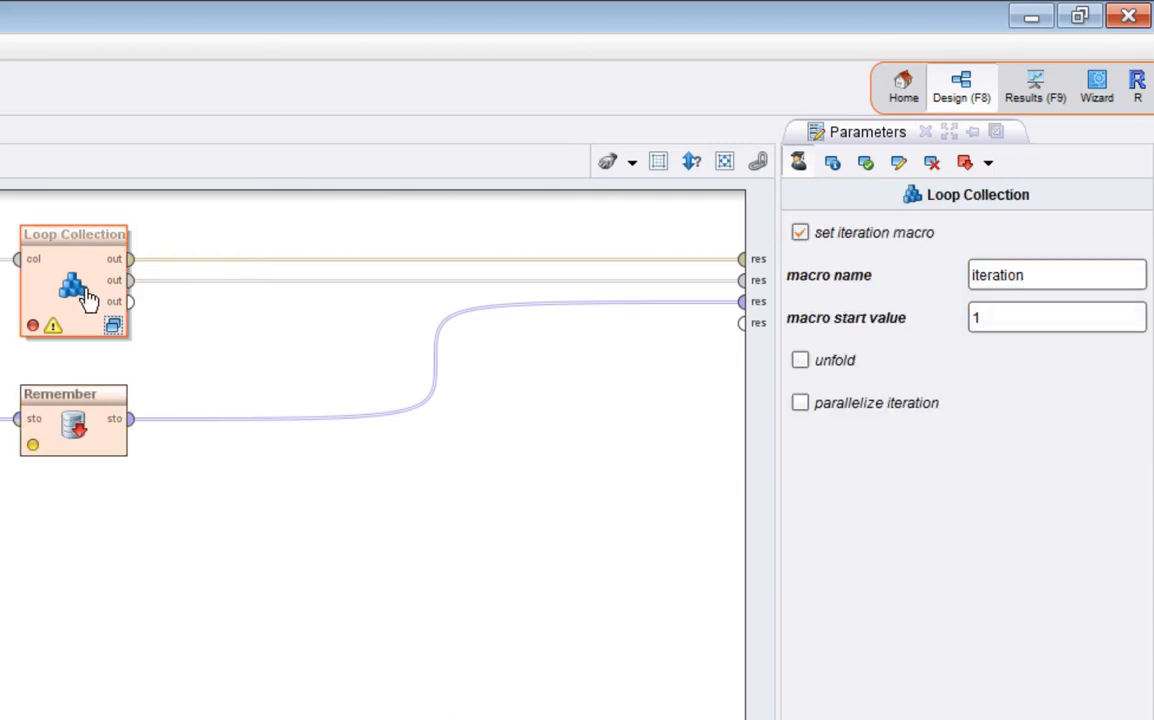
left_click(78, 432)
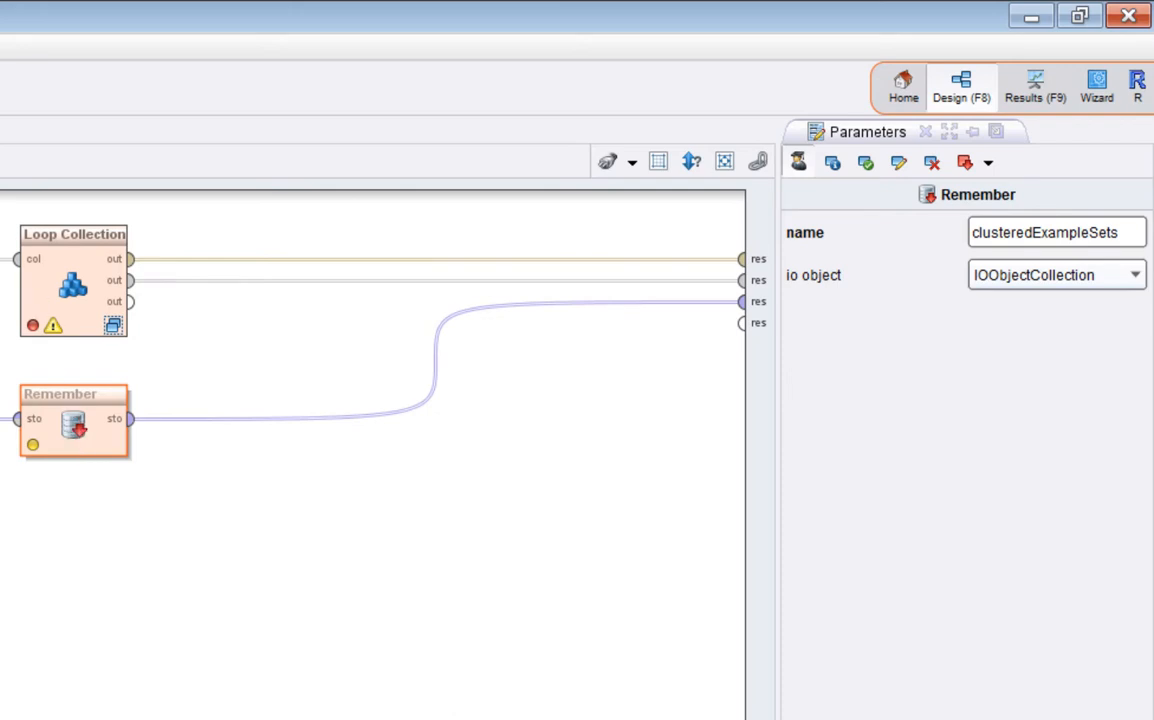
left_click(85, 285)
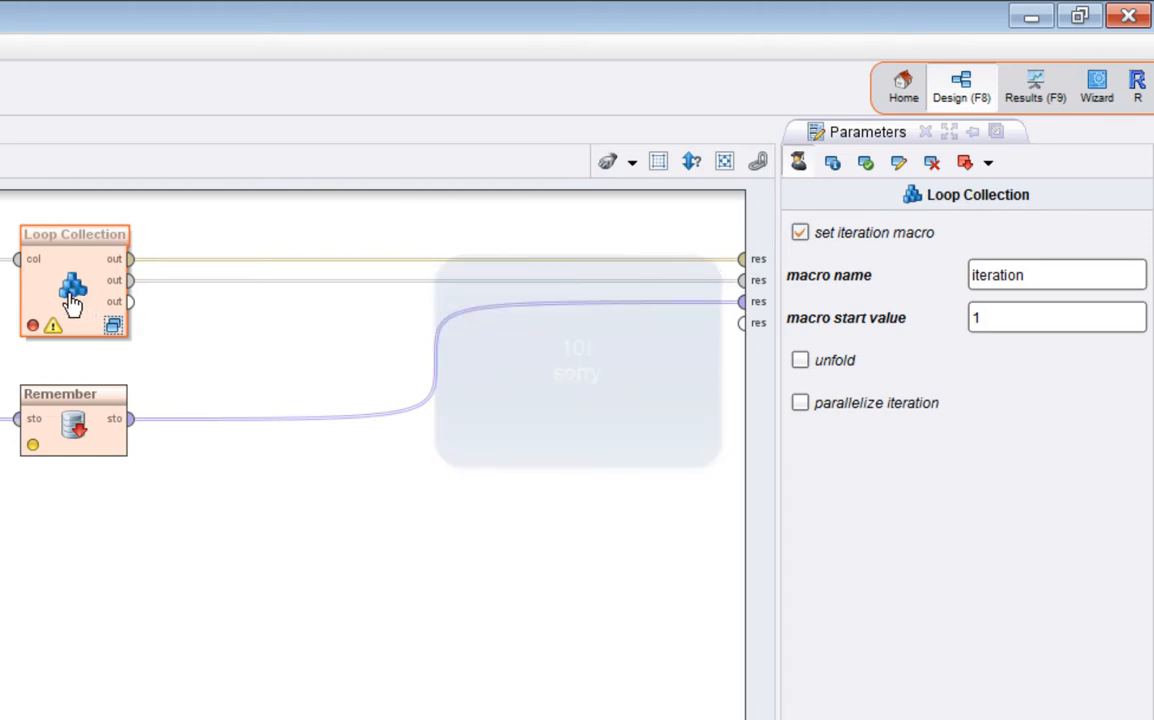
left_click(113, 325)
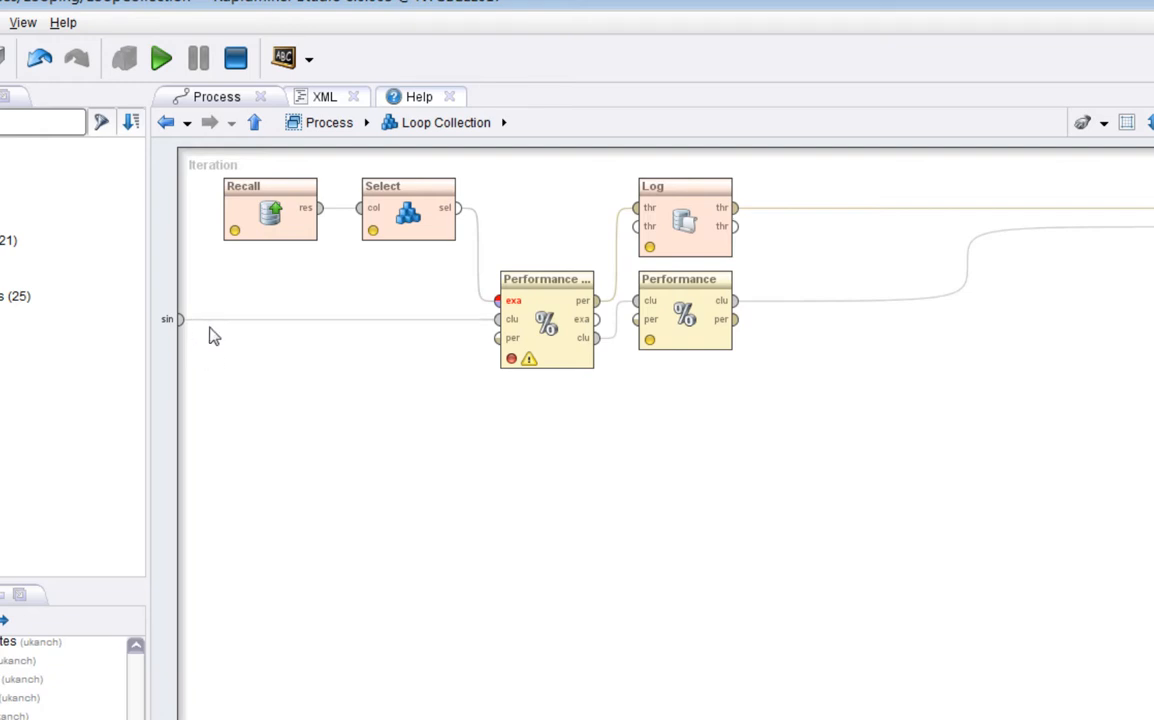
Inspect the parameters of the Performance (2), Recall and Select operators inside Loop Collection.
left_click(546, 323)
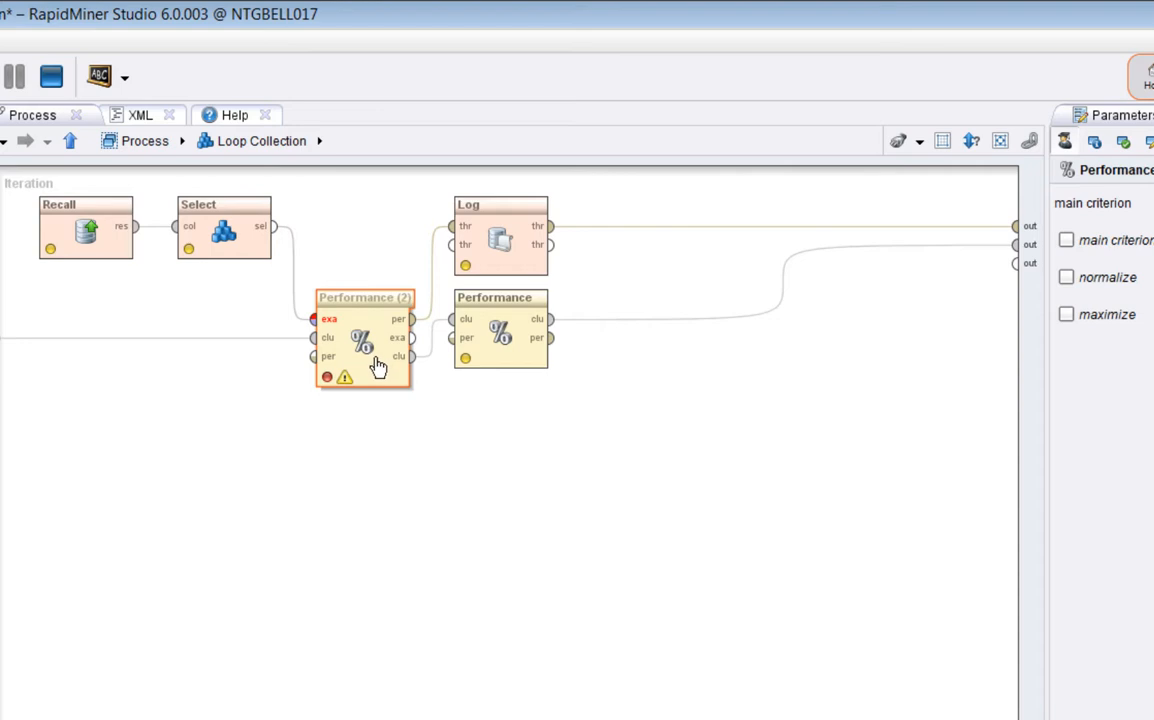
left_click(88, 242)
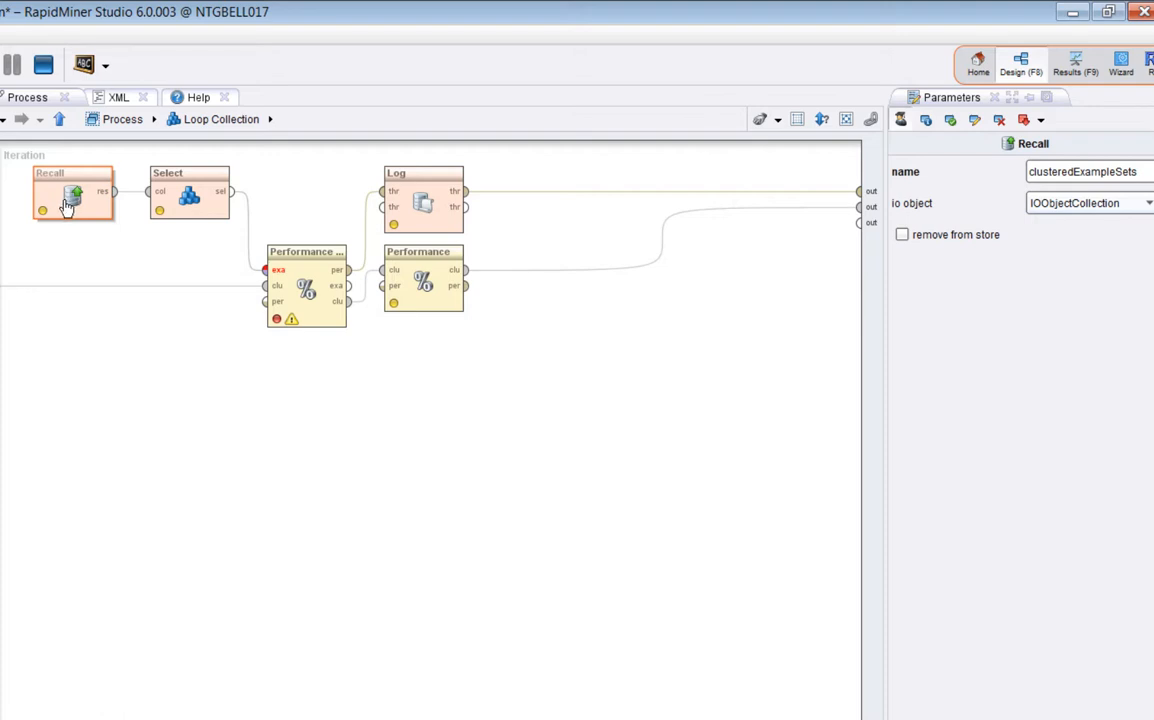
left_click(197, 198)
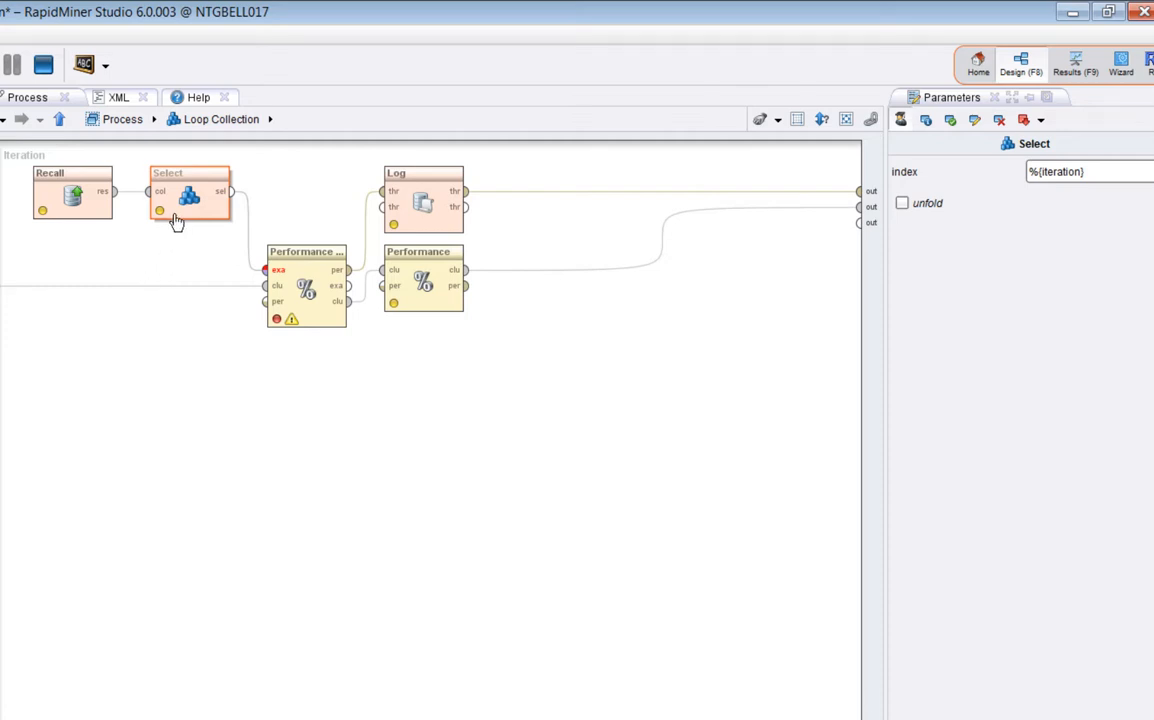
Review the main criterion options of Performance (2), keeping Avg. within centroid distance, and check the Cluster Count Performance operator.
left_click(305, 291)
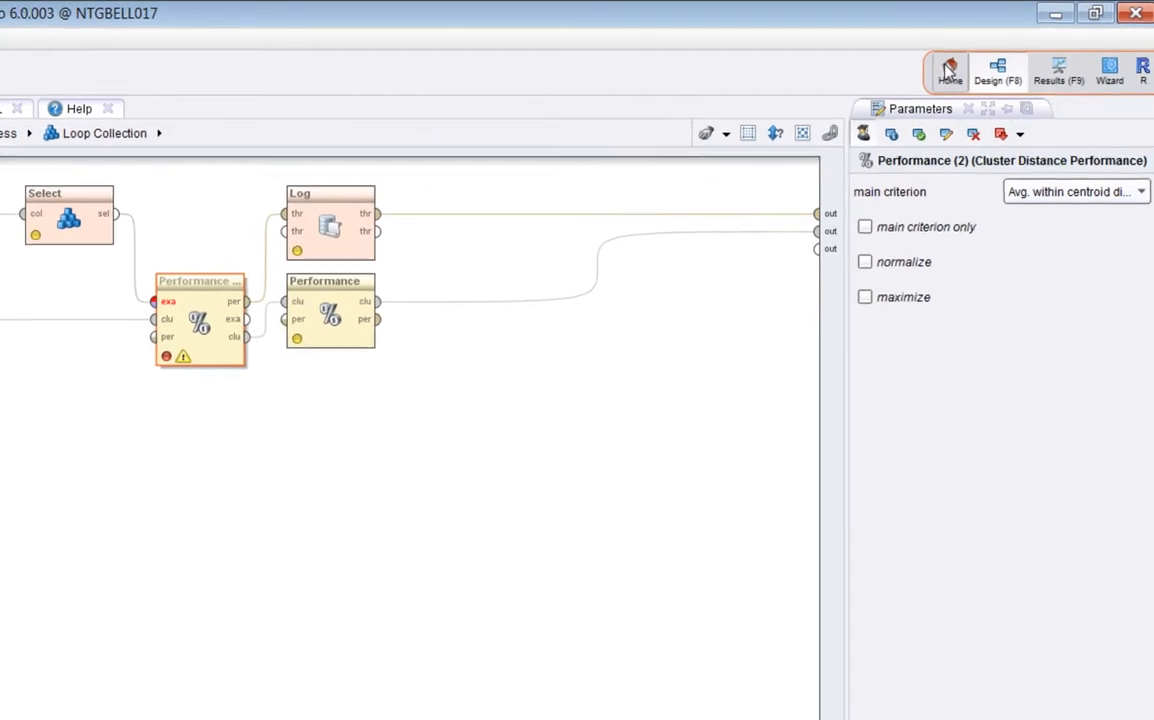
left_click(1138, 201)
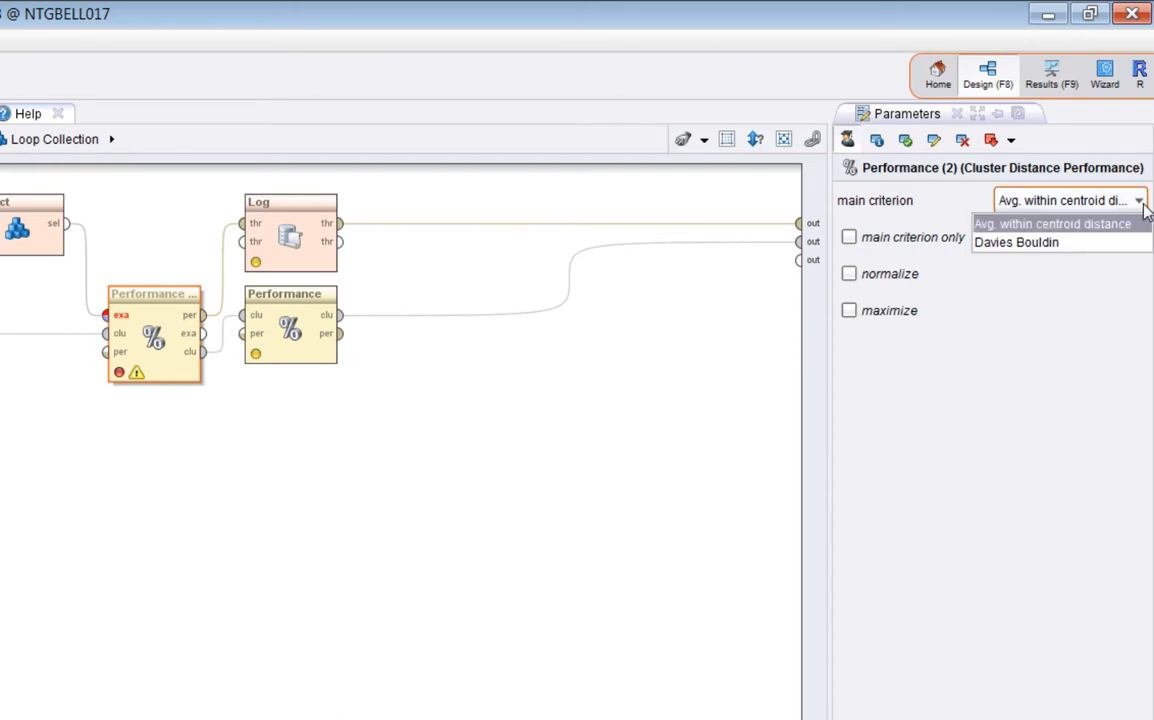
left_click(1054, 226)
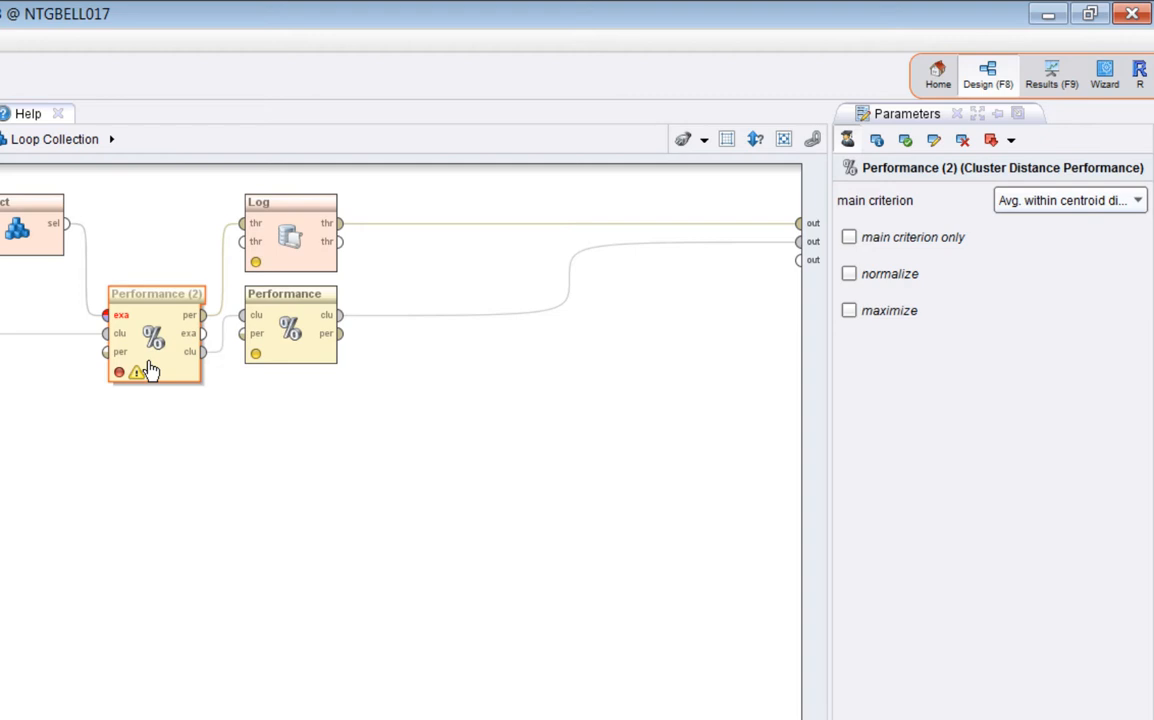
left_click(287, 327)
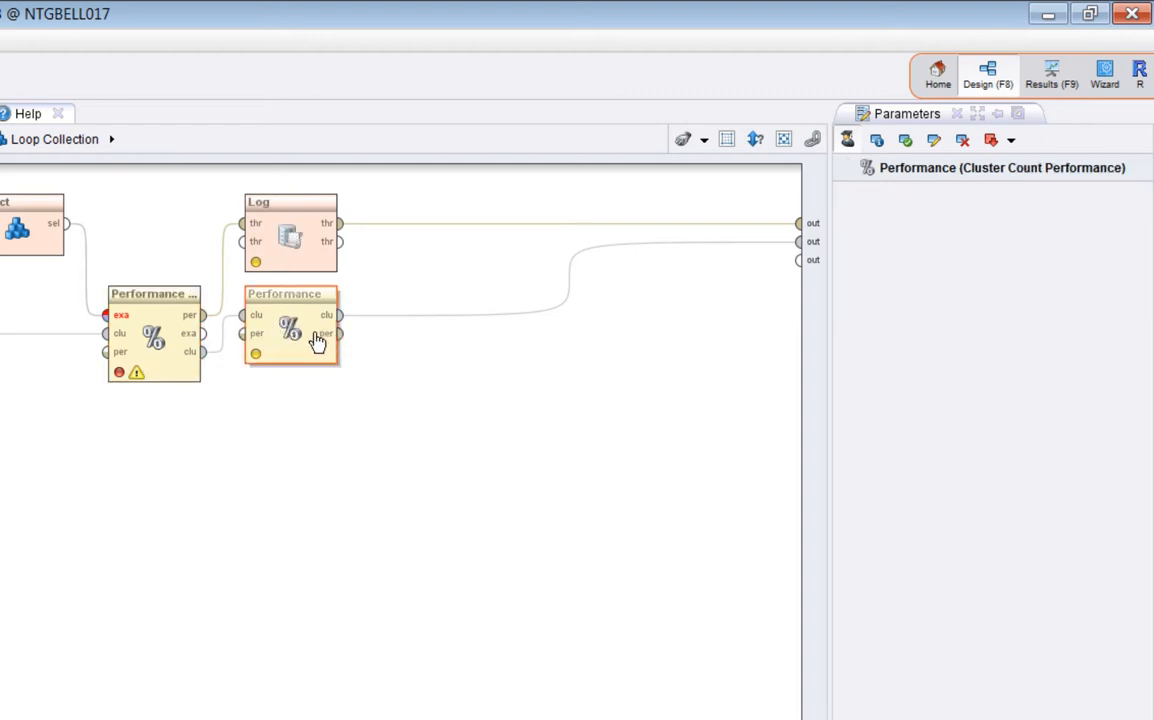
Examine the Log operator's list of logged values, narrowing the column name column so the value entries are readable.
left_click(288, 241)
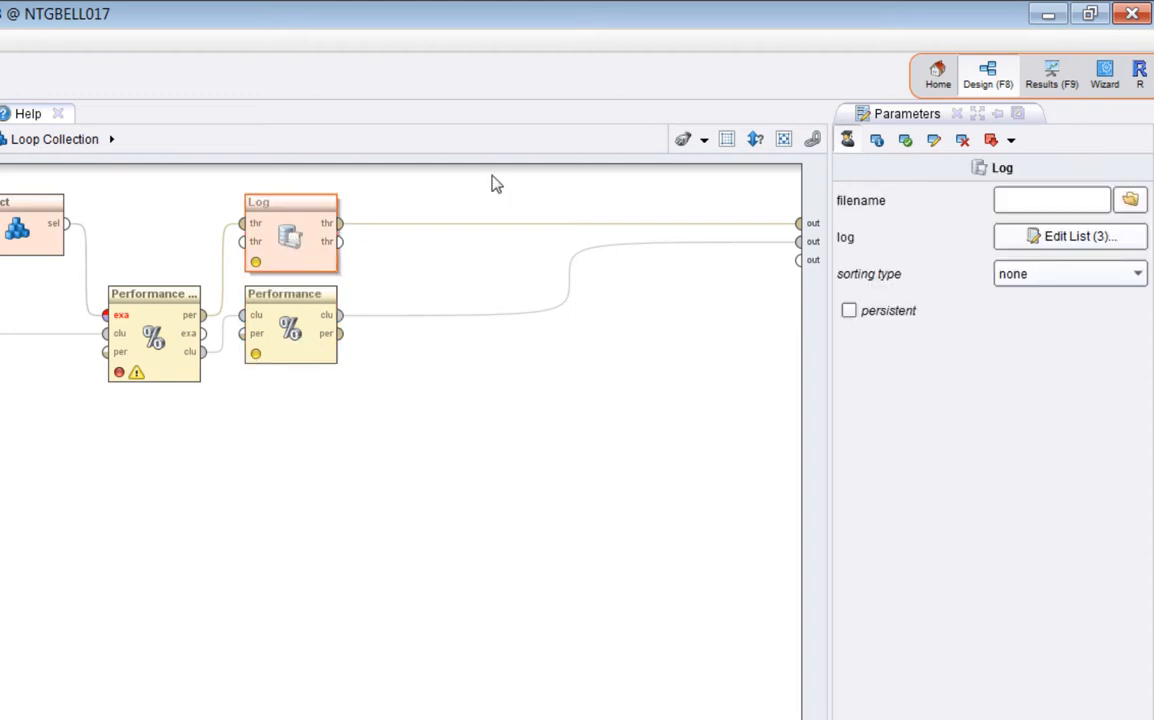
left_click(1054, 250)
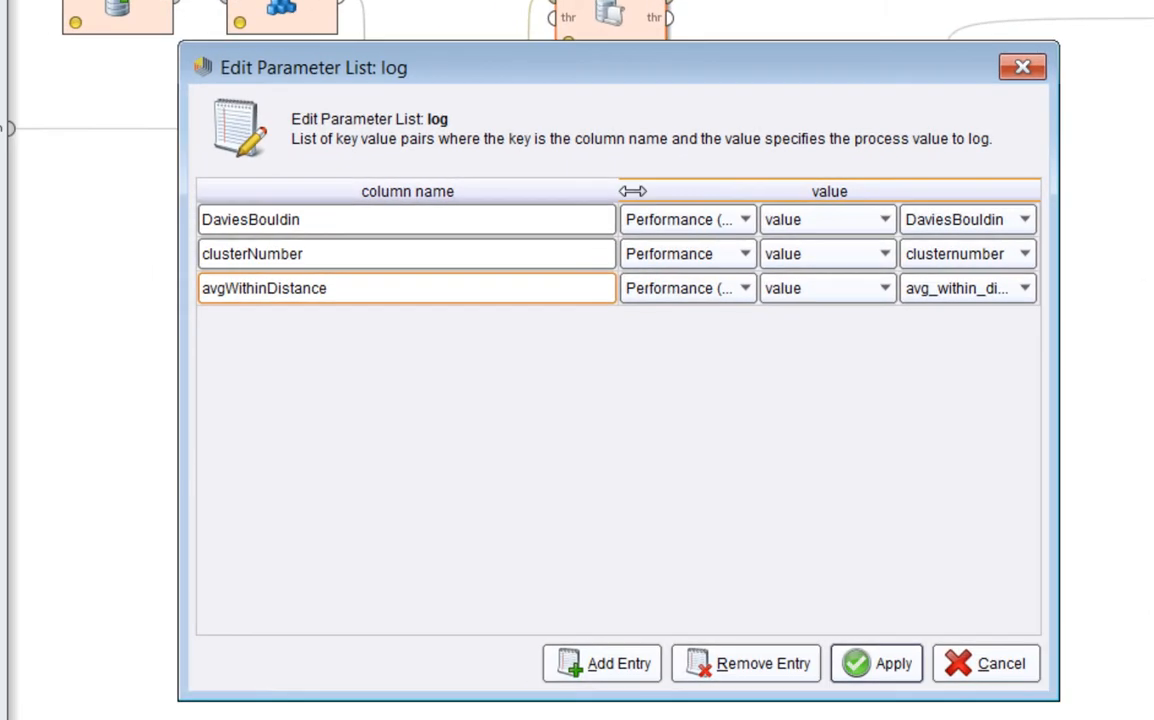
left_click_drag(632, 191, 418, 193)
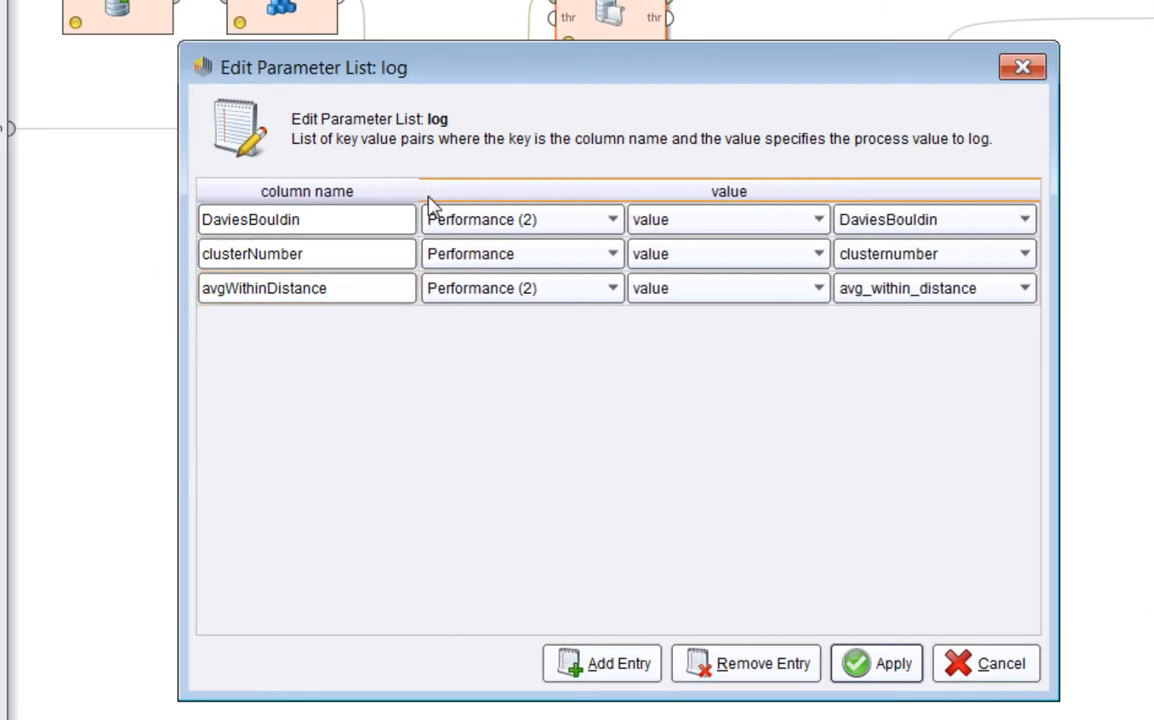
left_click_drag(554, 62, 593, 243)
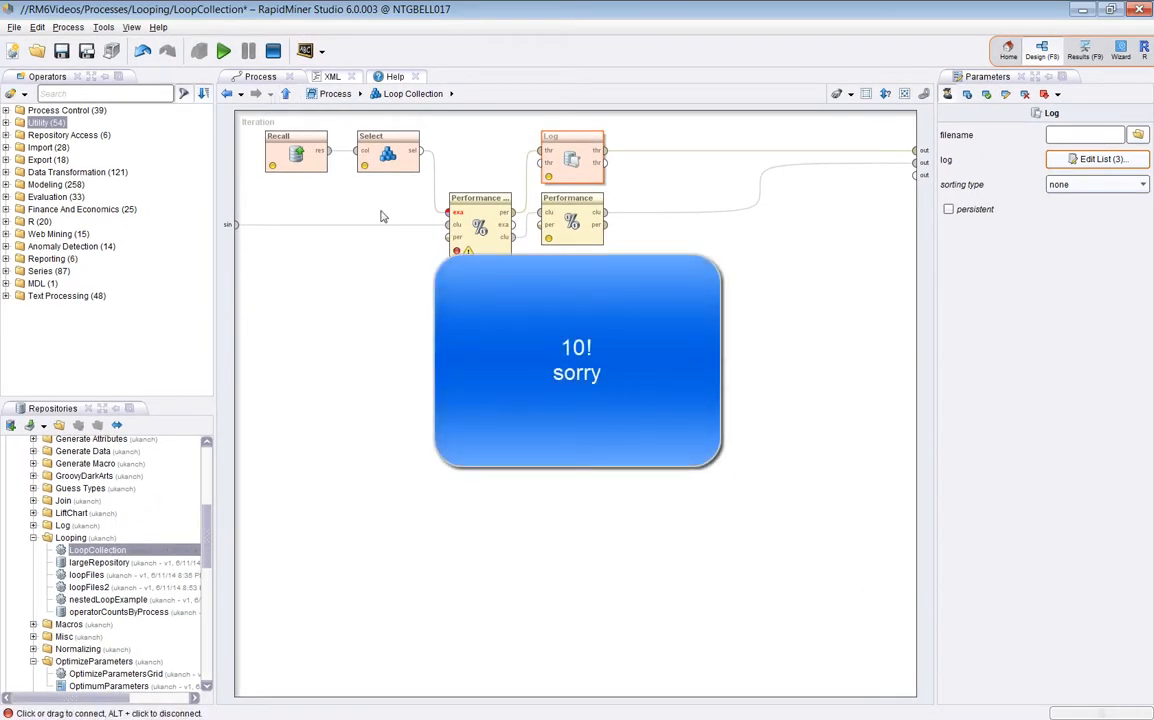
Return to the main process, review the Loop Collection and Remember operators, and reopen the inner process of Loop Collection.
left_click(286, 94)
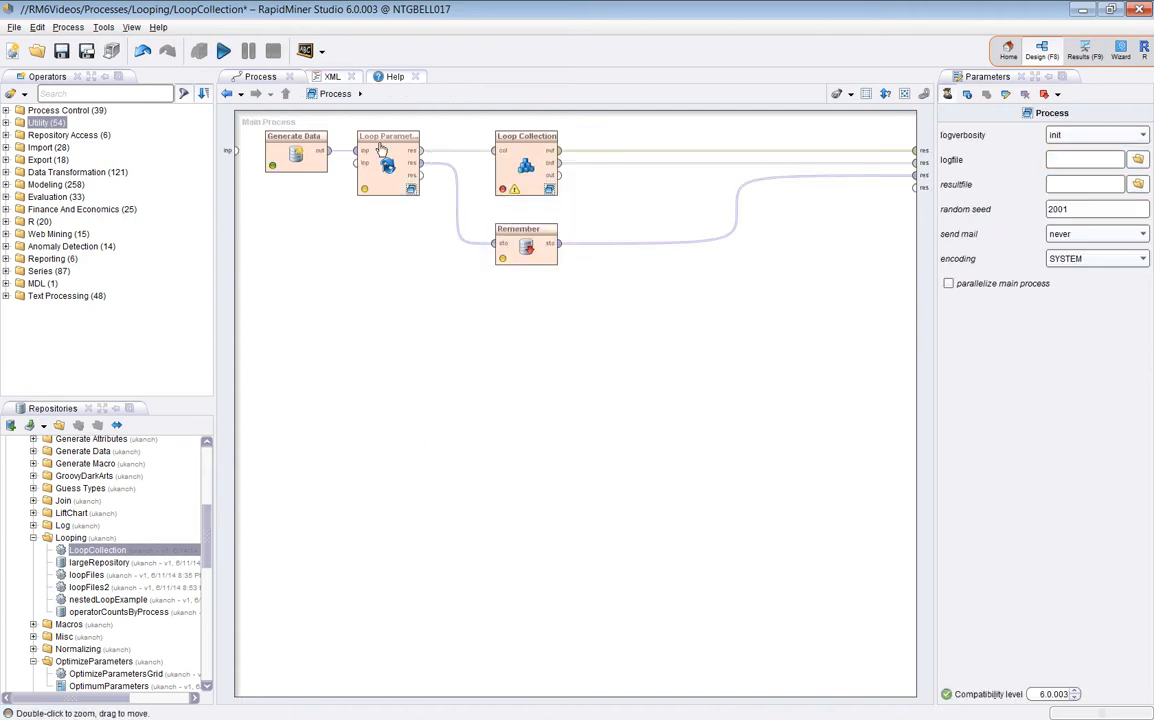
left_click(524, 163)
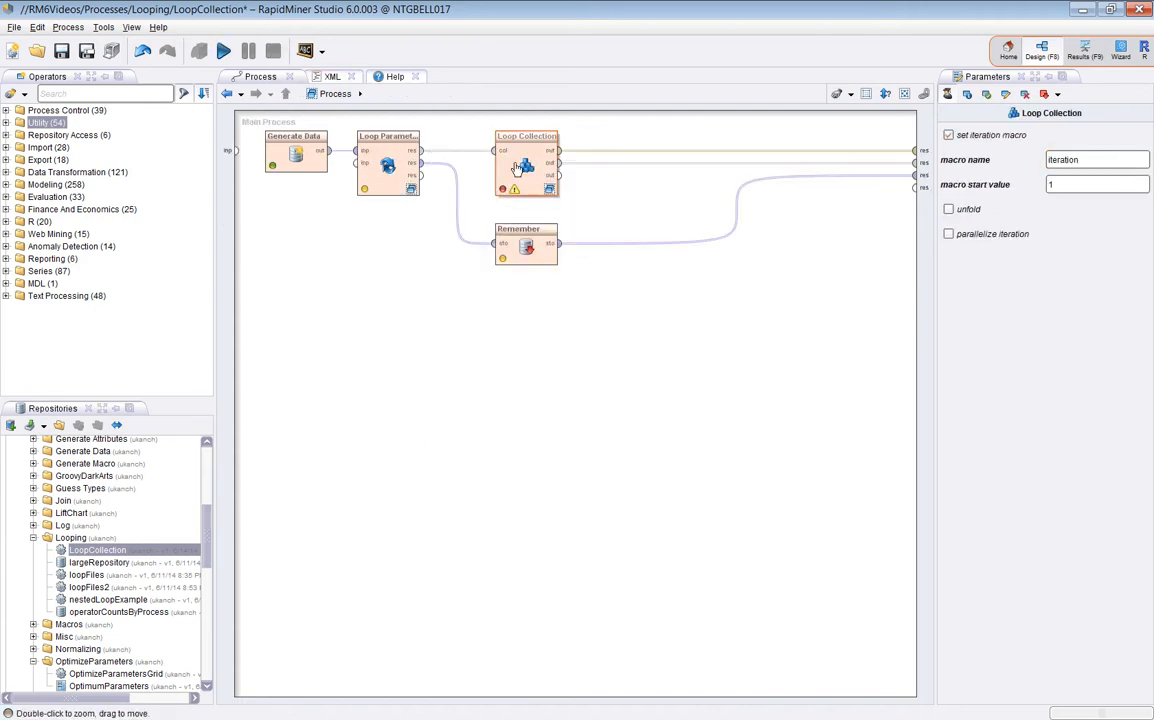
left_click(548, 255)
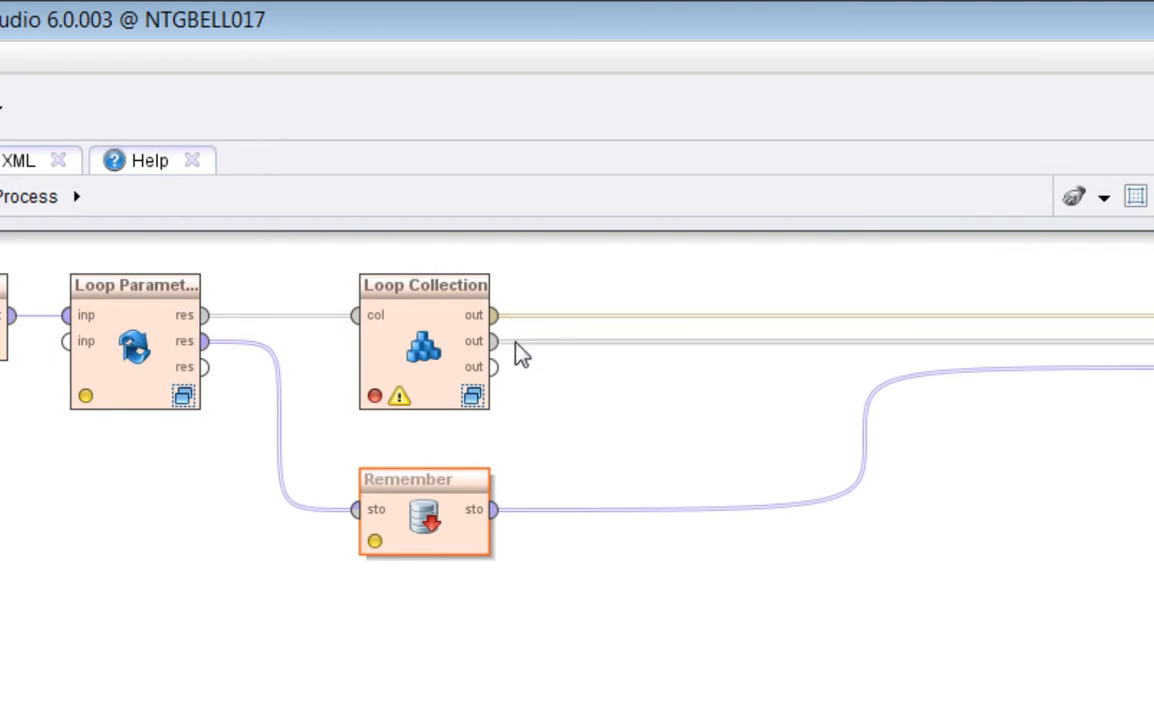
double_click(472, 394)
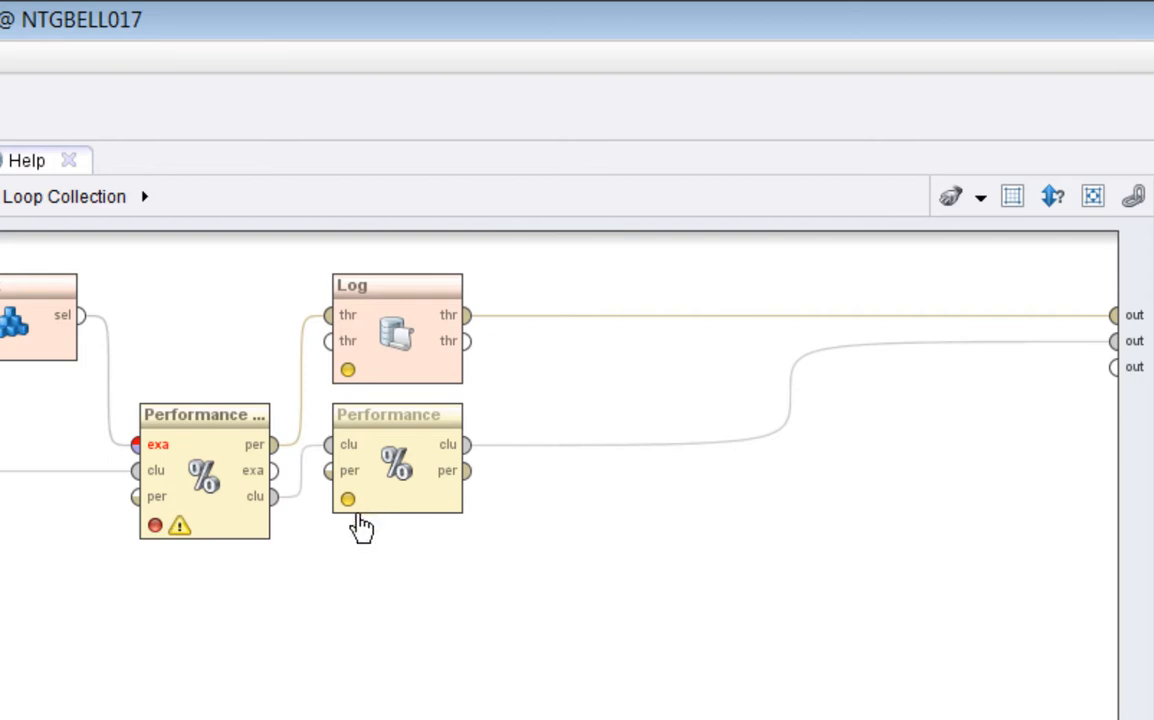
Run the process and show the log results as a table with the clusterNumber and avgWithinDistance columns widened.
left_click(1, 196)
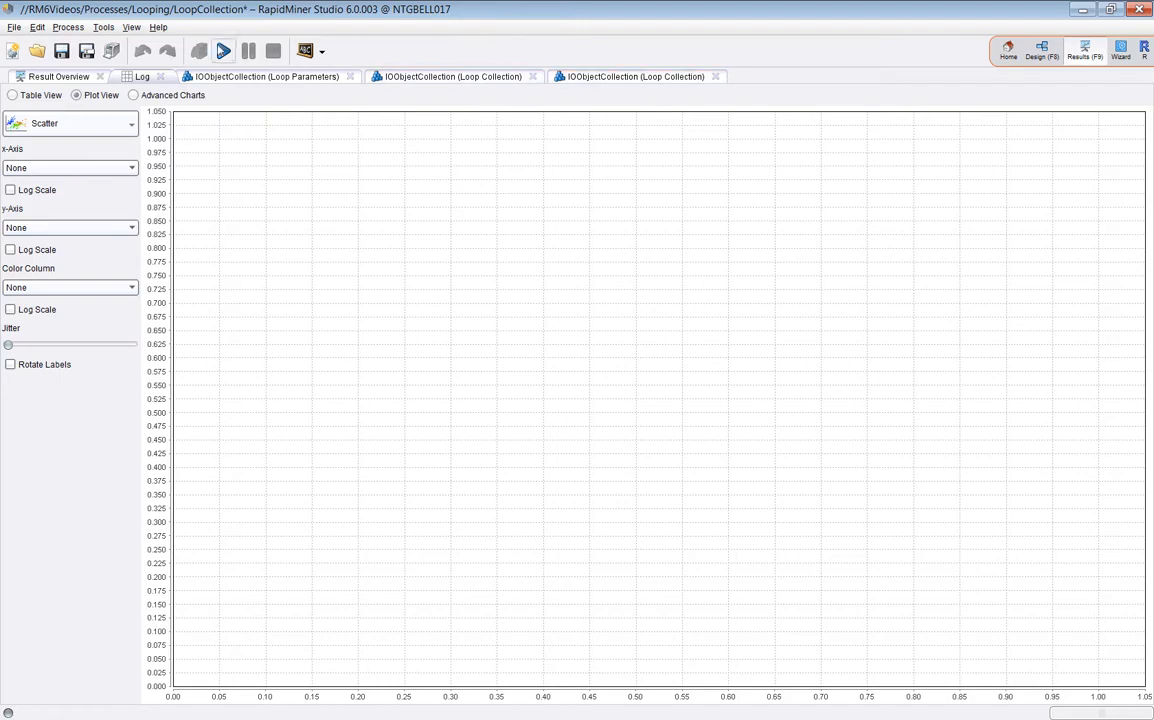
left_click(37, 96)
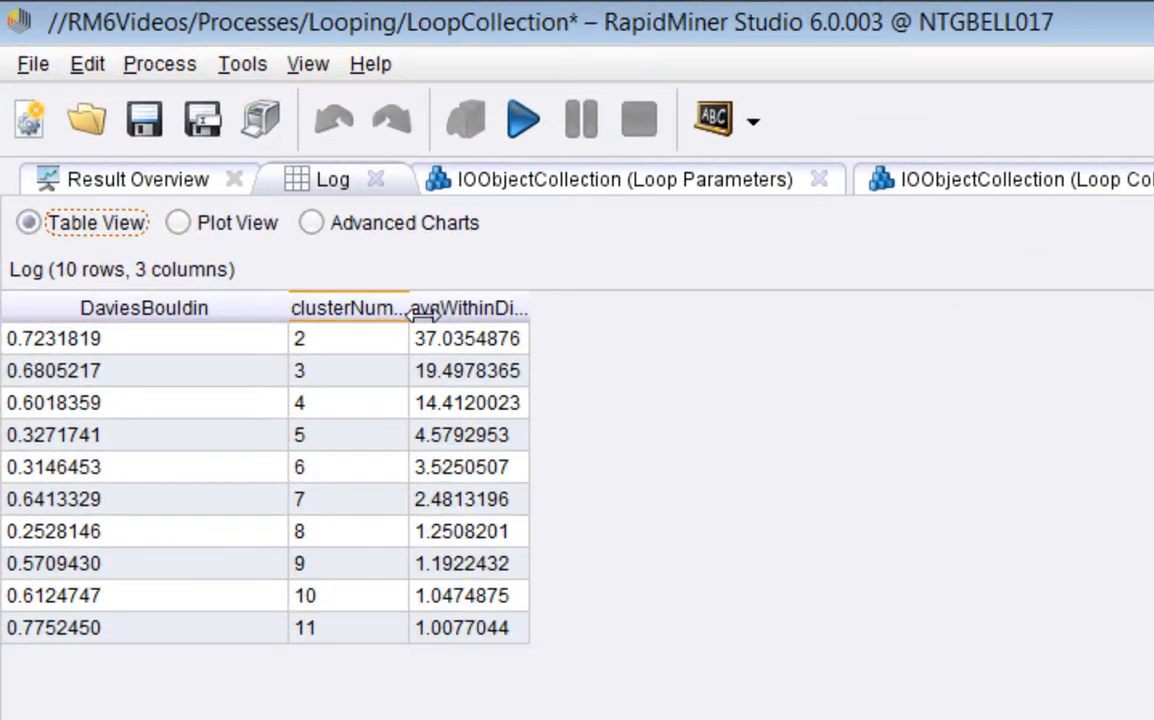
left_click_drag(409, 310, 590, 328)
left_click_drag(711, 310, 976, 310)
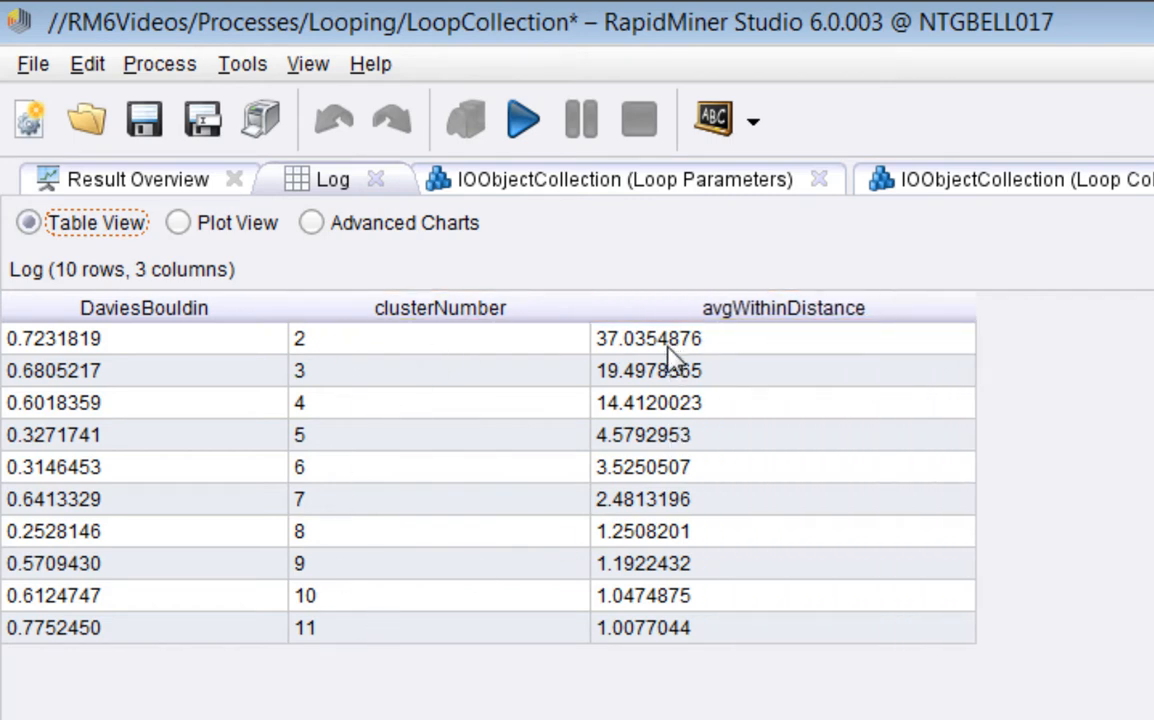
Plot the log as a scatter chart with clusterNumber on the x-axis and DaviesBouldin on the y-axis.
left_click(205, 223)
left_click(112, 398)
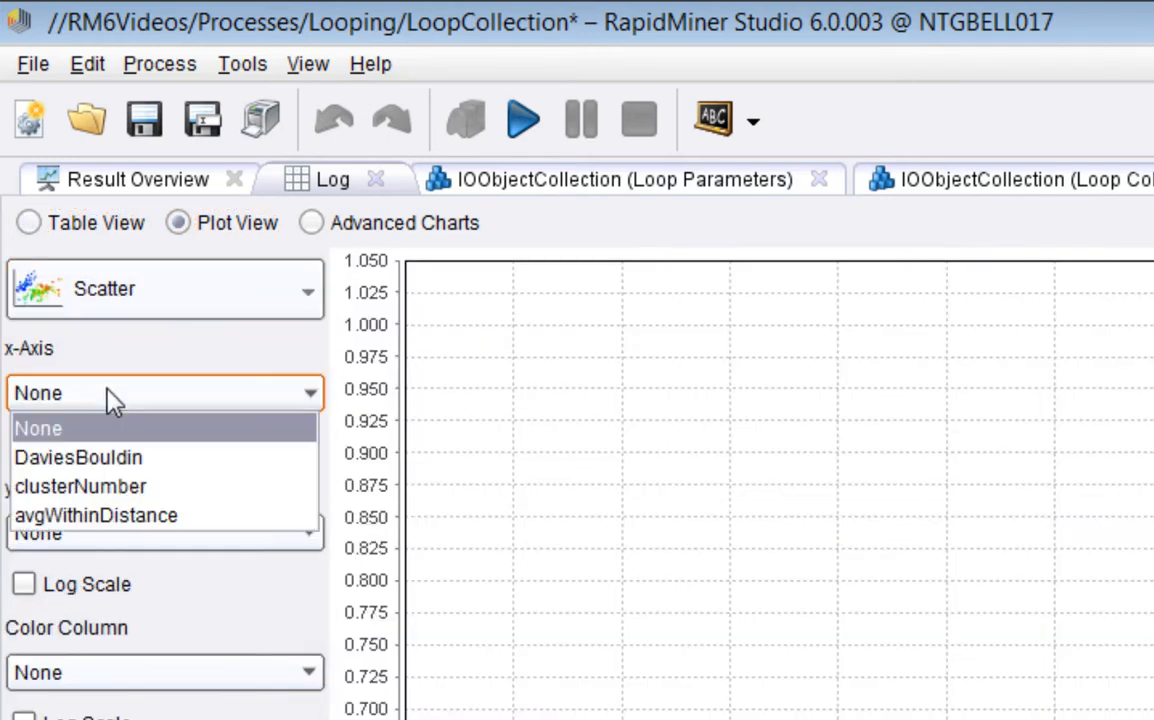
left_click(122, 487)
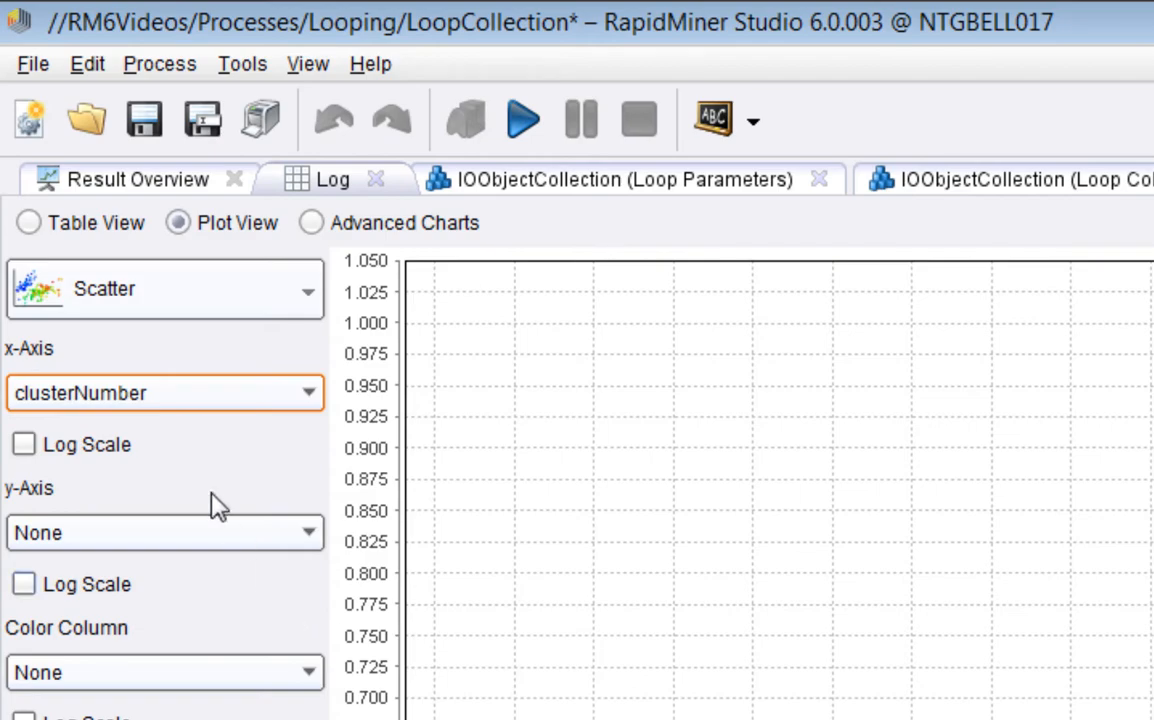
left_click(185, 530)
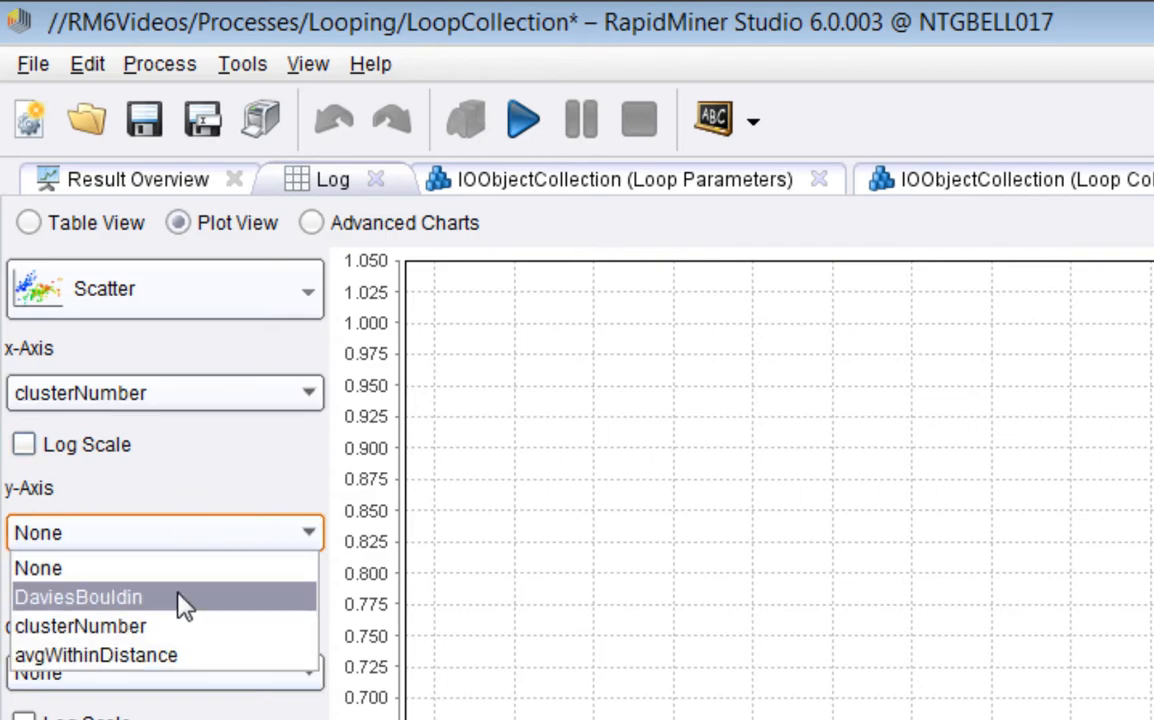
left_click(178, 596)
right_click(616, 639)
mouse_move(470, 510)
left_click(556, 512)
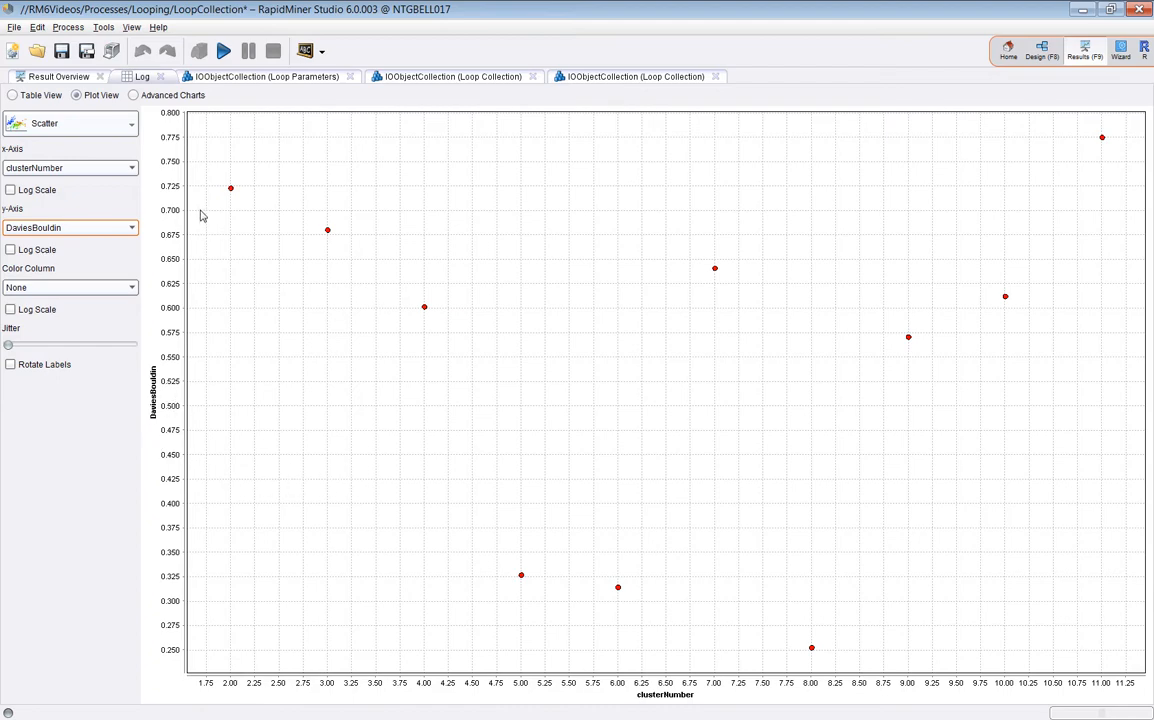
Change the log plot to a Series chart with clusterNumber as the index dimension and DaviesBouldin as the plotted series.
left_click(126, 133)
left_click(126, 133)
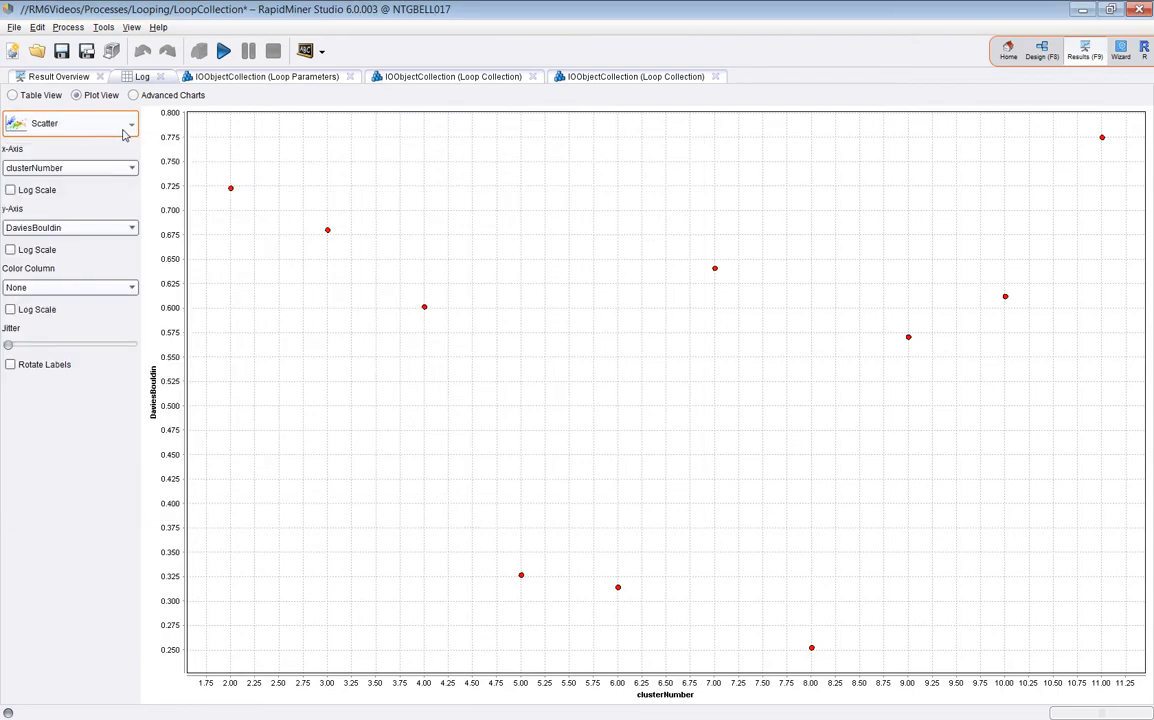
left_click(126, 133)
left_click(46, 240)
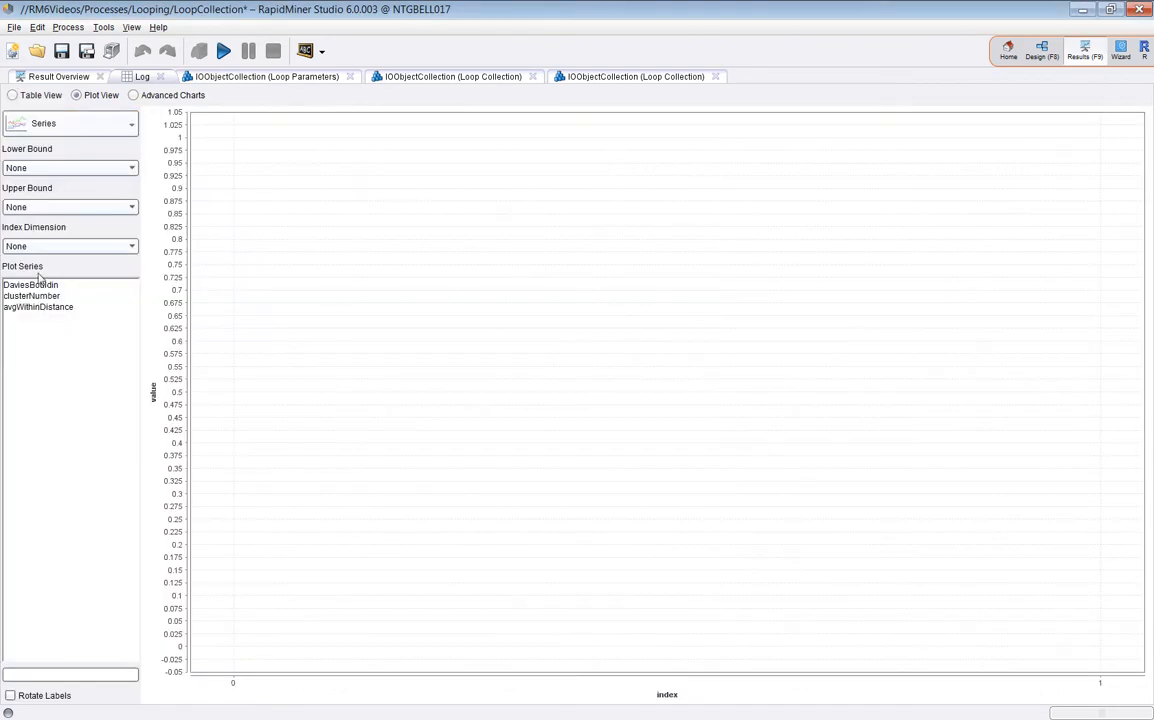
left_click(49, 244)
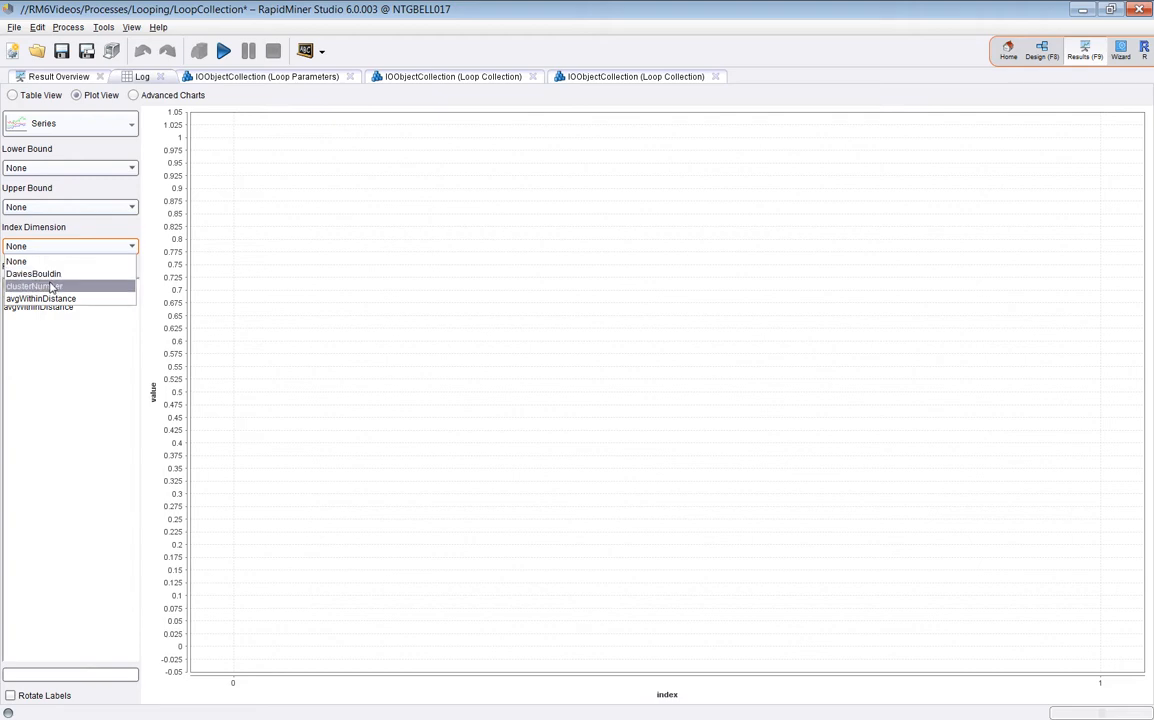
left_click(48, 287)
left_click(30, 285)
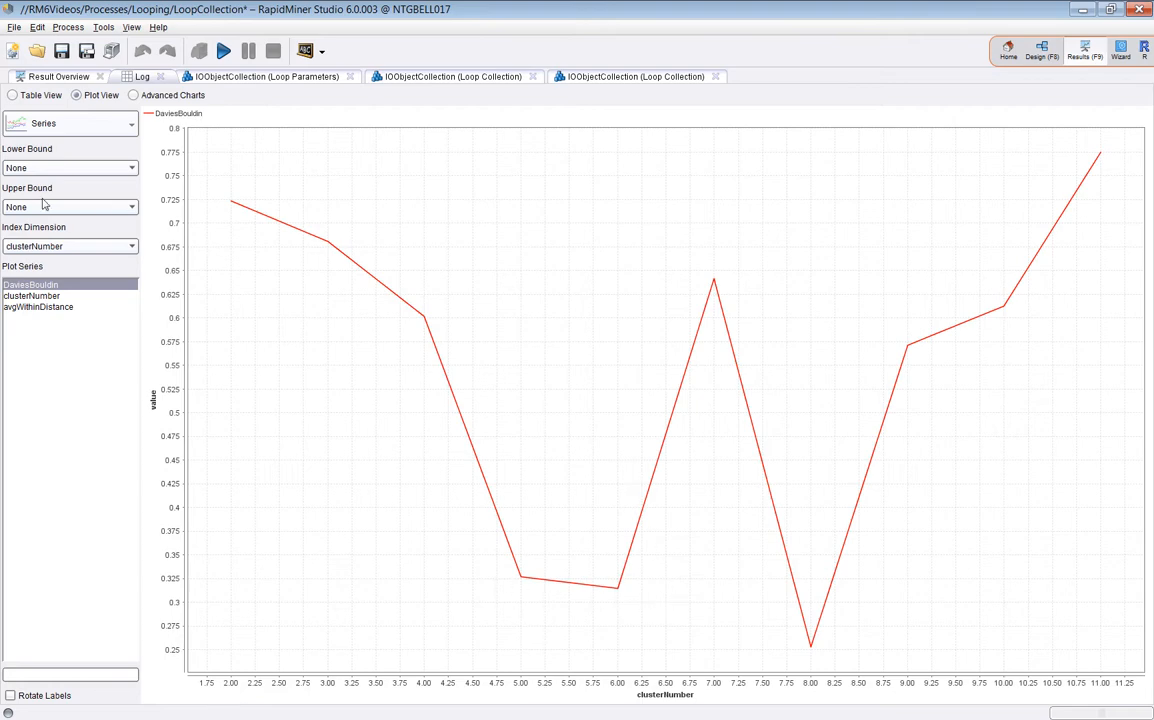
Plot avgWithinDistance against clusterNumber, try it together with DaviesBouldin, and keep avgWithinDistance as the only plotted series.
left_click(55, 308)
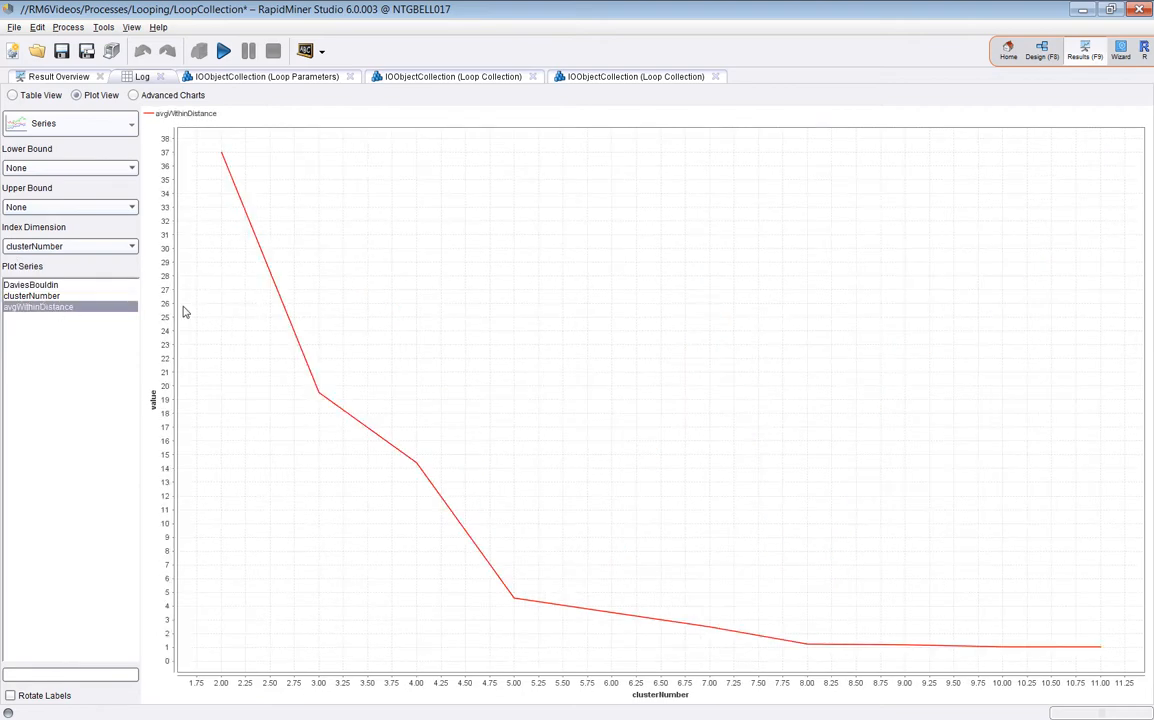
left_click(55, 285, "ctrl")
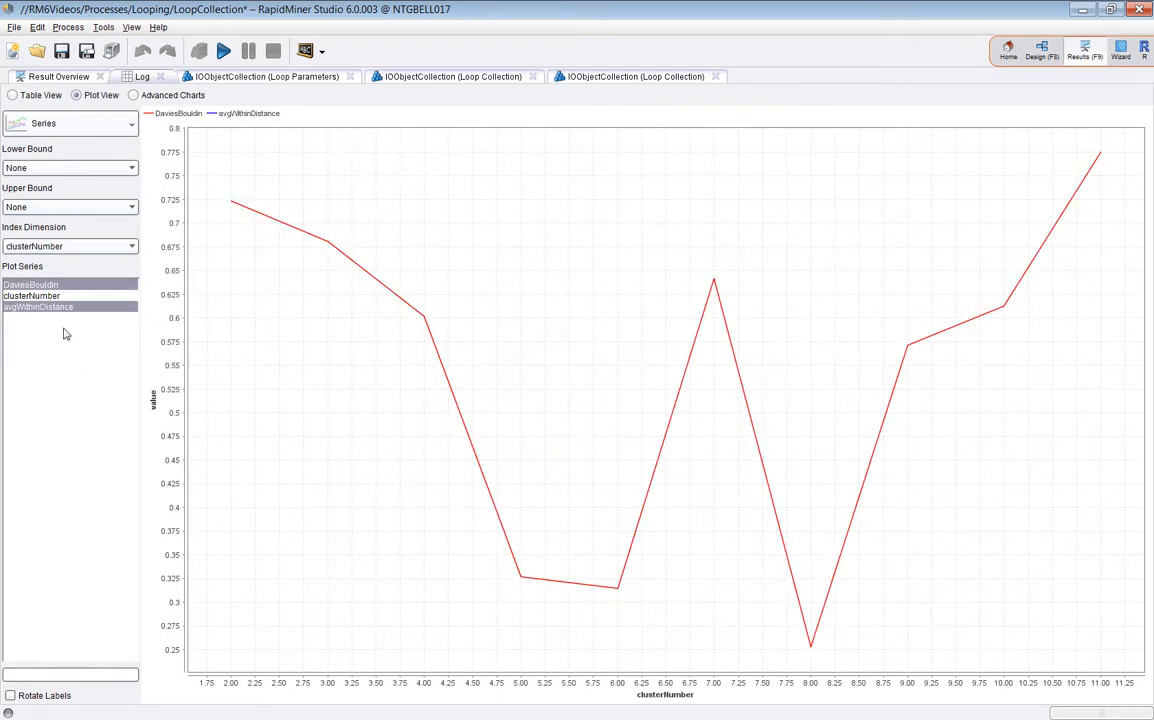
left_click(61, 309)
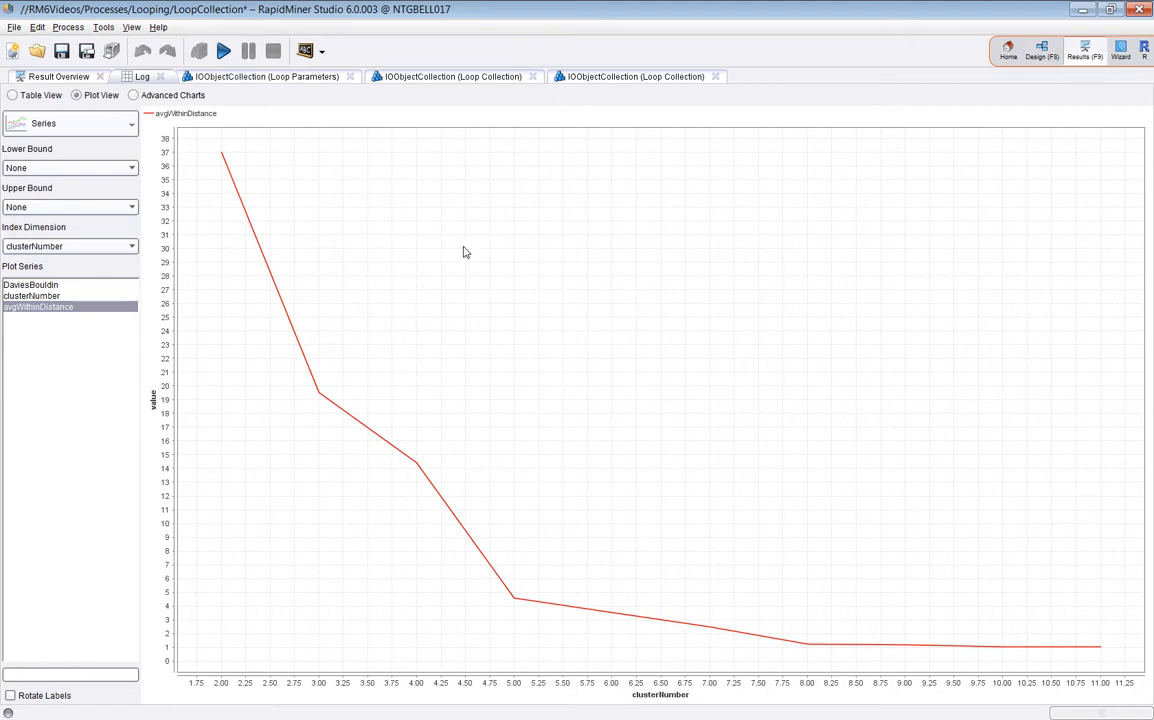
Open the Loop Collection results holding the performance vectors and examine each criterion of the first vector, including Davies Bouldin.
left_click(657, 81)
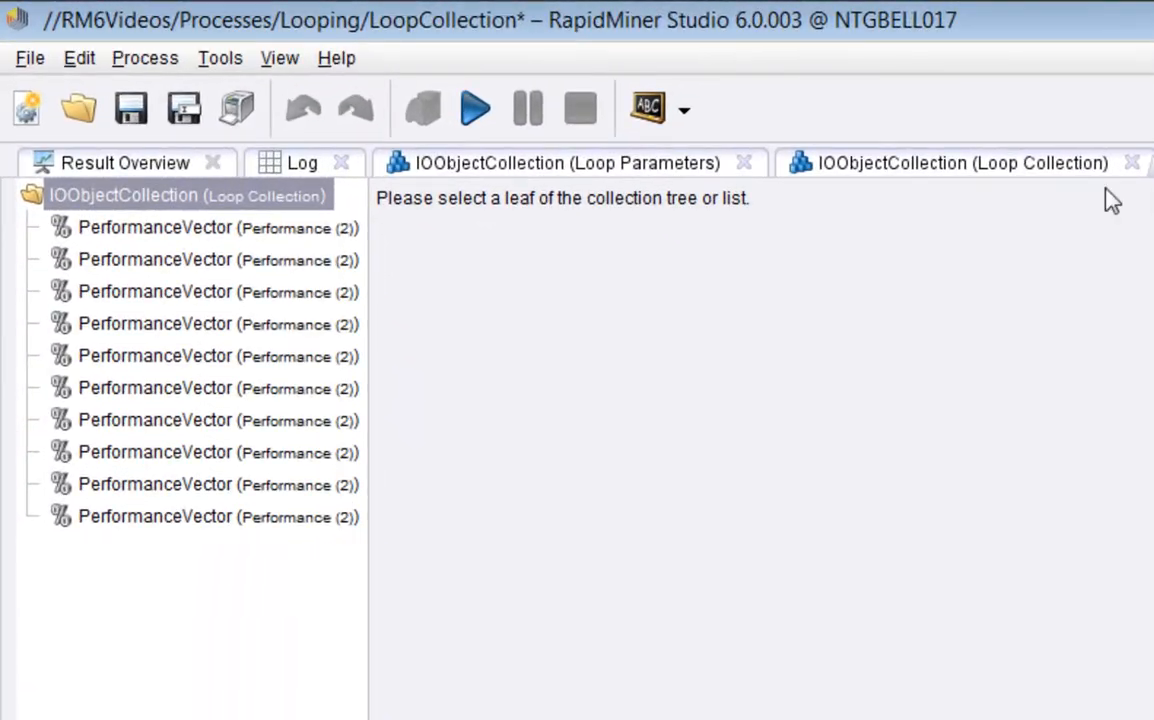
left_click(158, 227)
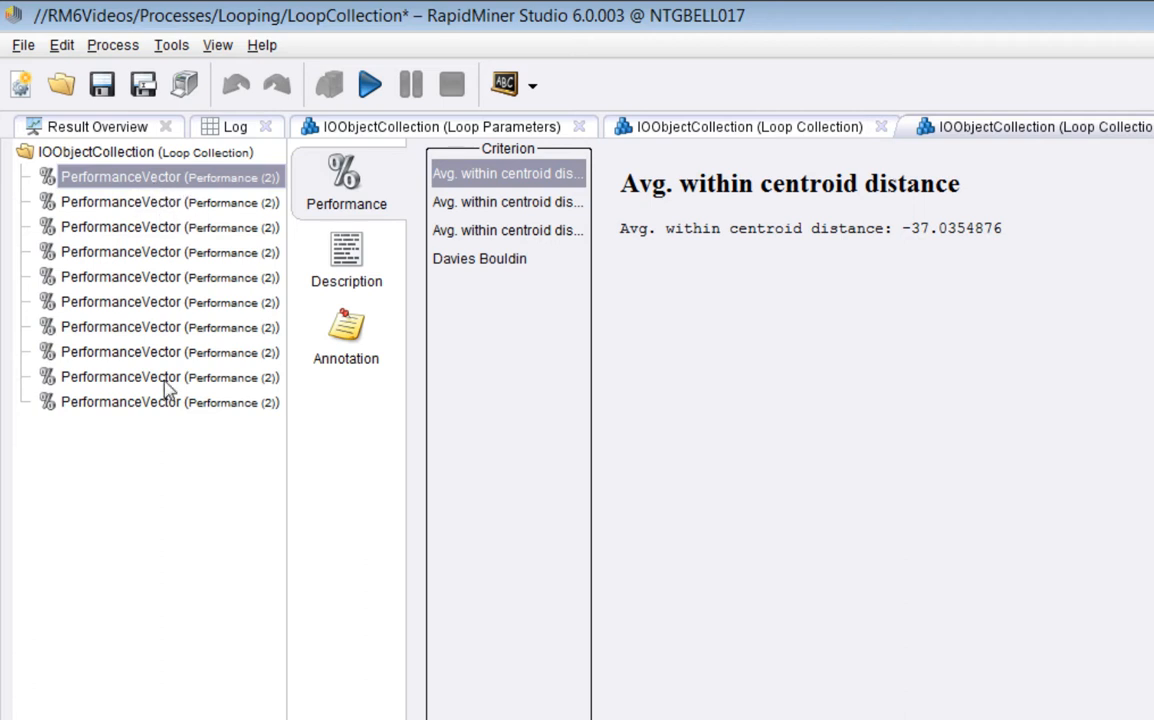
left_click(479, 202)
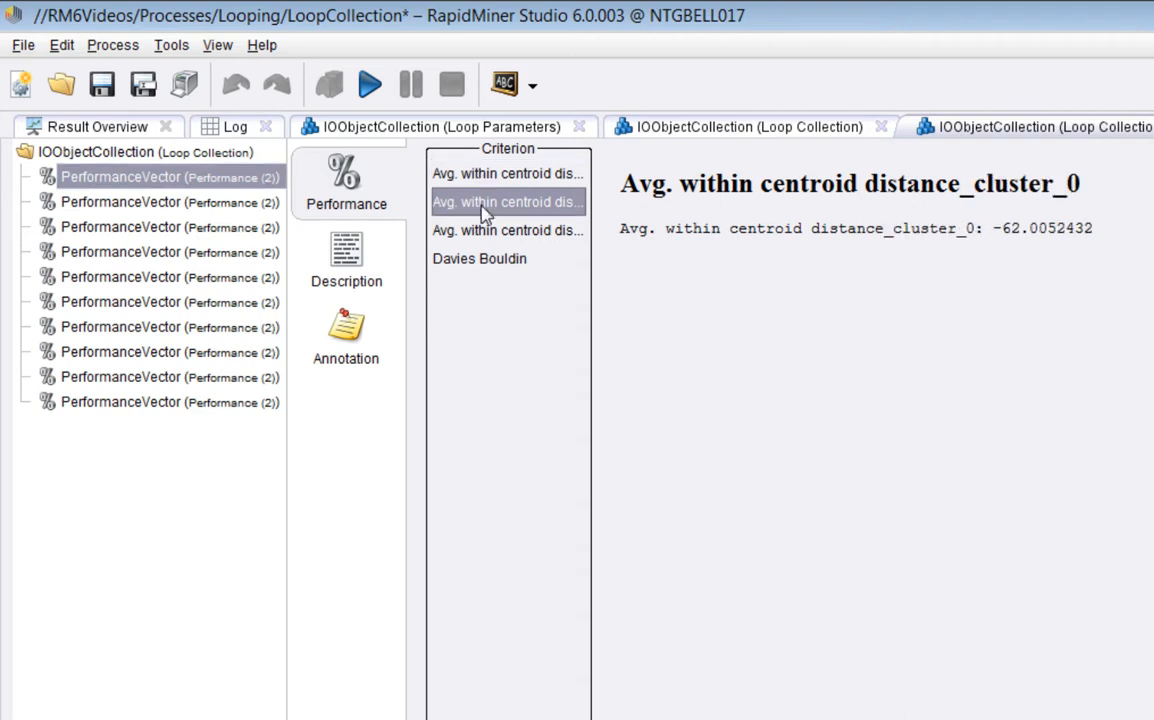
left_click(481, 230)
left_click(482, 262)
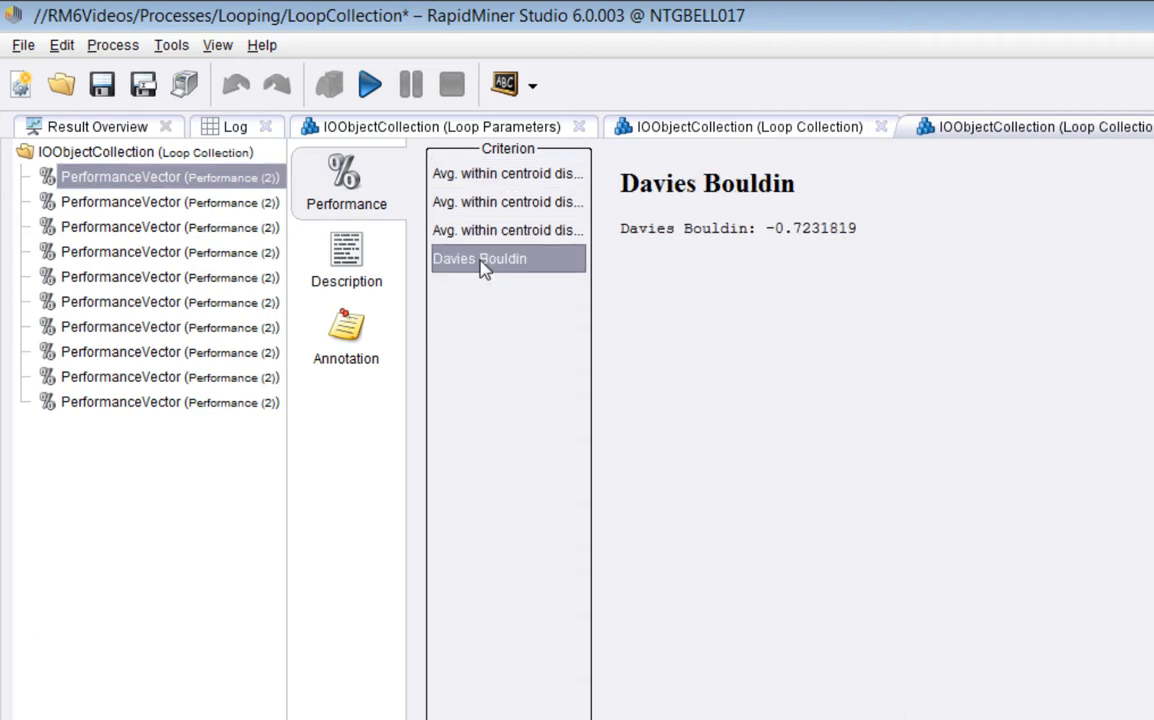
left_click(479, 175)
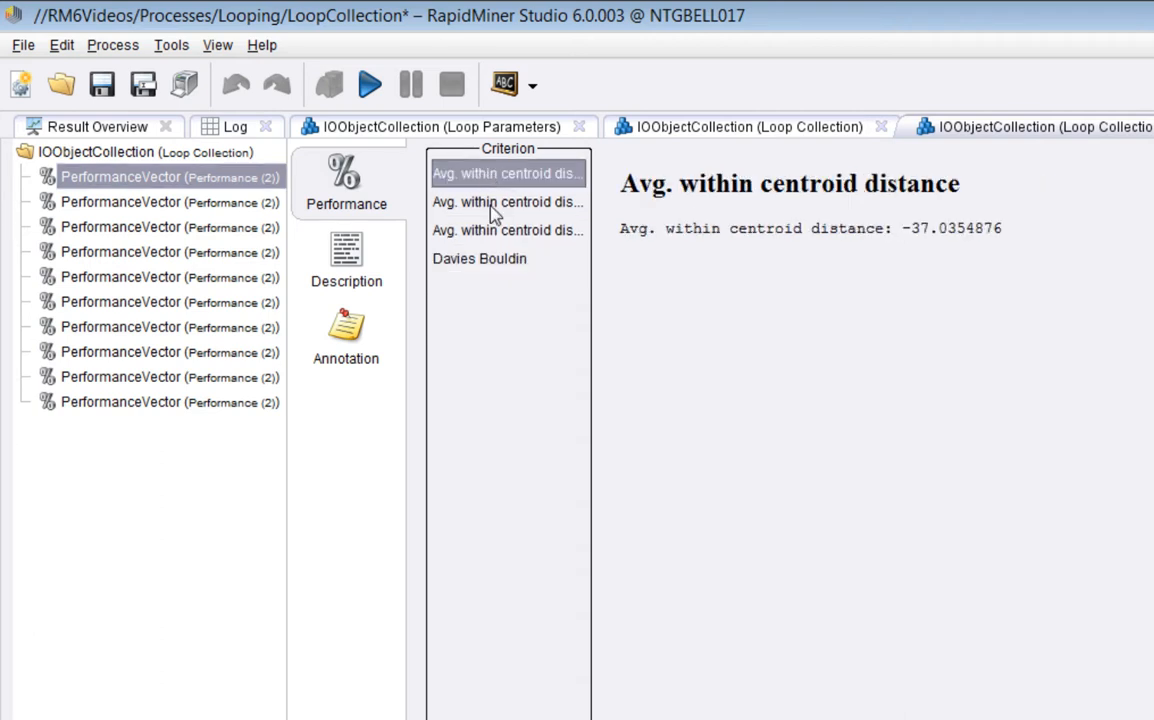
left_click(494, 238)
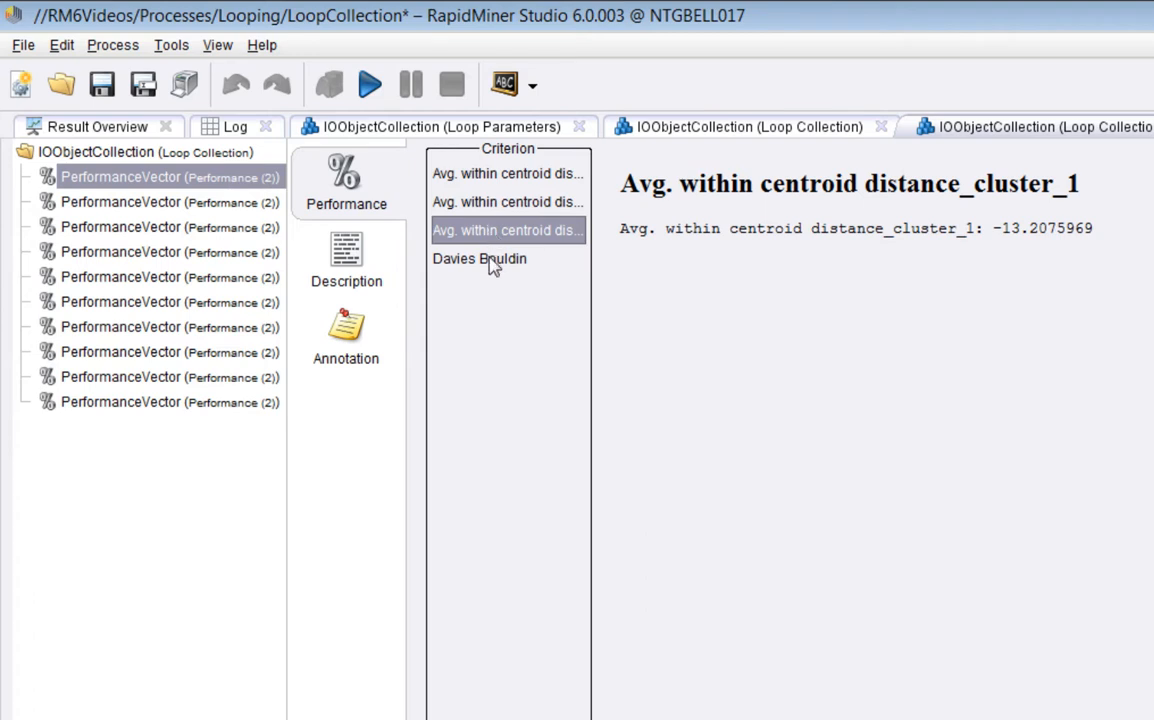
left_click(492, 262)
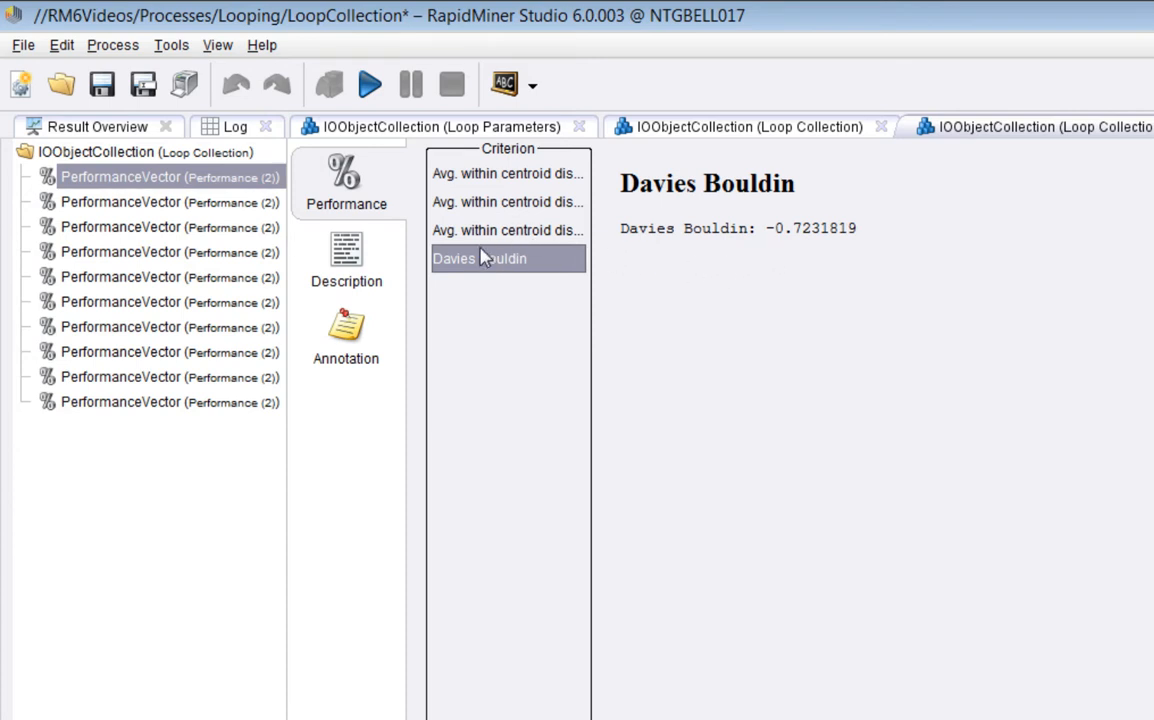
Examine the second performance vector's overall and per-cluster average within centroid distances and its Davies Bouldin criterion.
left_click(143, 204)
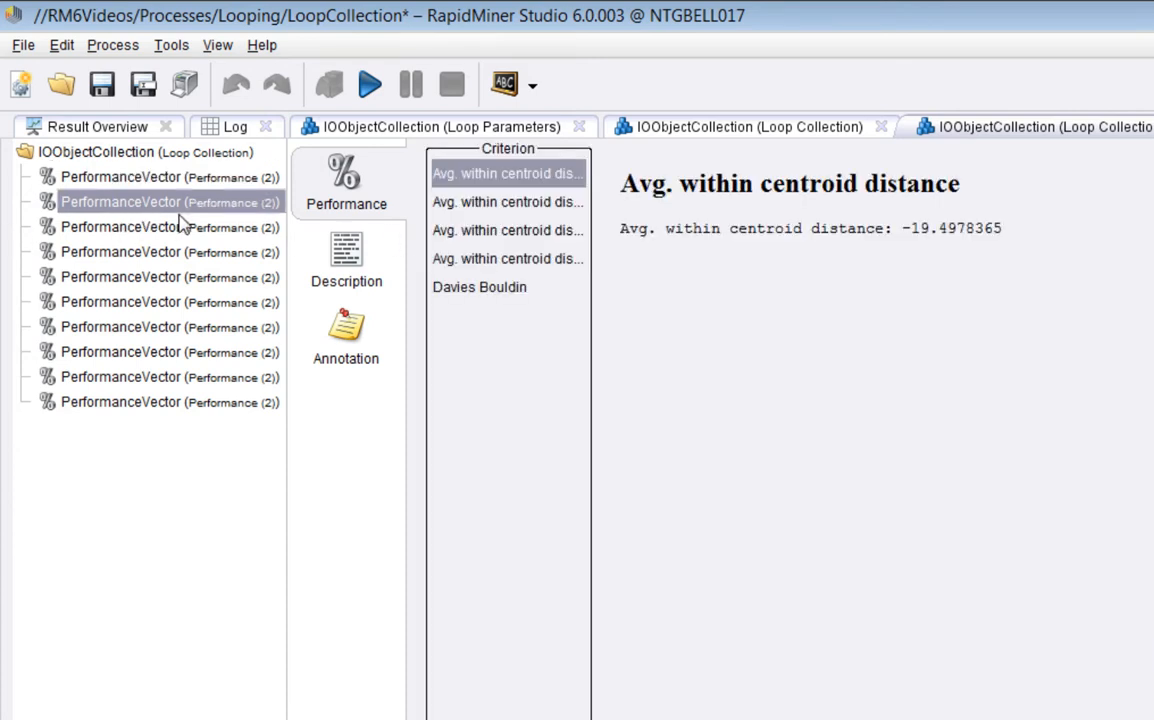
left_click(489, 207)
left_click(495, 232)
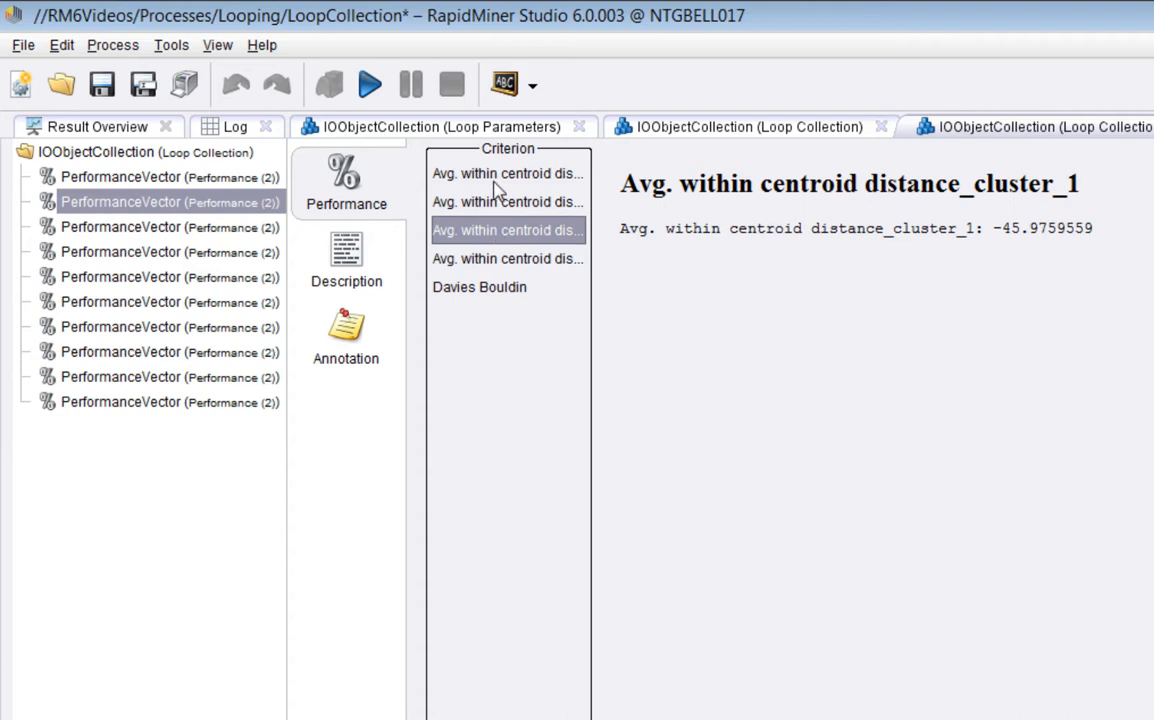
left_click(495, 182)
left_click(500, 204)
left_click(505, 228)
left_click(458, 203)
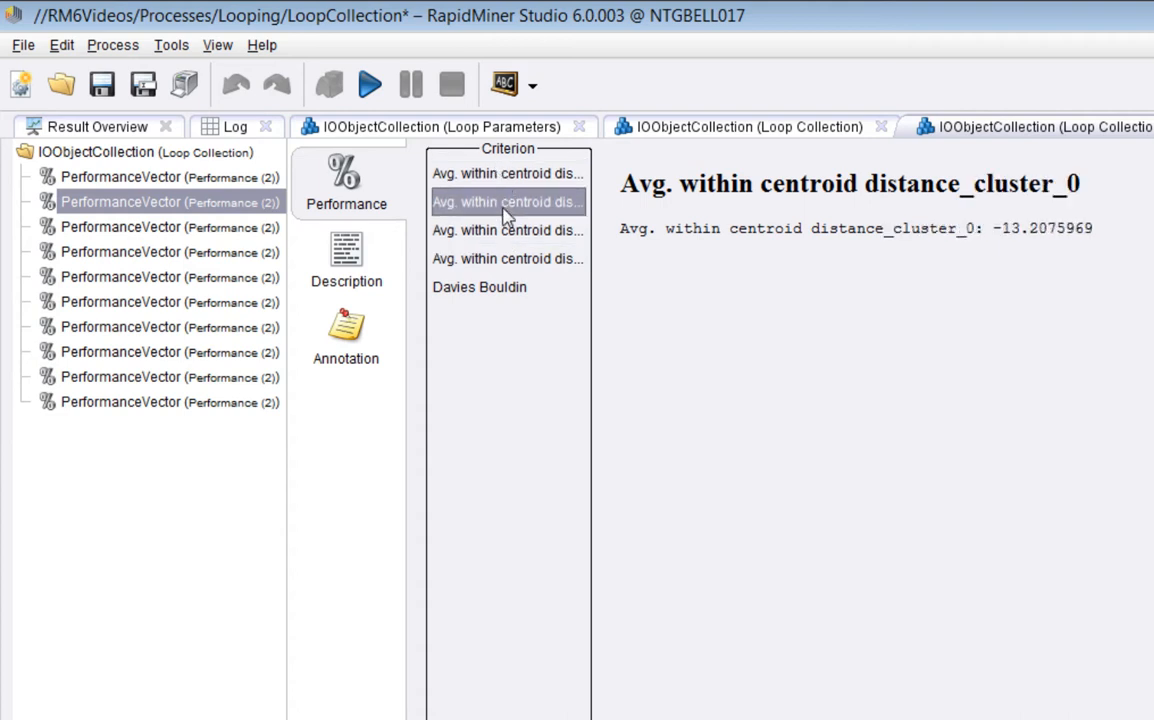
left_click(456, 174)
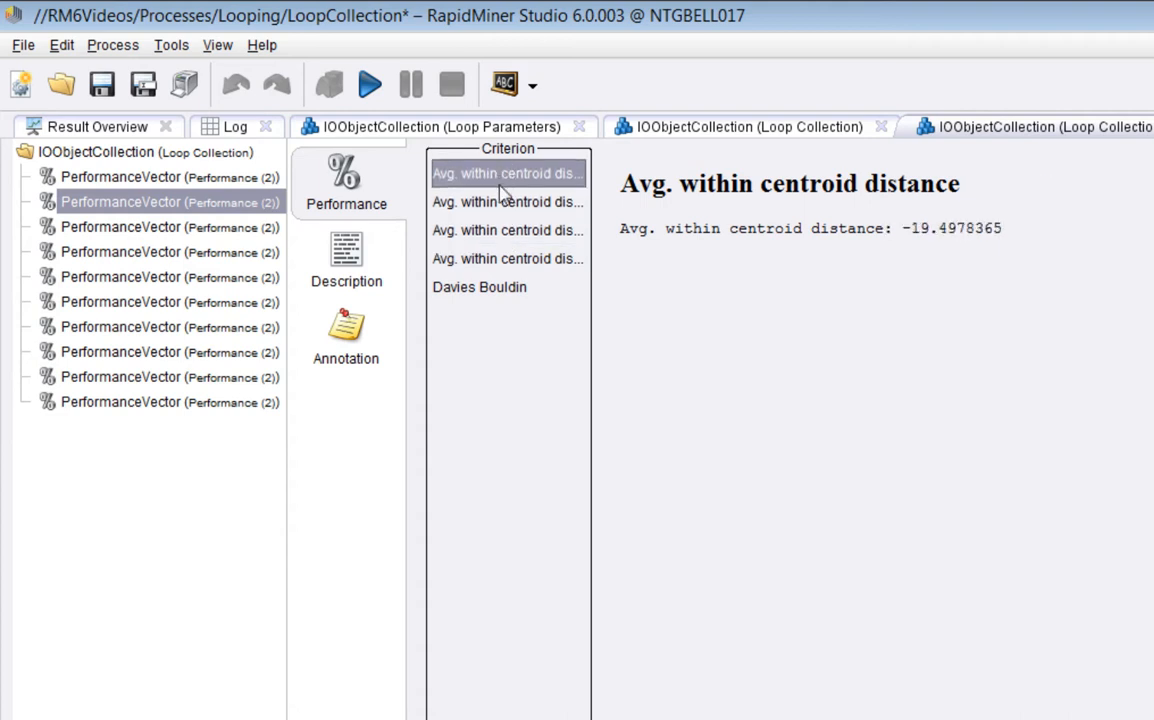
left_click(484, 262)
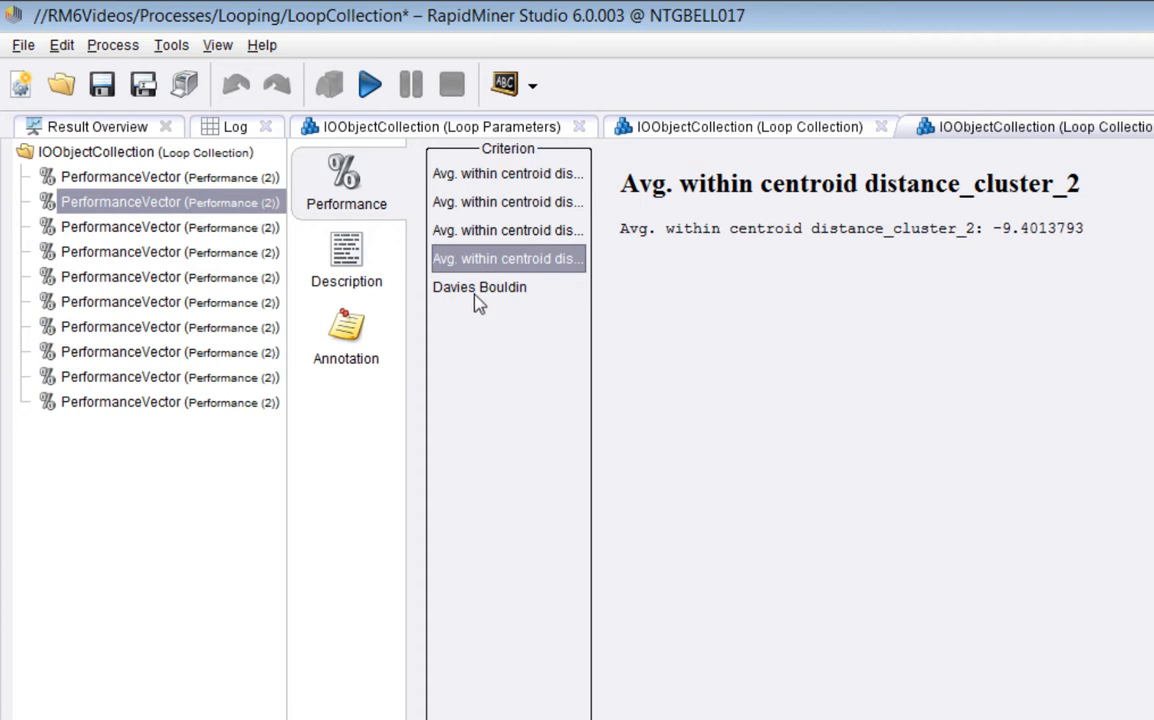
left_click(477, 296)
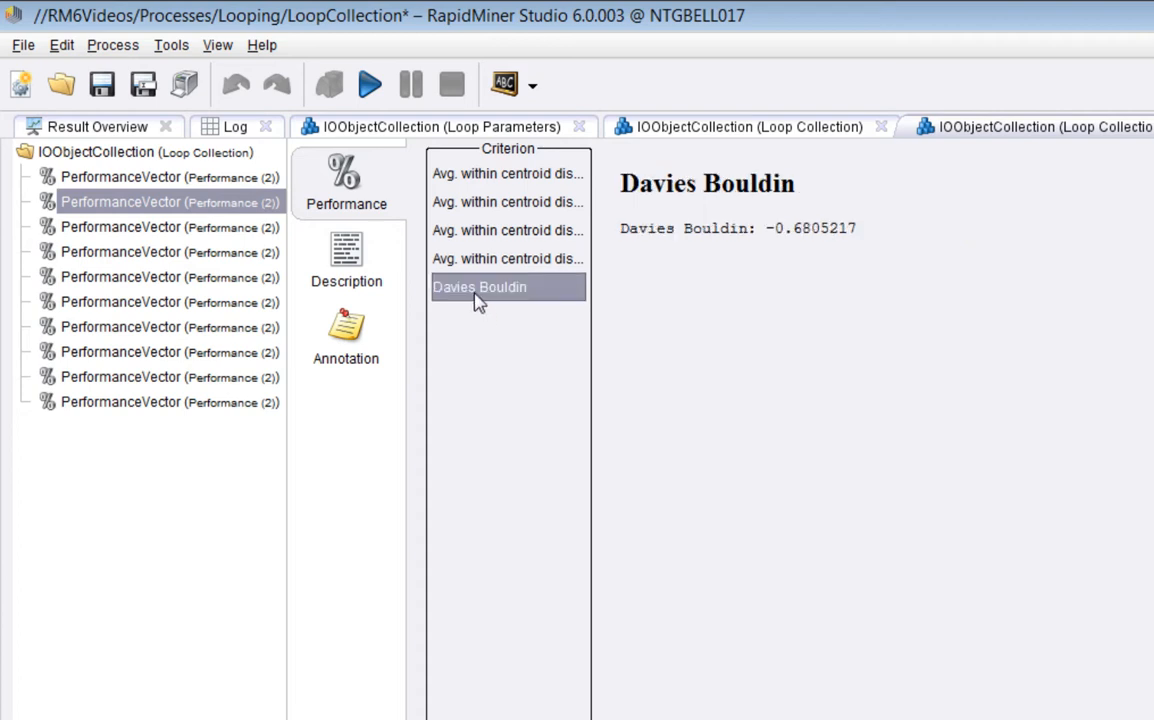
Browse the third to seventh performance vectors and show the Davies Bouldin criterion of the seventh.
left_click(130, 228)
left_click(160, 252)
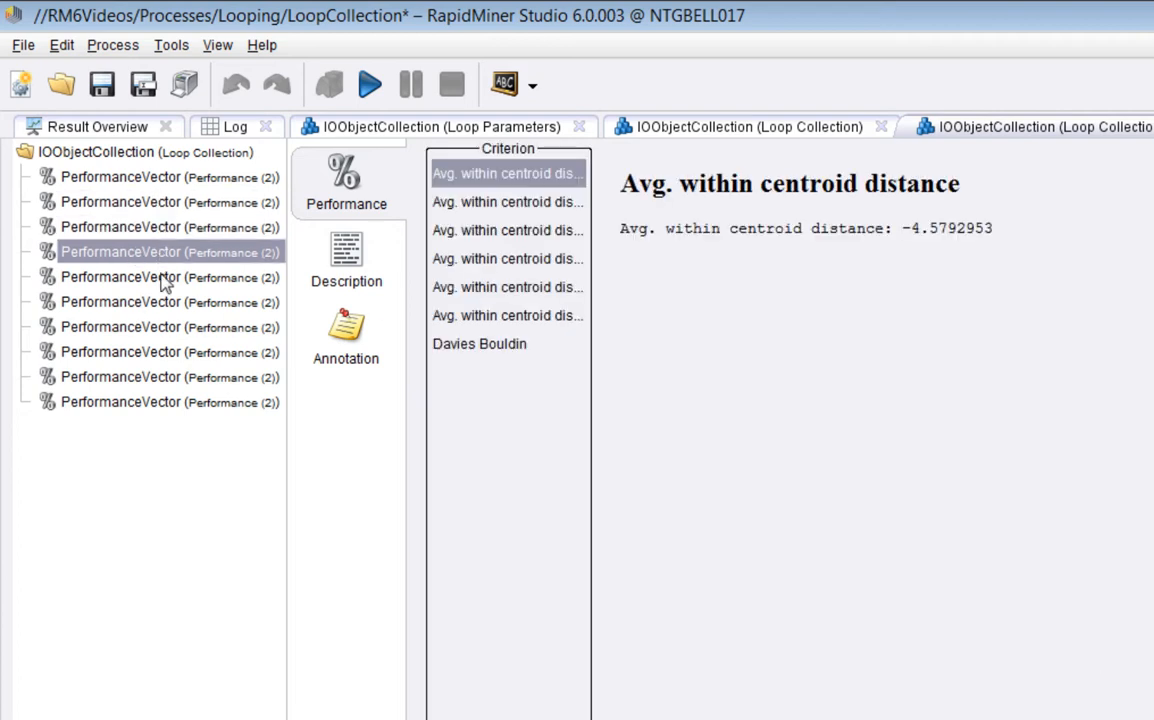
left_click(165, 277)
left_click(165, 302)
left_click(152, 327)
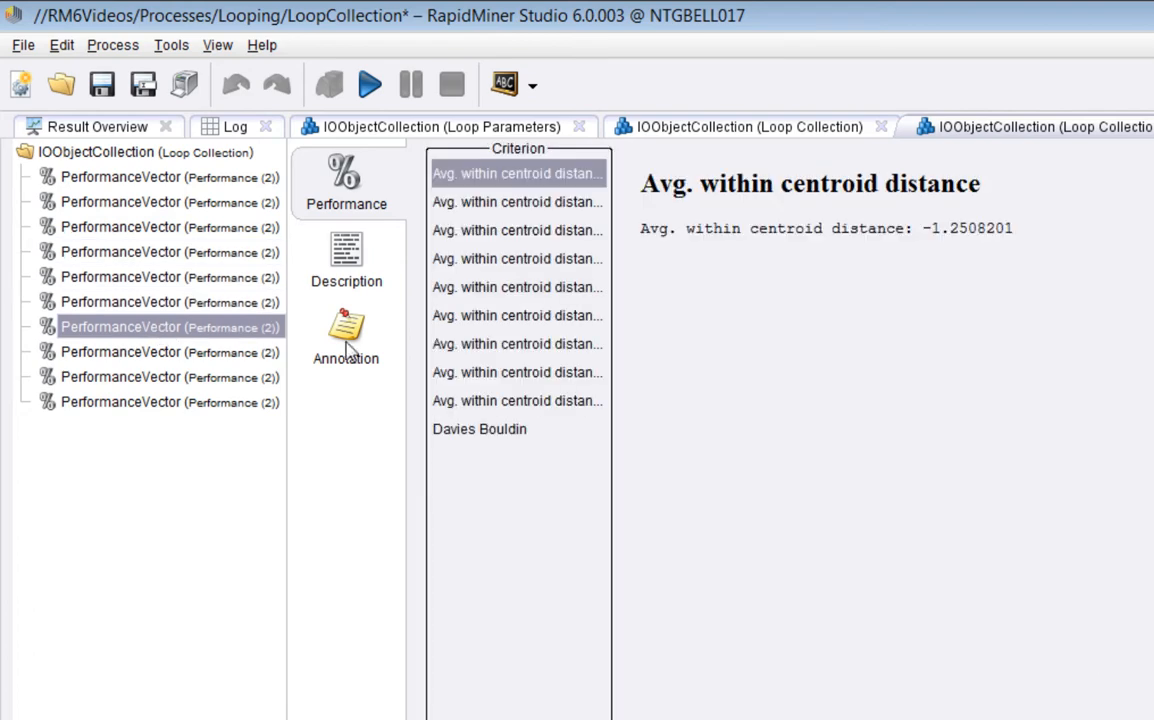
left_click(481, 432)
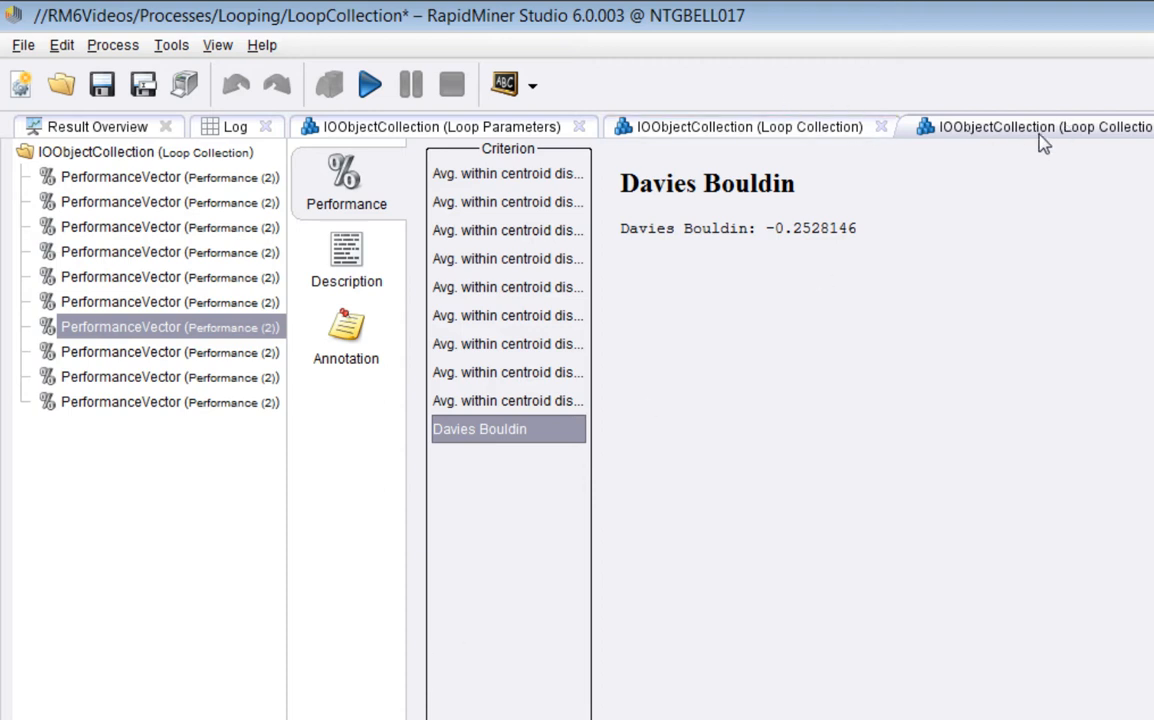
Open the Loop Collection results holding the cluster models and review the descriptions of the first seven models.
left_click(805, 128)
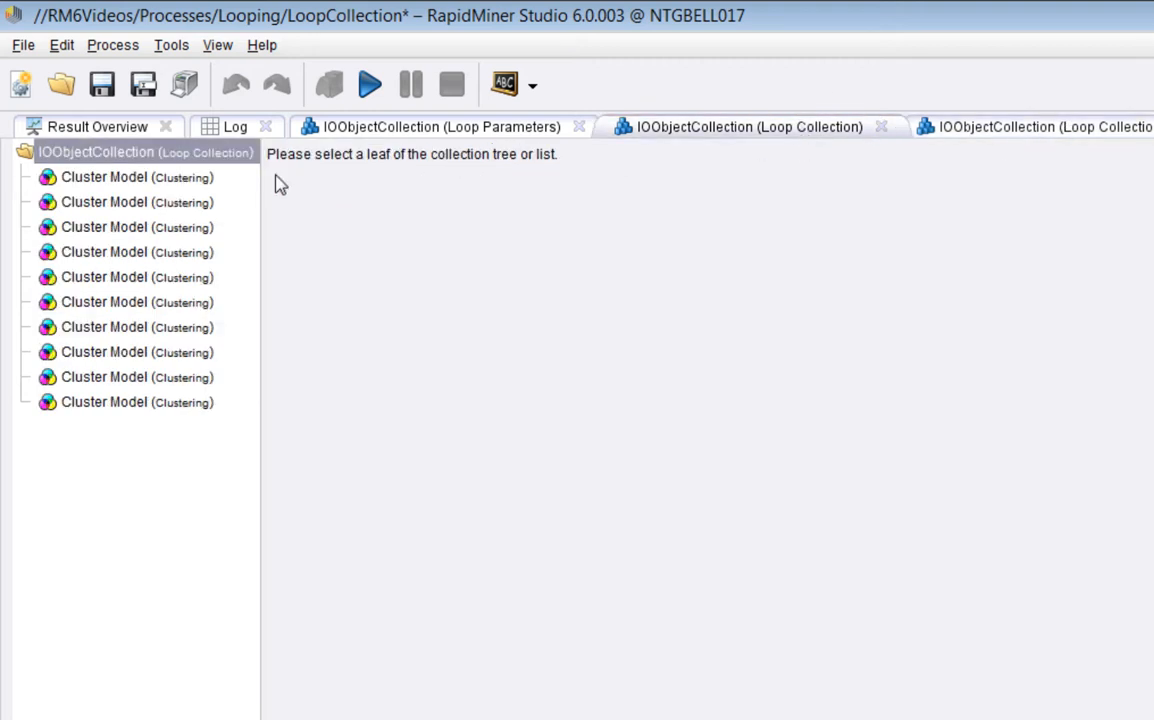
left_click(88, 177)
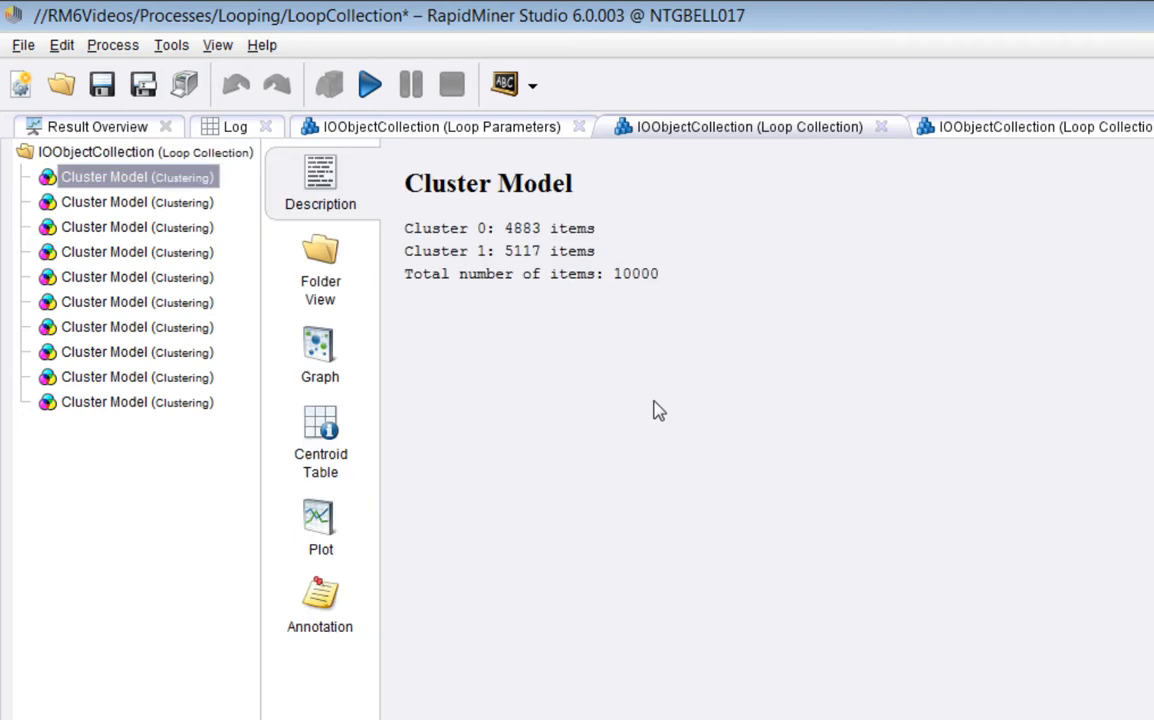
left_click(105, 202)
left_click(105, 228)
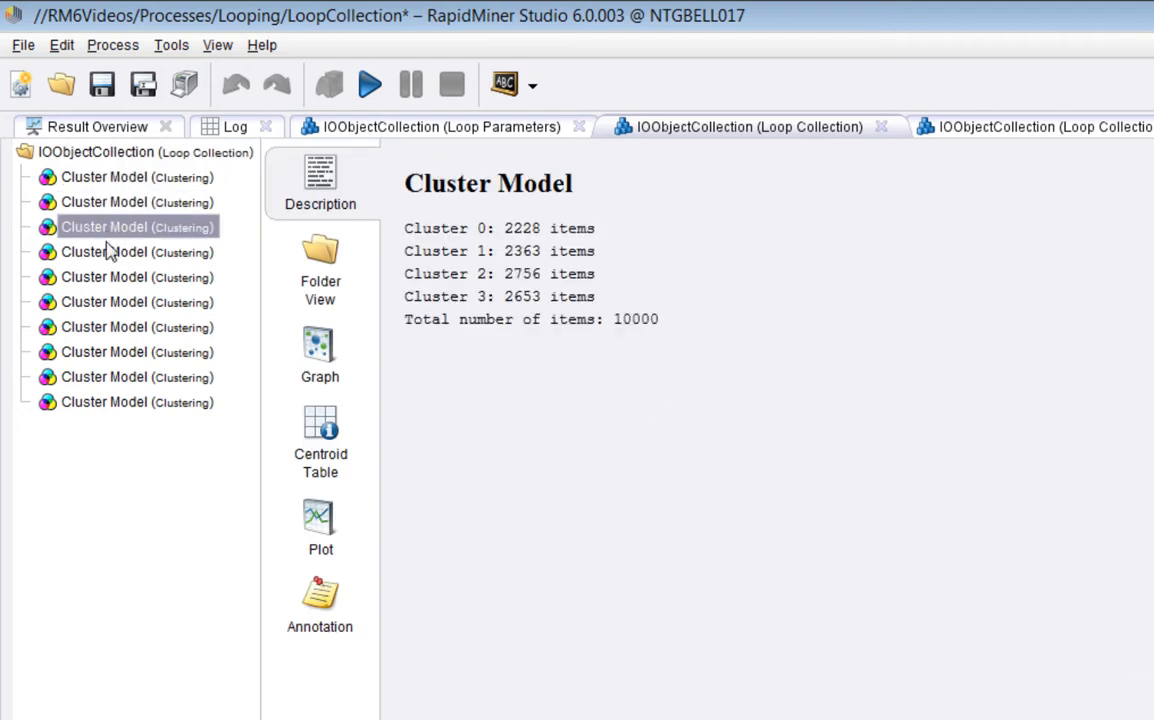
left_click(106, 250)
left_click(109, 283)
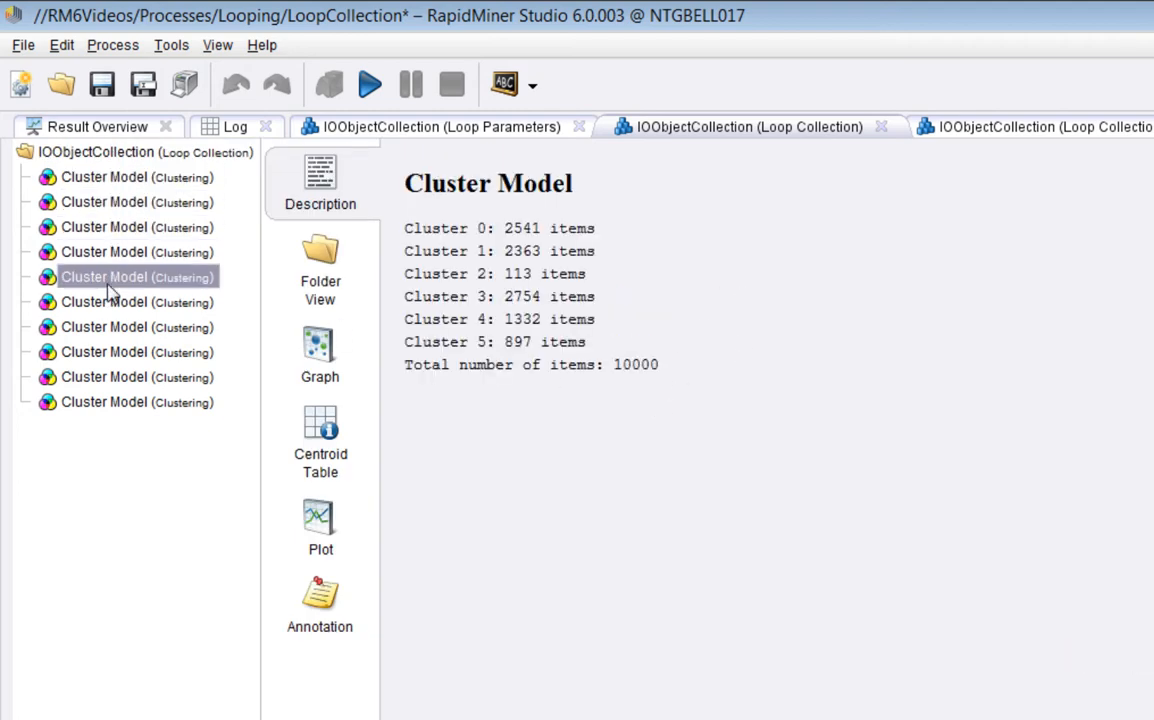
left_click(104, 301)
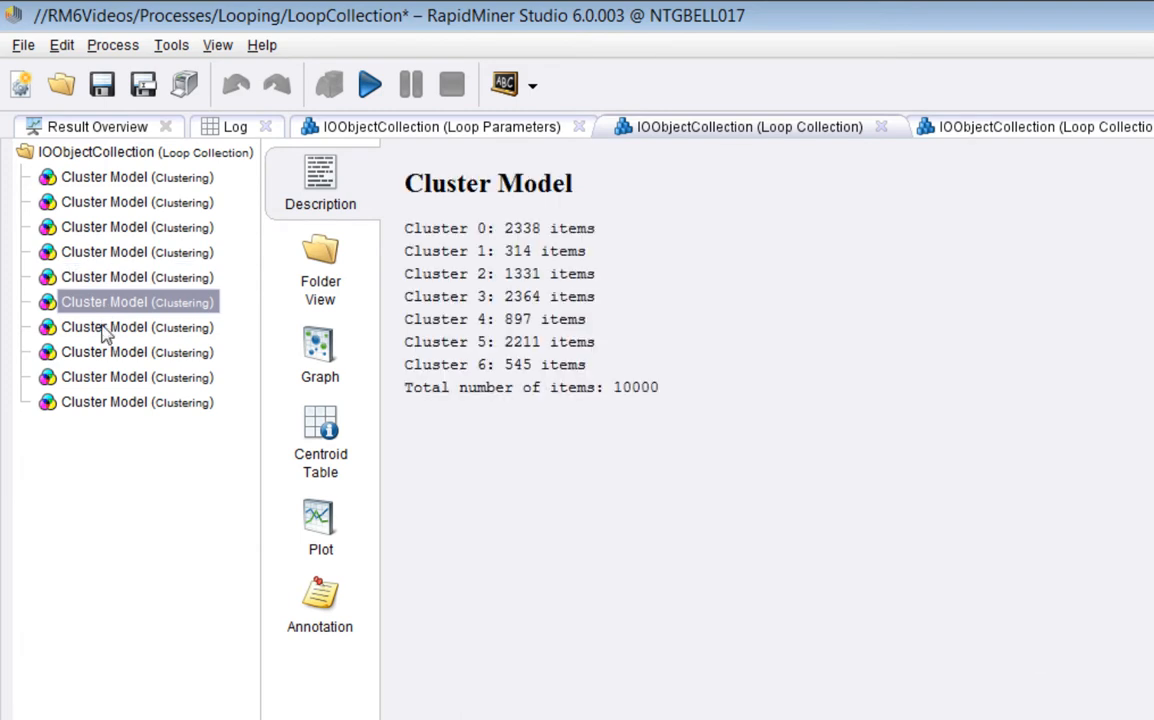
left_click(103, 328)
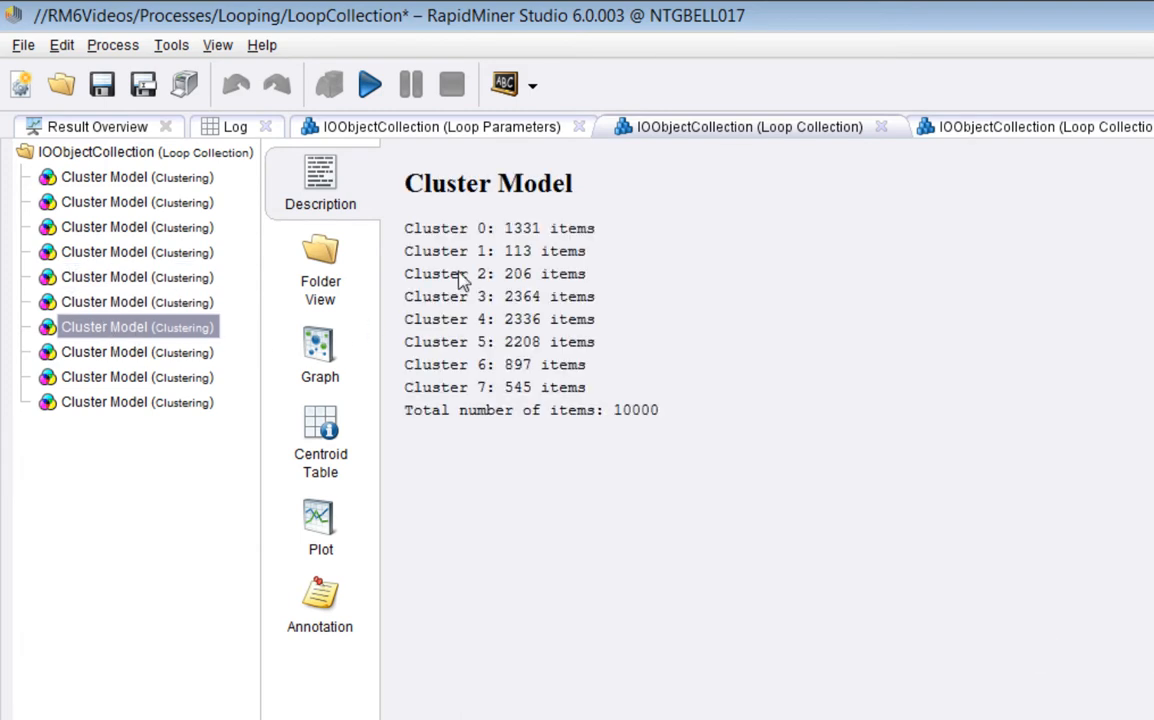
Inspect the seventh cluster model's item counts per cluster, then view its clusters as folders and as a graph.
left_click_drag(505, 229, 577, 390)
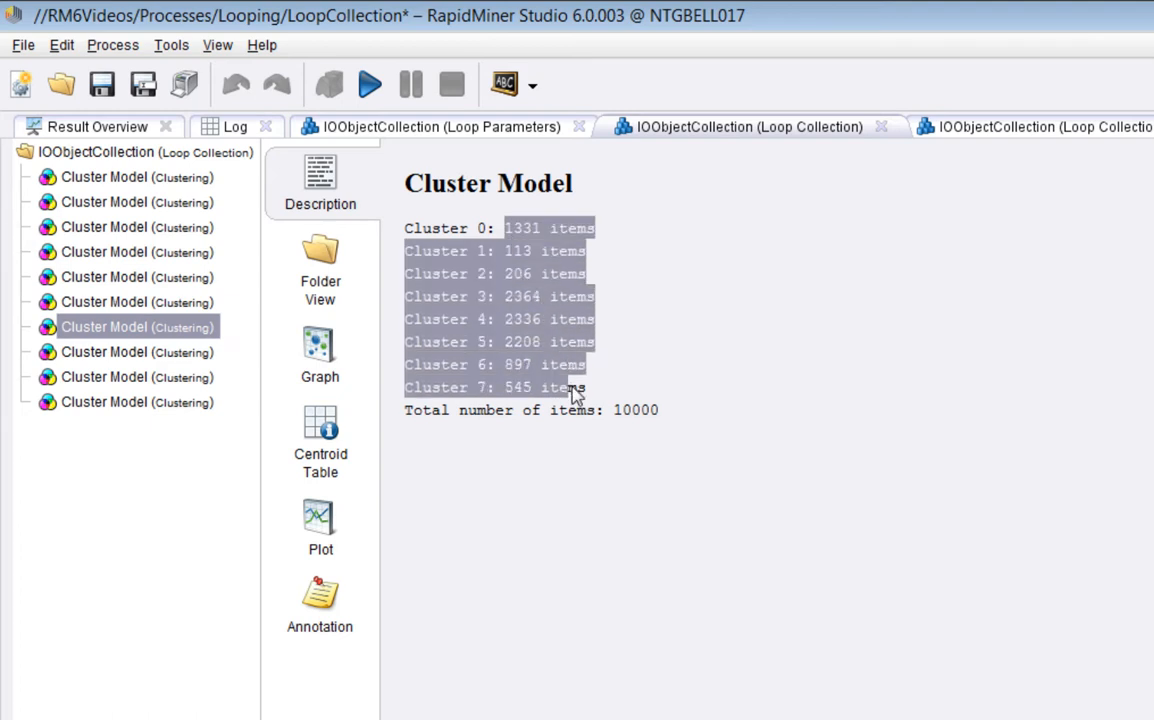
left_click(620, 261)
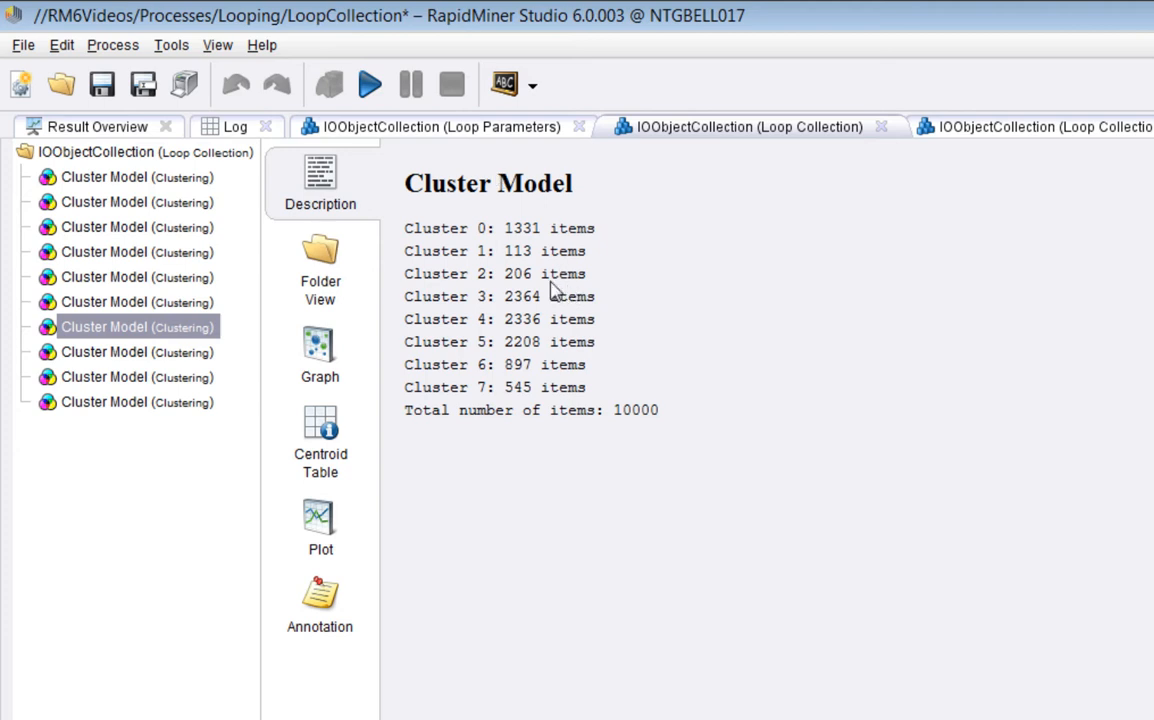
left_click(316, 288)
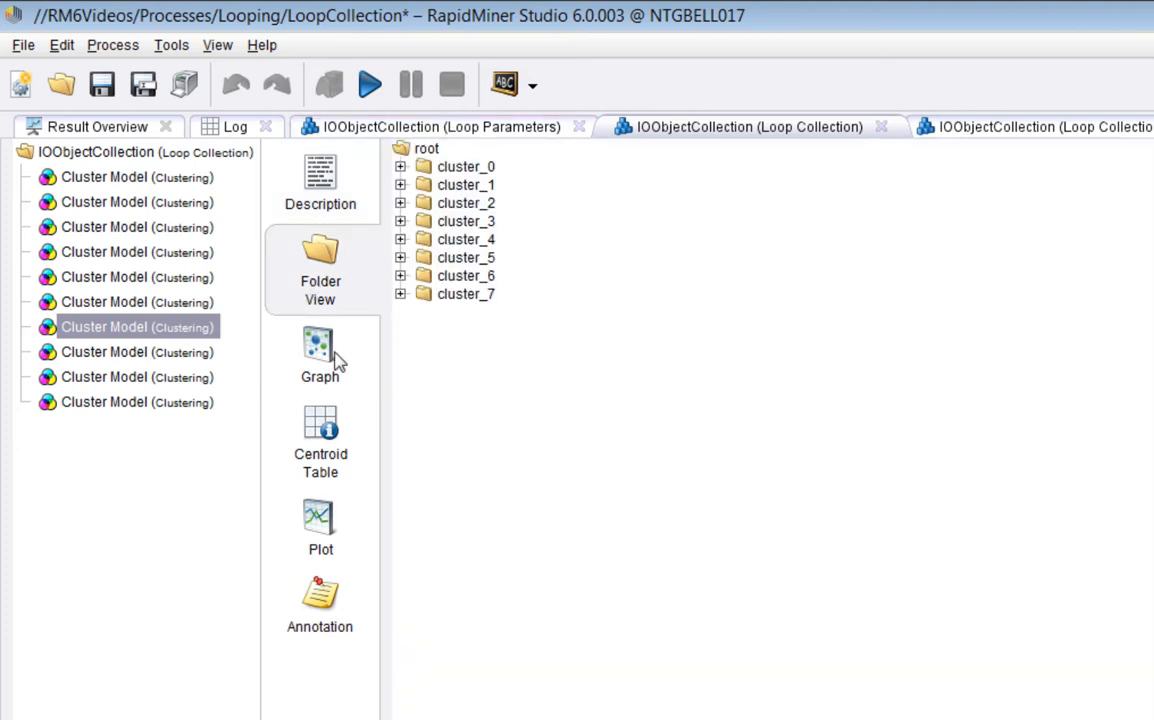
left_click(335, 368)
left_click(338, 285)
Open the Loop Parameters collection and browse the data of the first, second, third and seventh example sets.
left_click(495, 130)
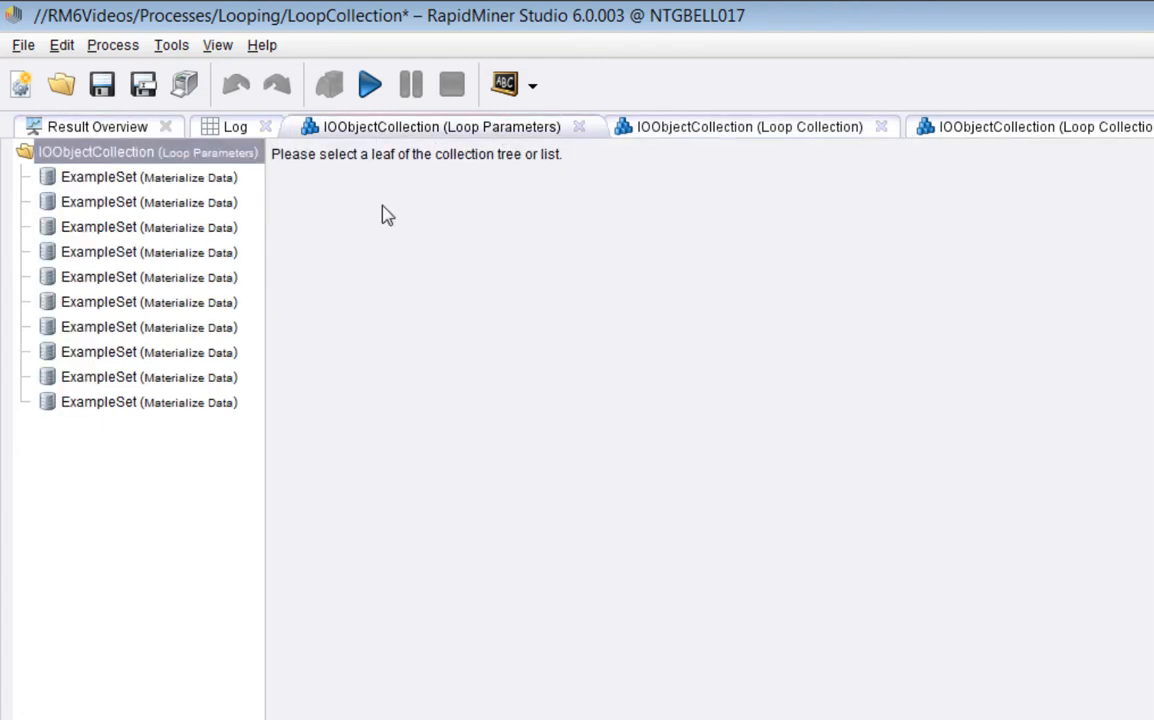
left_click(108, 178)
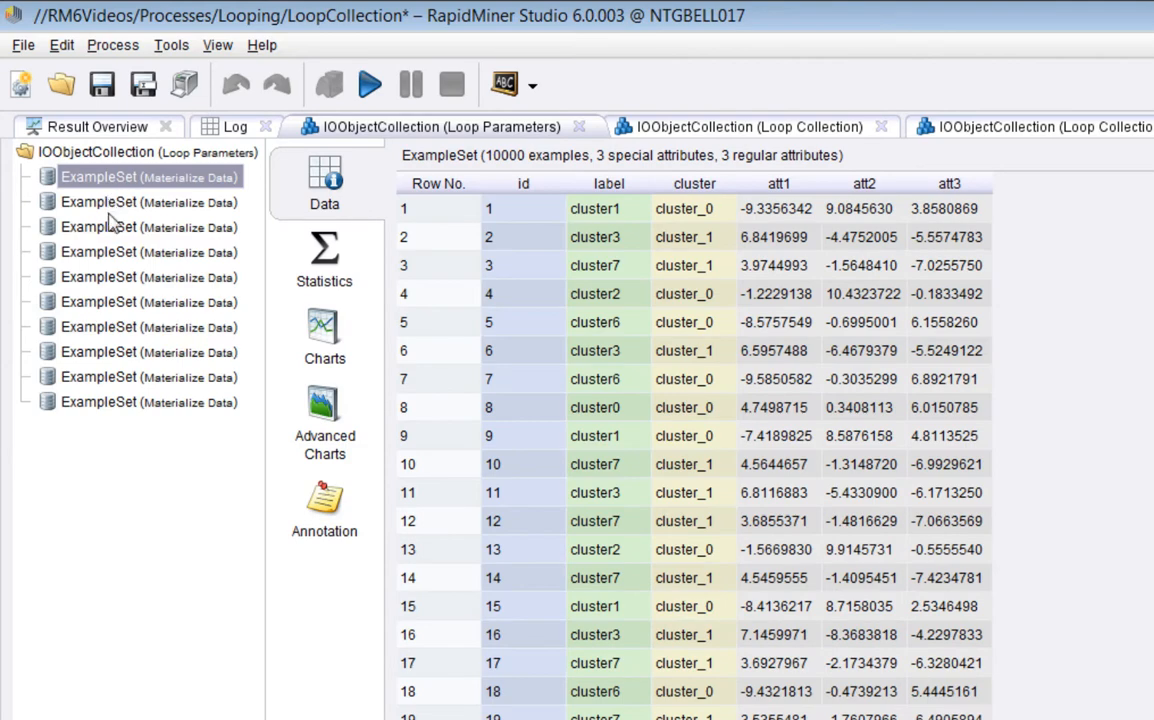
left_click(108, 203)
left_click(110, 228)
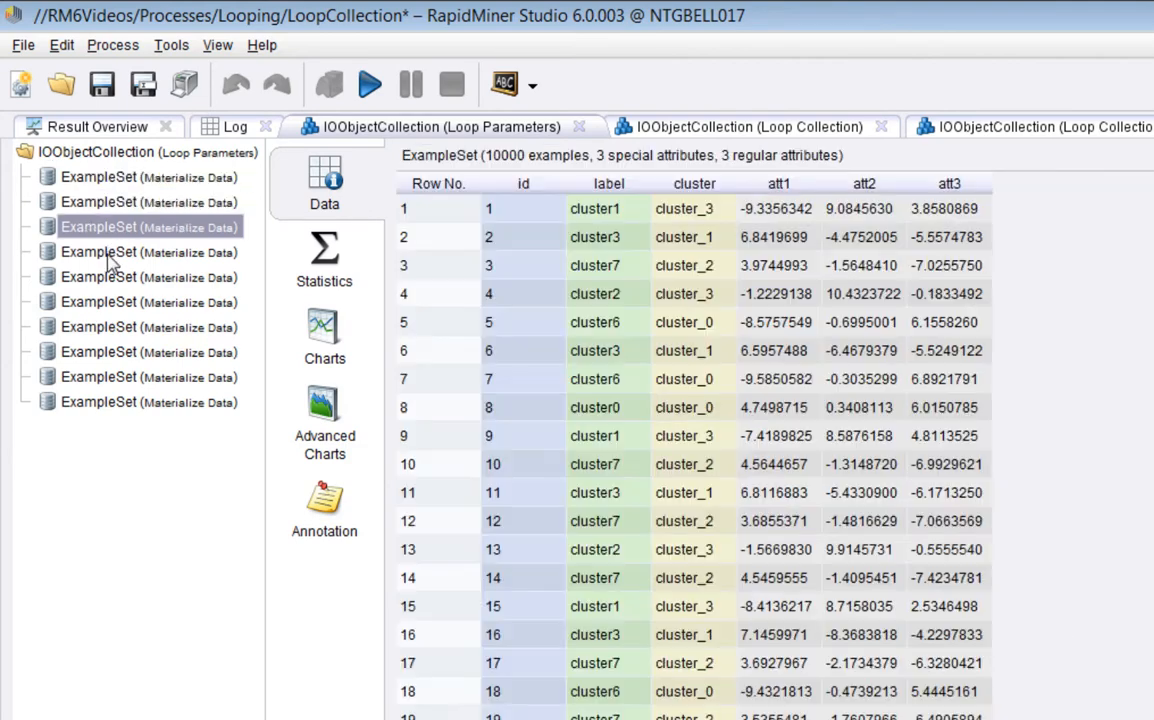
left_click(100, 325)
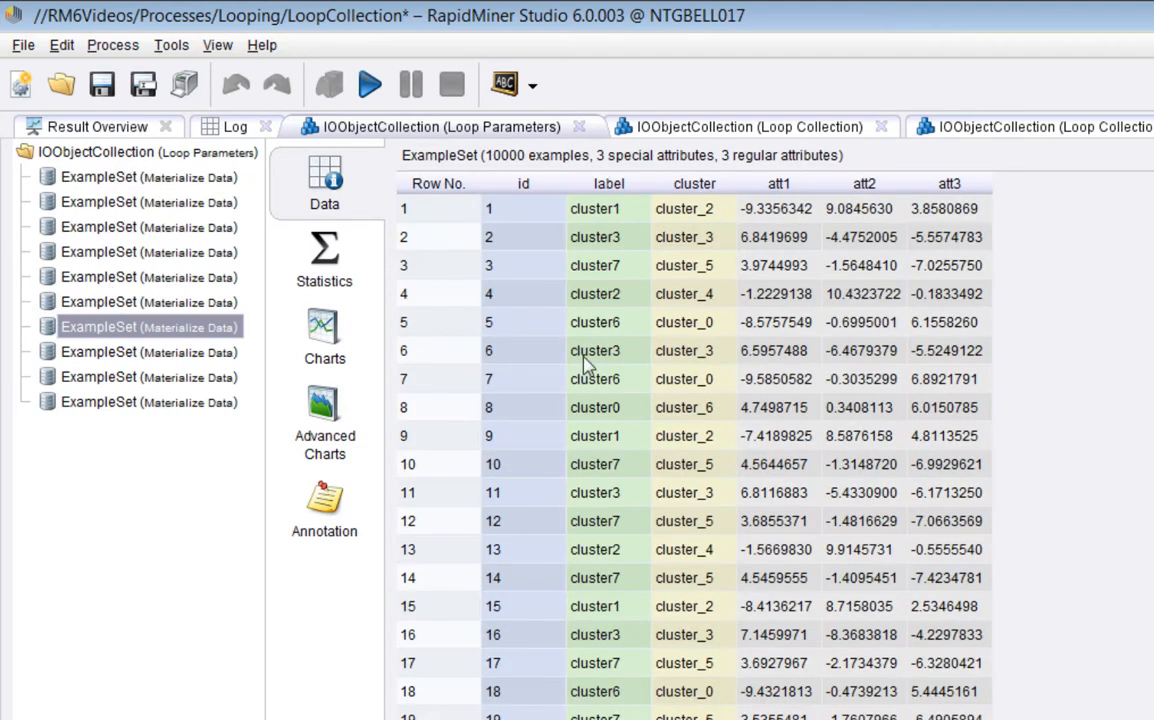
Chart the seventh example set as a Scatter 3D Color plot of att1, att2 and att3, and color the points by cluster.
left_click(336, 345)
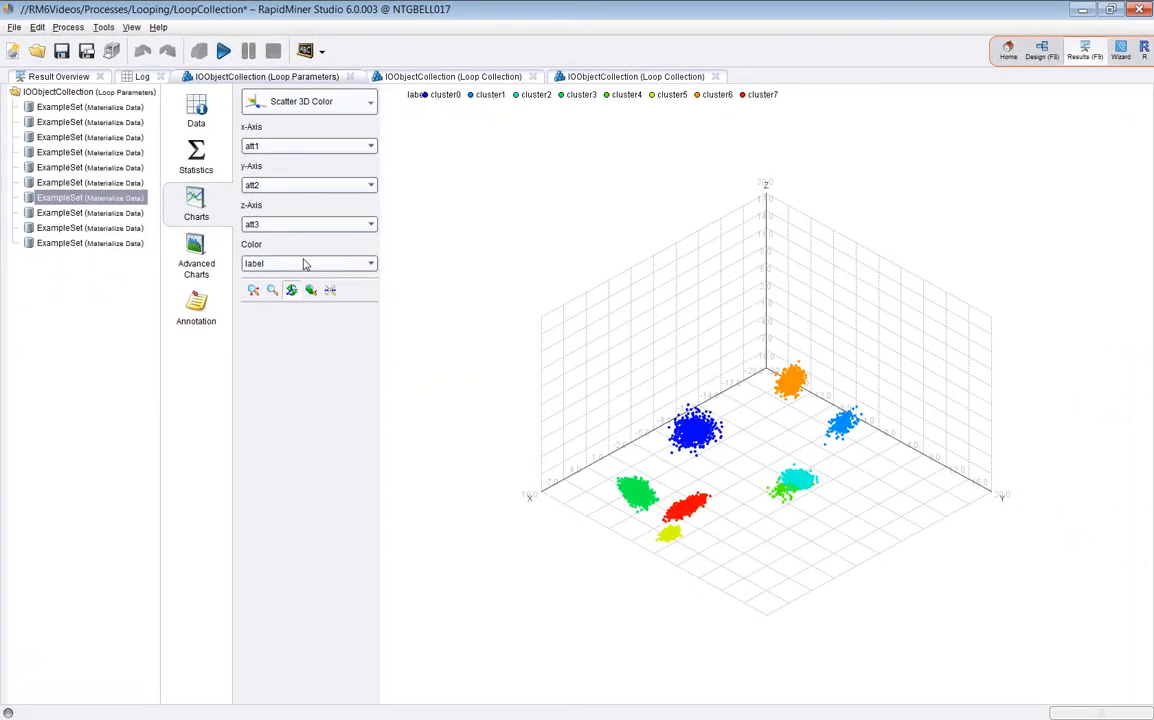
left_click_drag(714, 444, 792, 519)
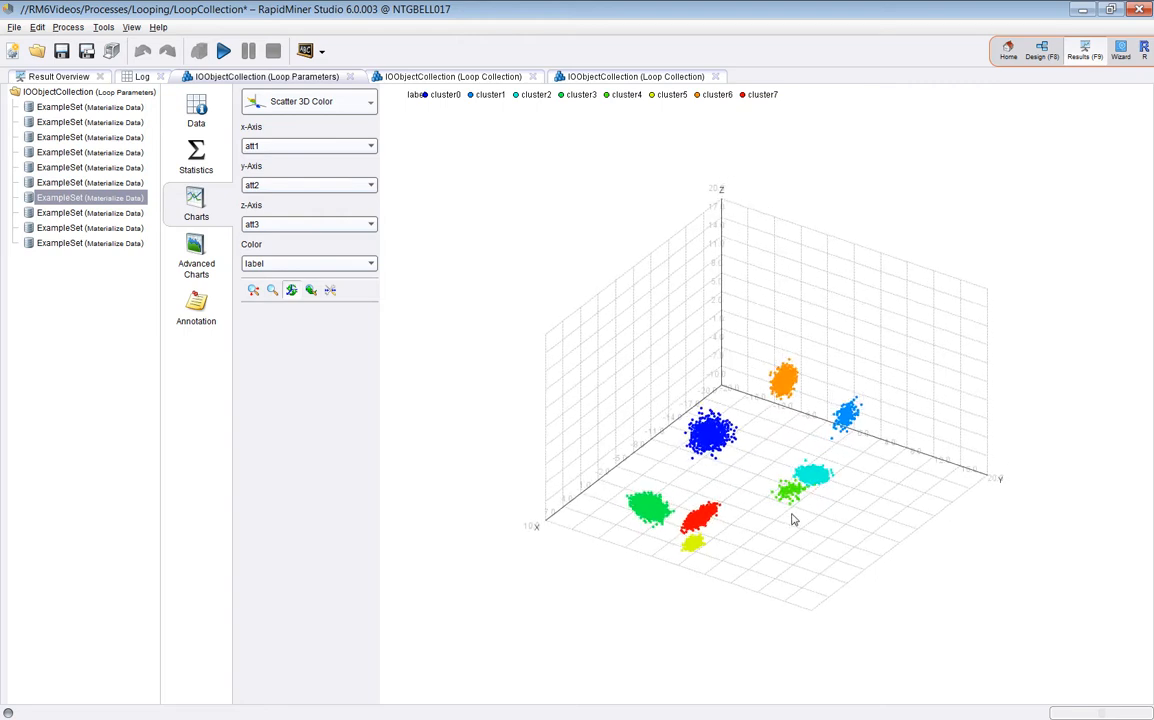
left_click(257, 265)
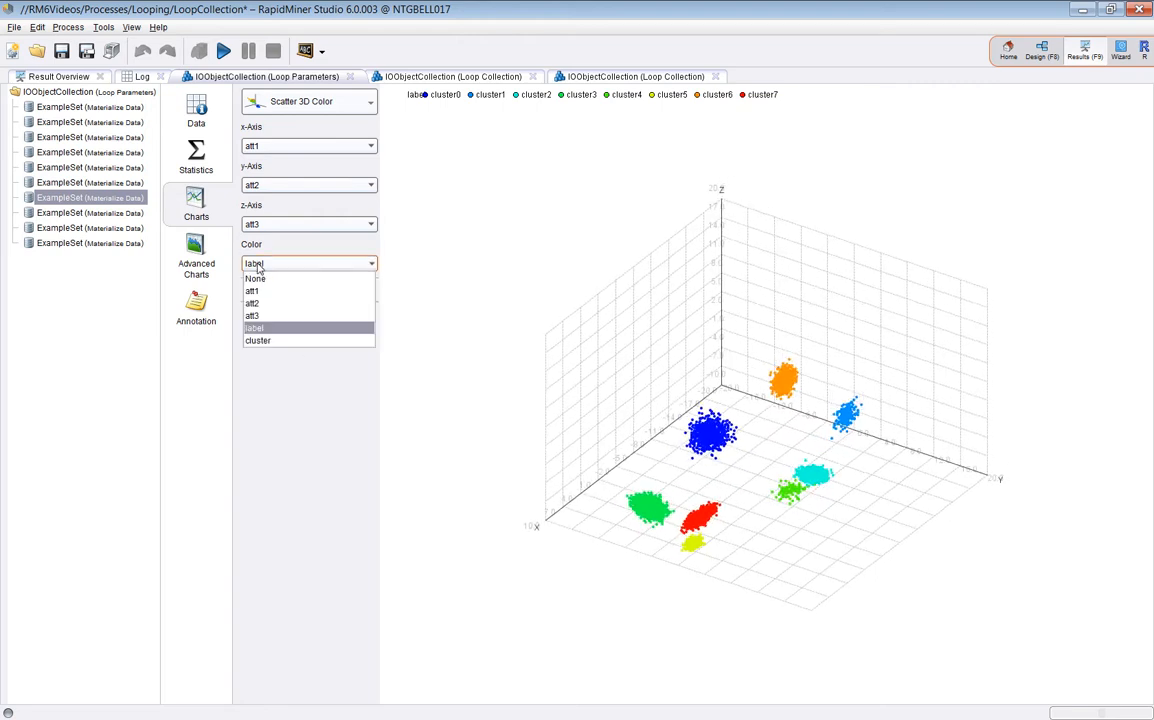
left_click(259, 341)
mouse_move(773, 549)
left_mouse_down()
mouse_move(786, 559)
mouse_move(773, 542)
left_mouse_up()
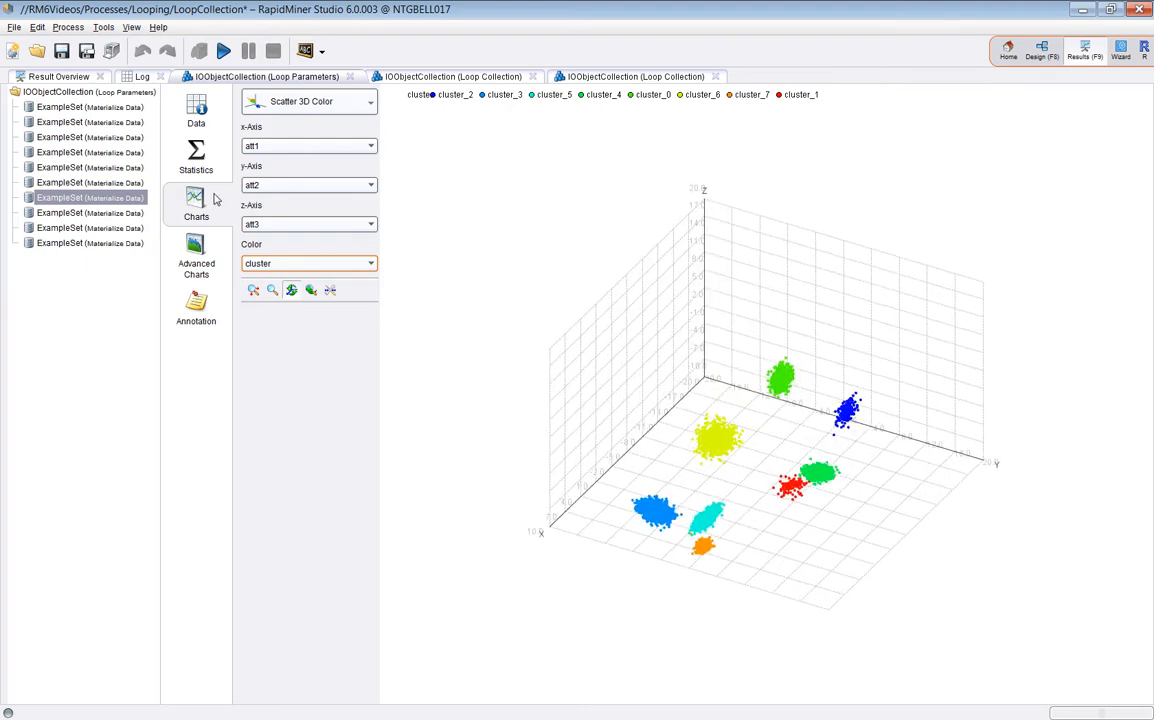
Show the sixth example set's 3D scatter chart colored by cluster and examine its cluster assignments from several angles.
left_click(70, 182)
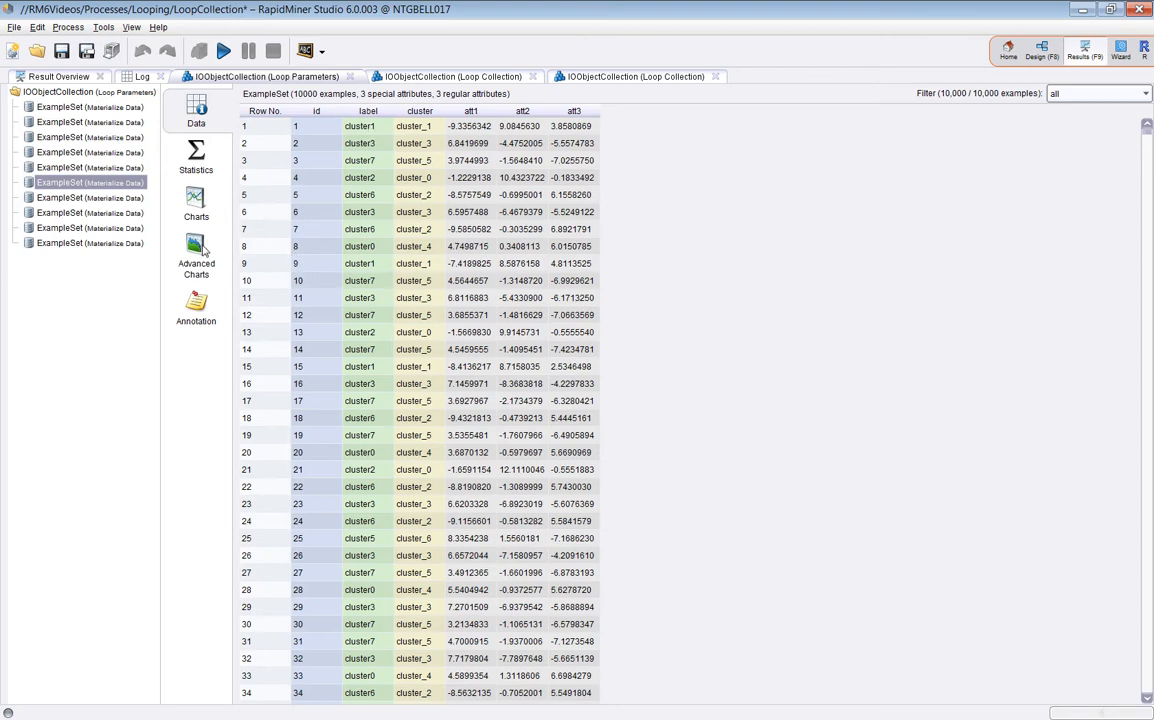
left_click(195, 202)
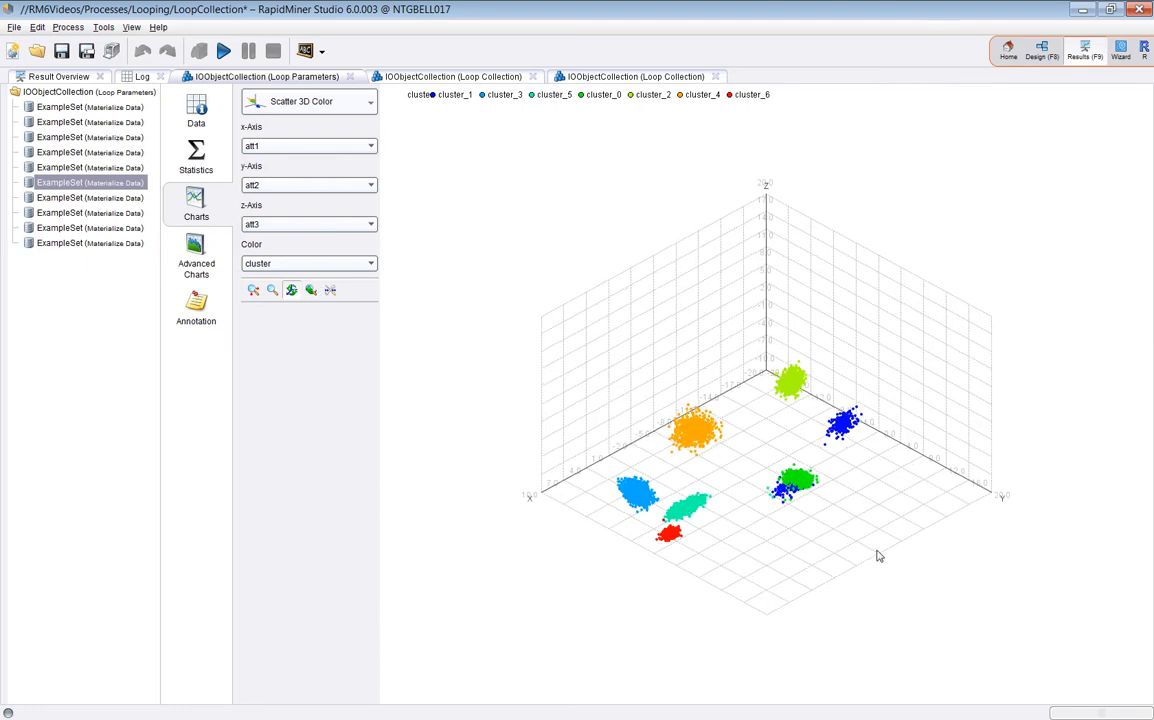
left_click_drag(876, 554, 920, 536)
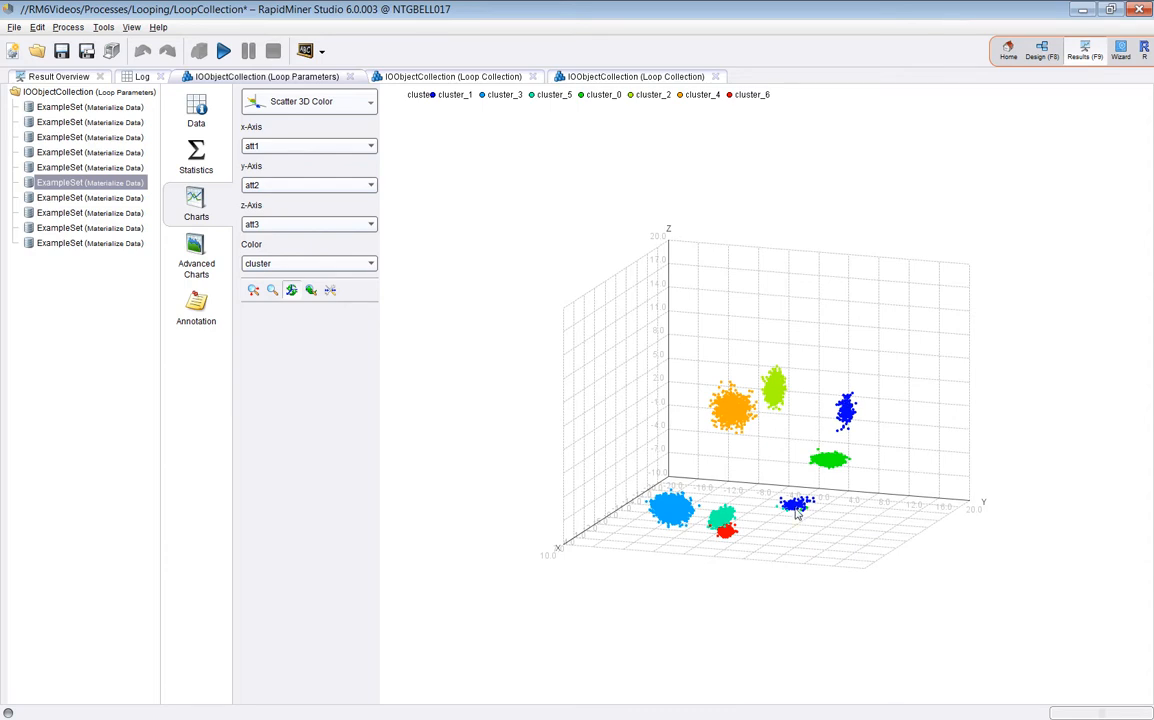
left_click_drag(771, 562, 781, 490)
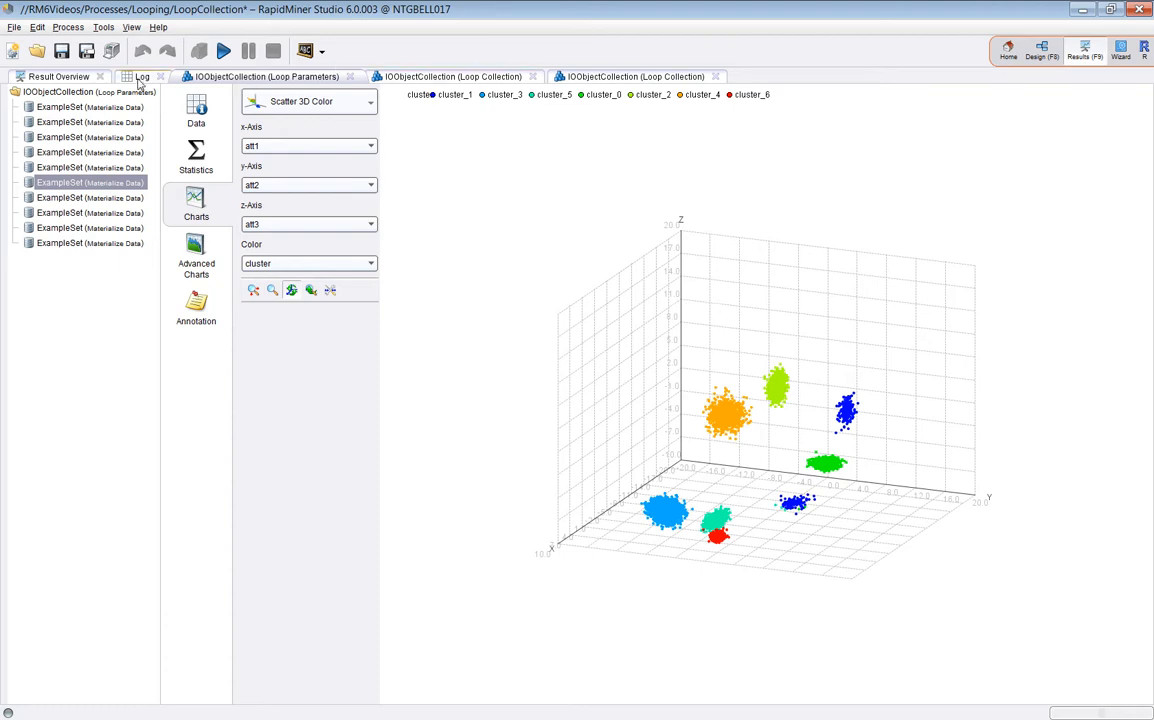
Revisit the logged avgWithinDistance plot and both Loop Collection results, then check the main process design and return to the results.
left_click(135, 77)
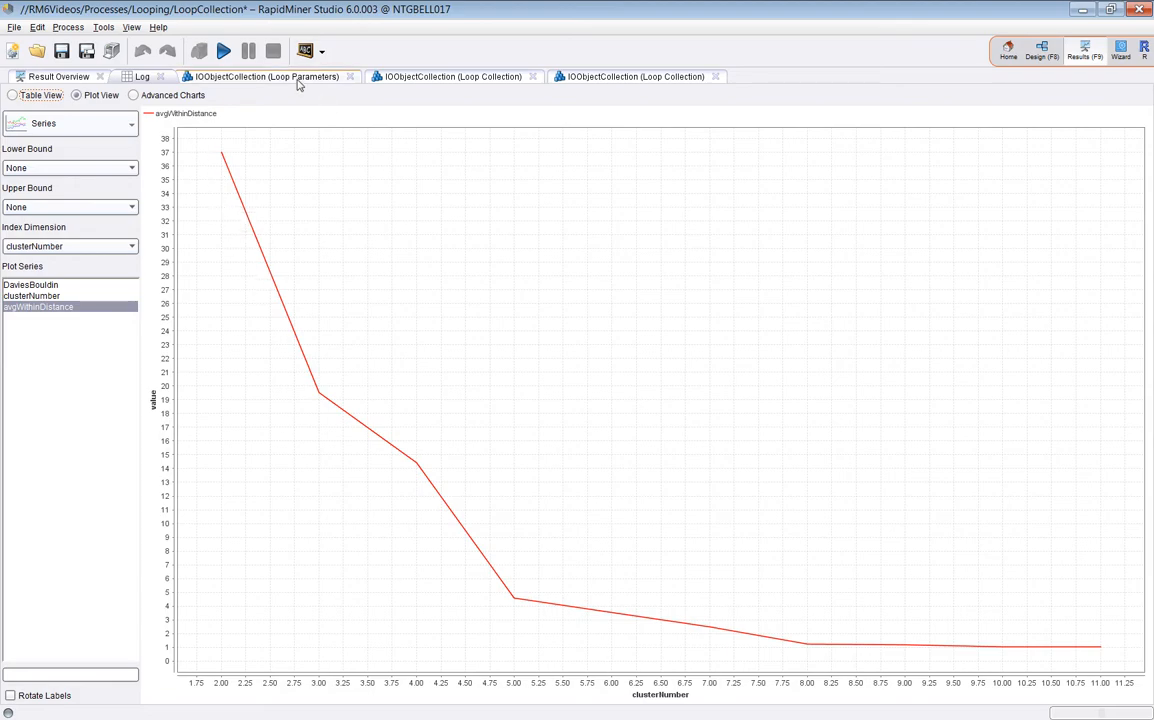
left_click(415, 76)
left_click(576, 77)
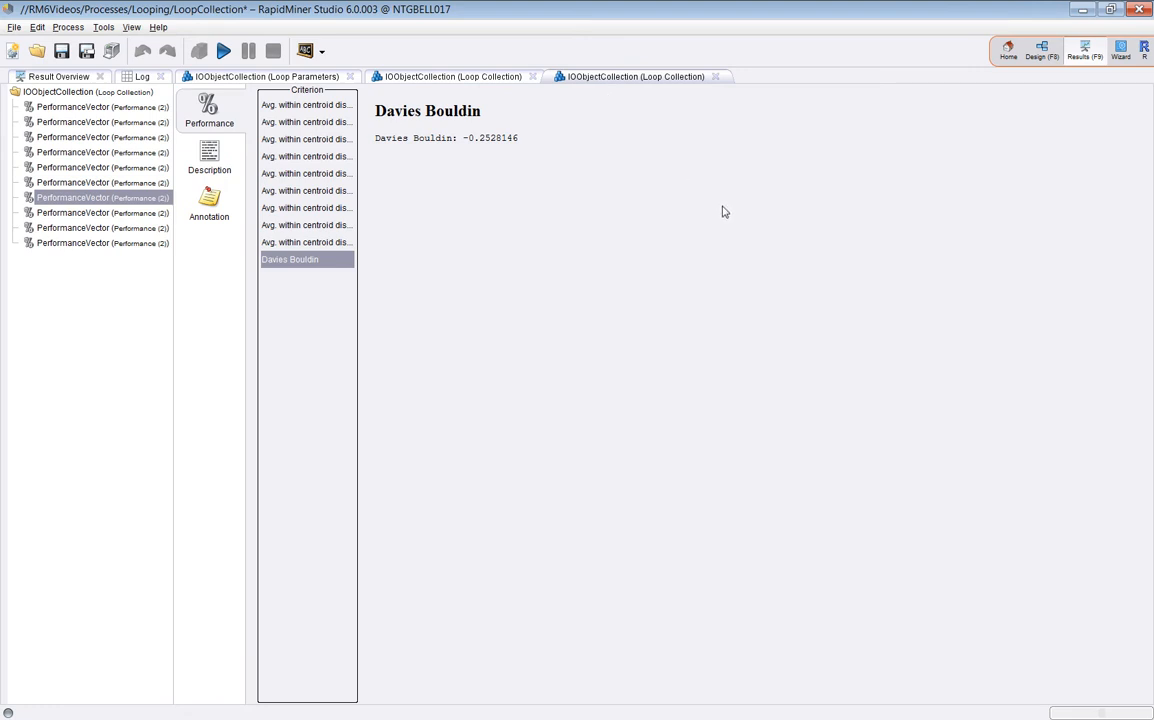
left_click(1041, 50)
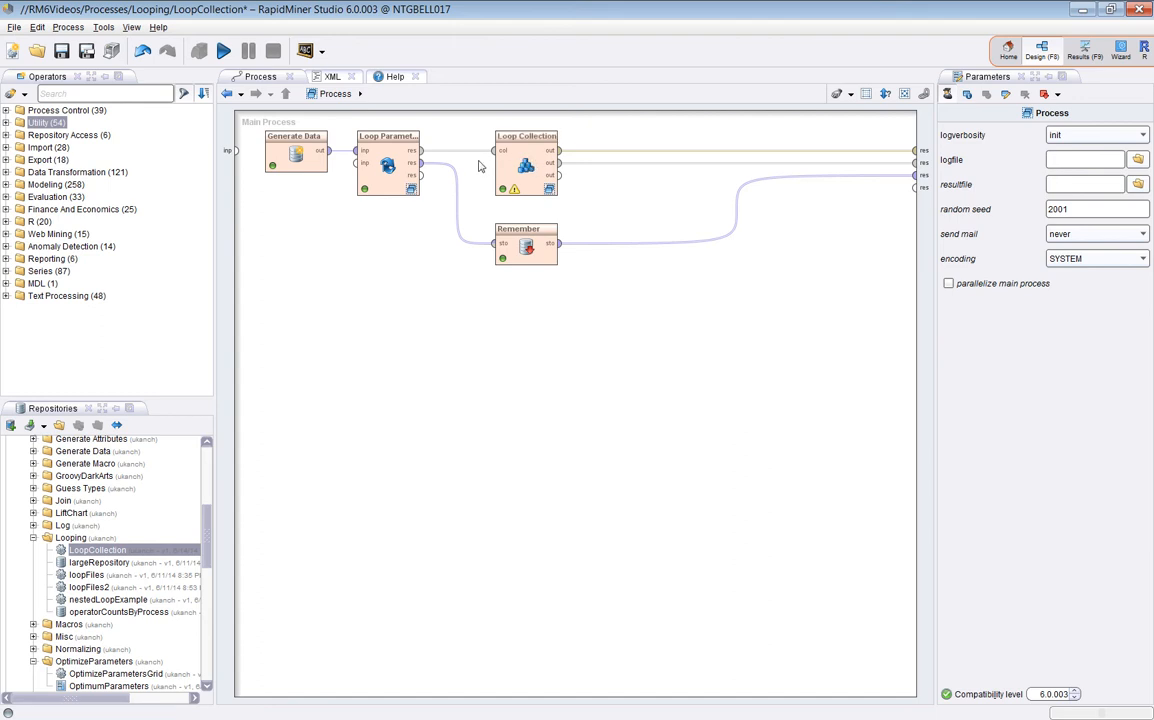
key("F9")
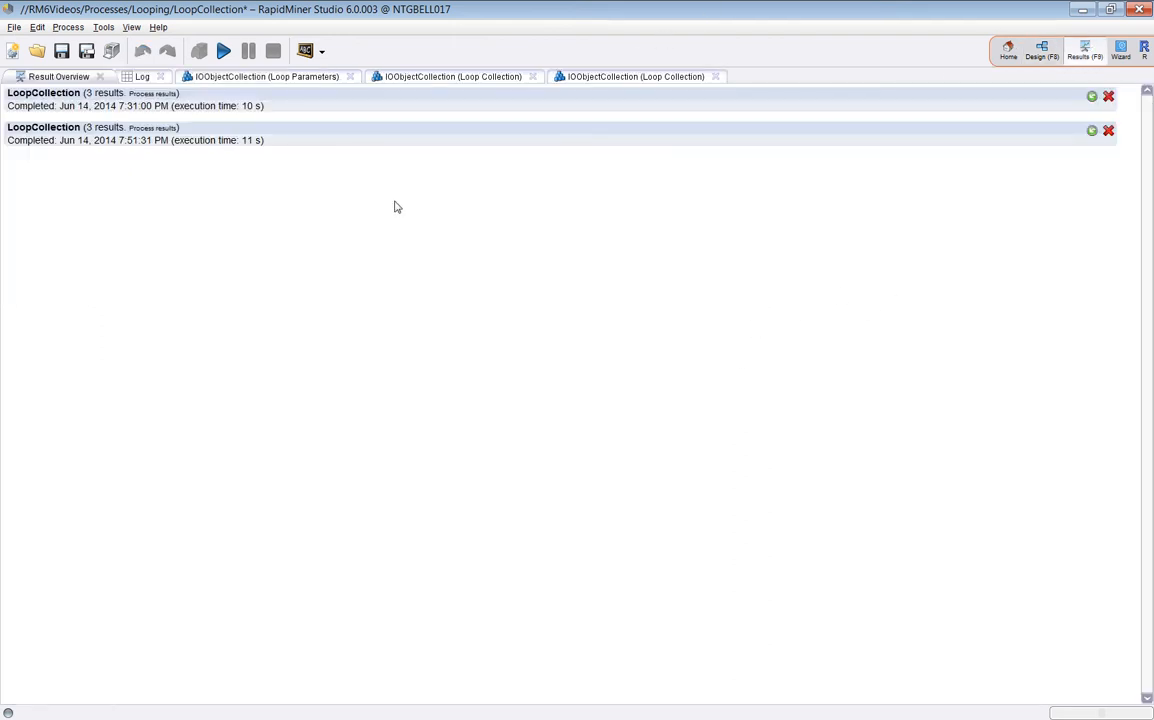
Return to the Loop Parameters example sets and examine the fourth one's 3D scatter chart colored by cluster from different angles.
left_click(222, 79)
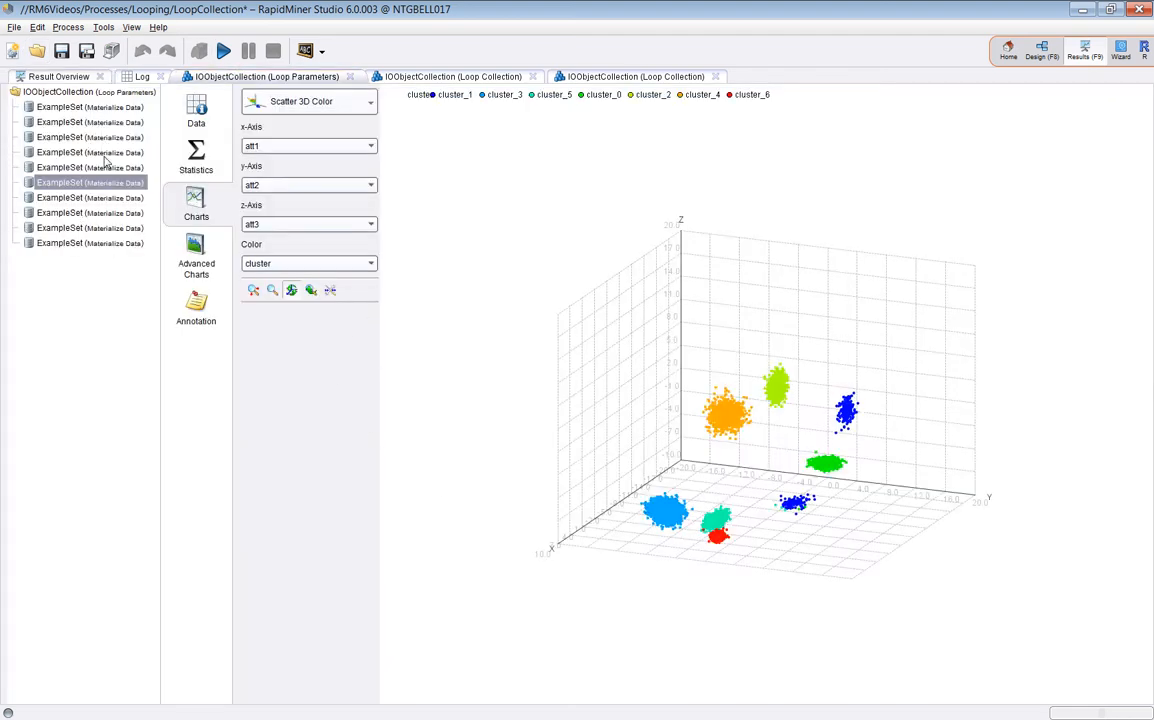
left_click(110, 200)
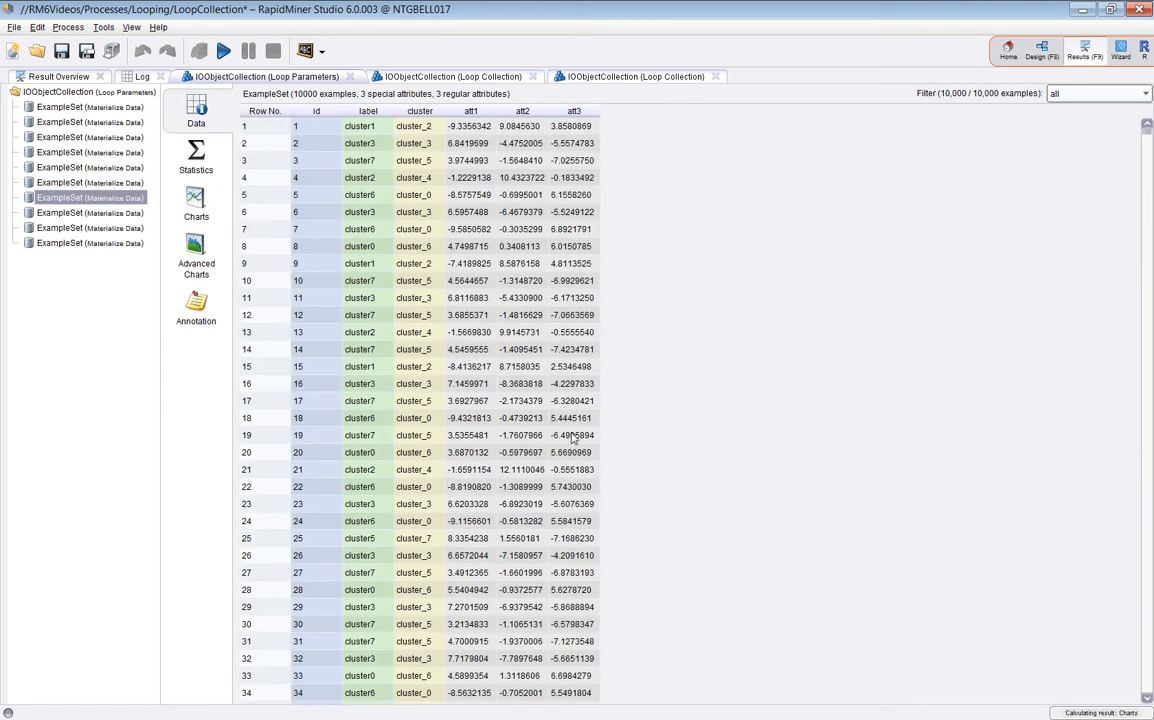
left_click(70, 153)
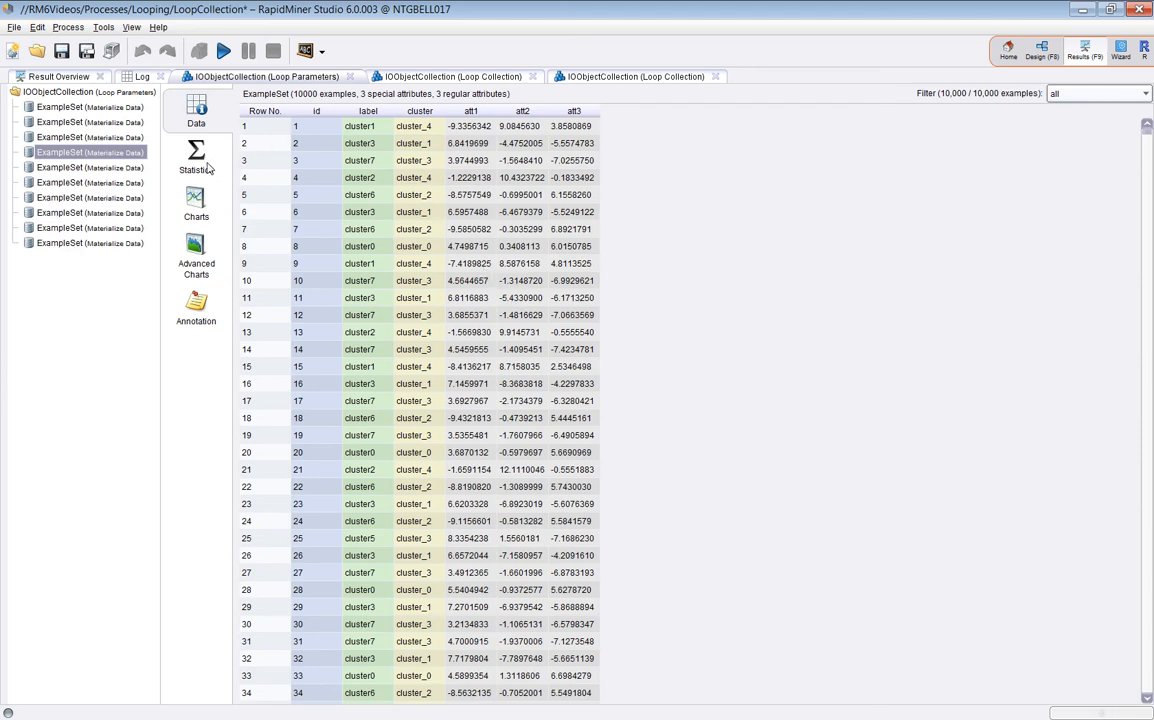
left_click(195, 205)
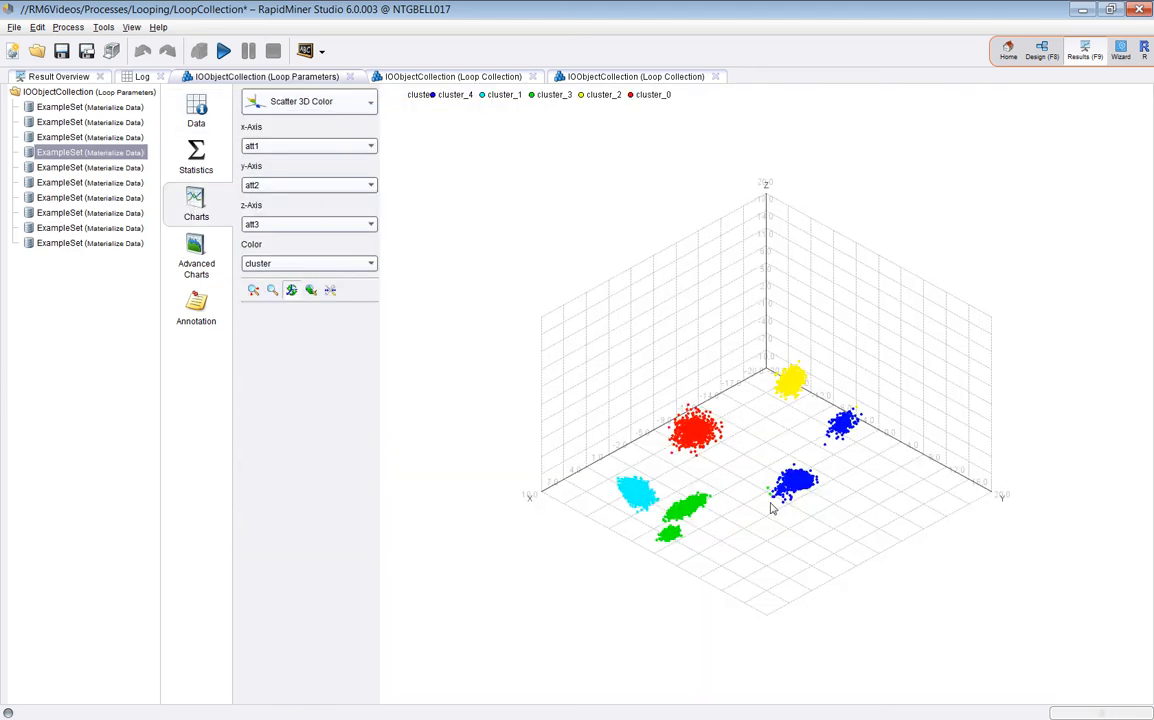
mouse_move(771, 509)
left_mouse_down()
mouse_move(778, 479)
mouse_move(765, 517)
mouse_move(758, 497)
left_mouse_up()
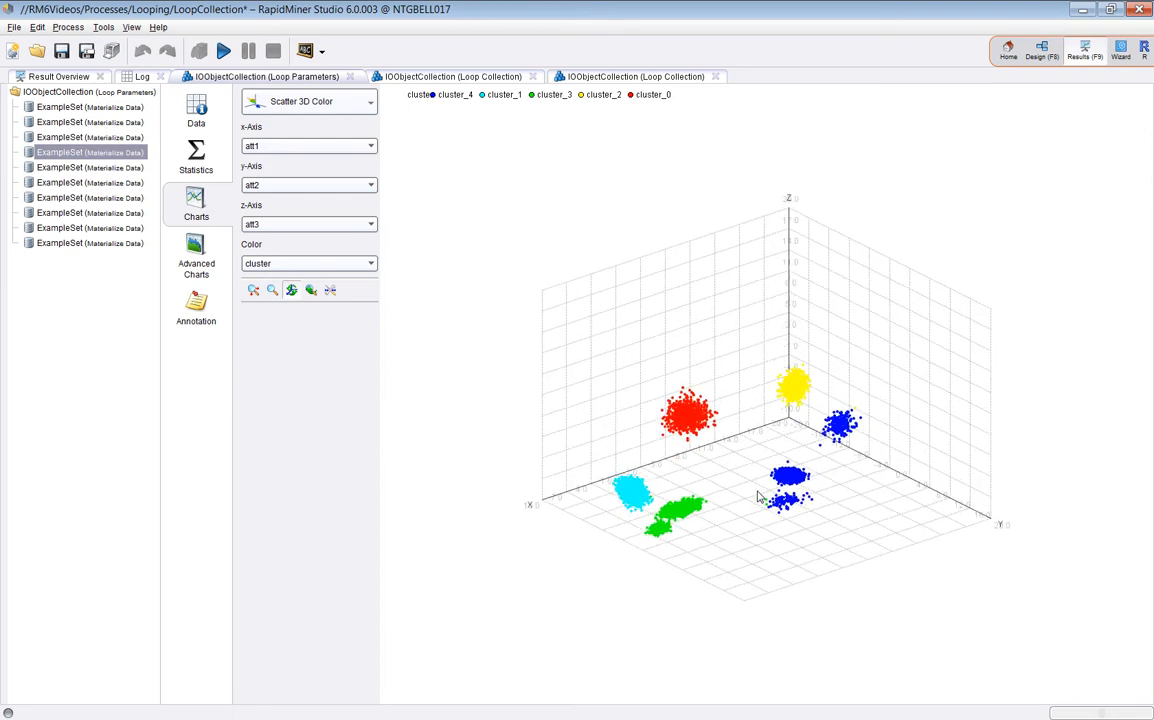
left_click_drag(819, 549, 817, 548)
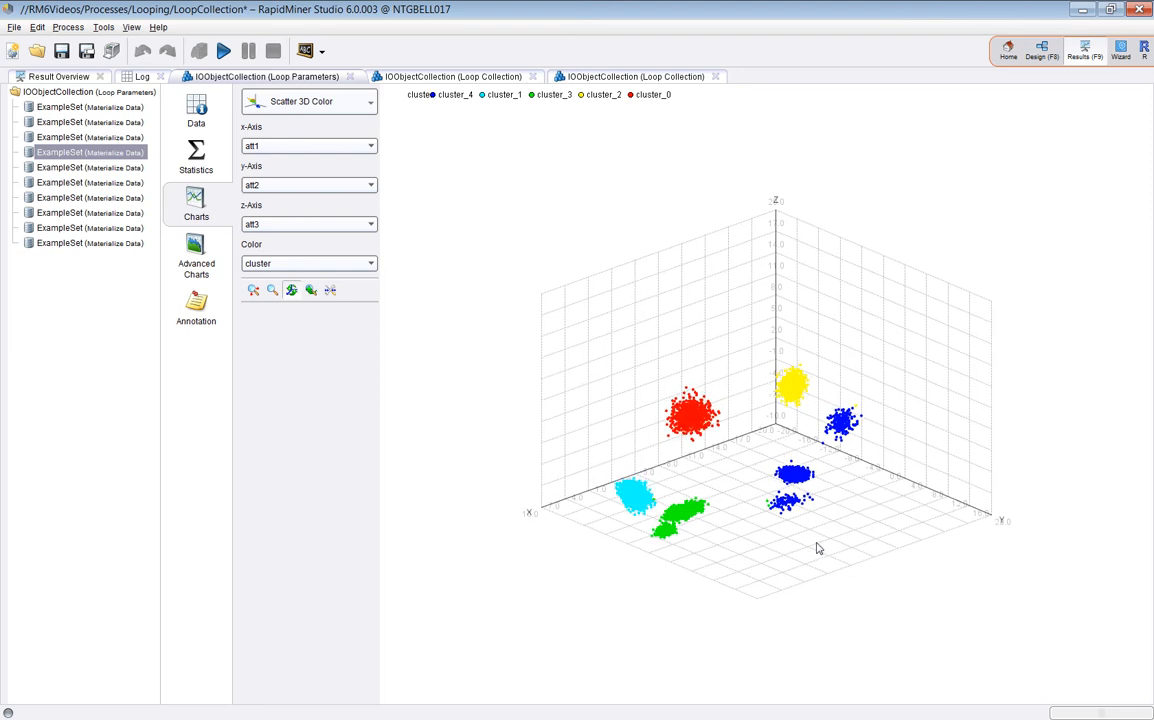